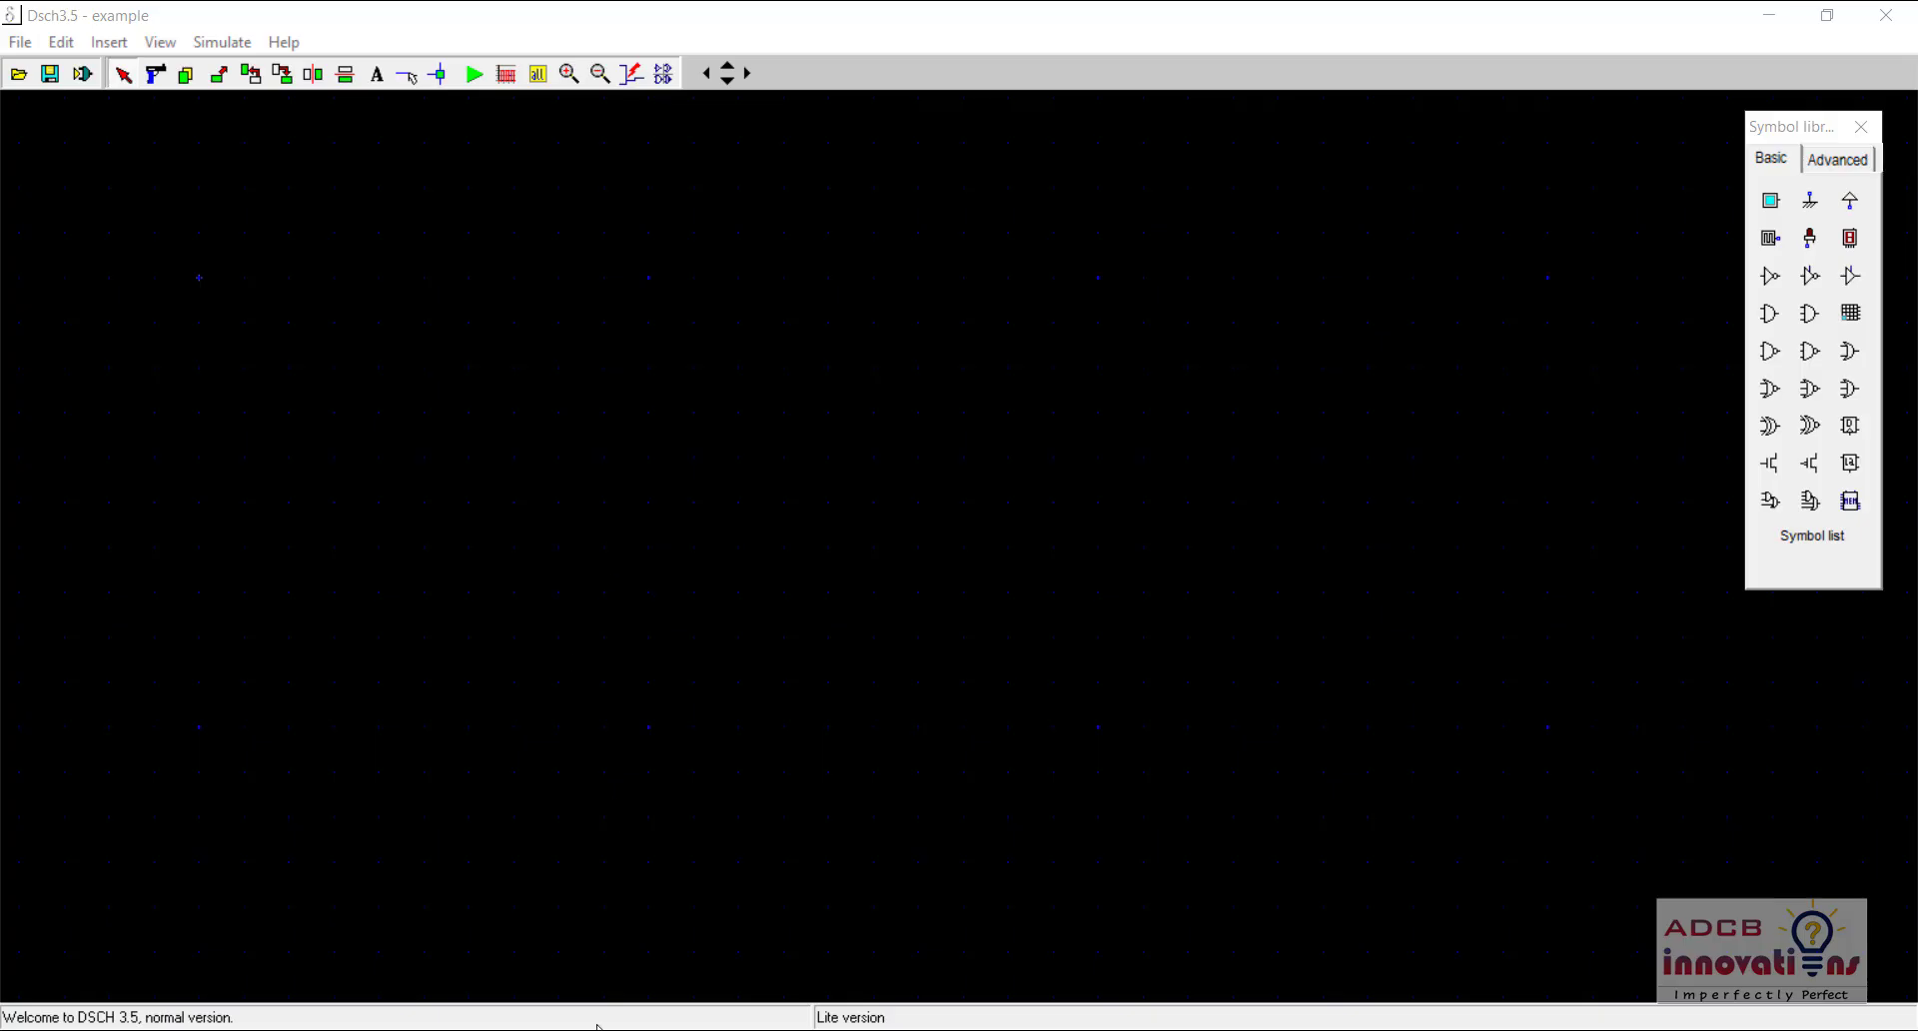
# Search Google in Chrome for 'microwind lite 3.5 free download'
pyautogui.click(605, 984)
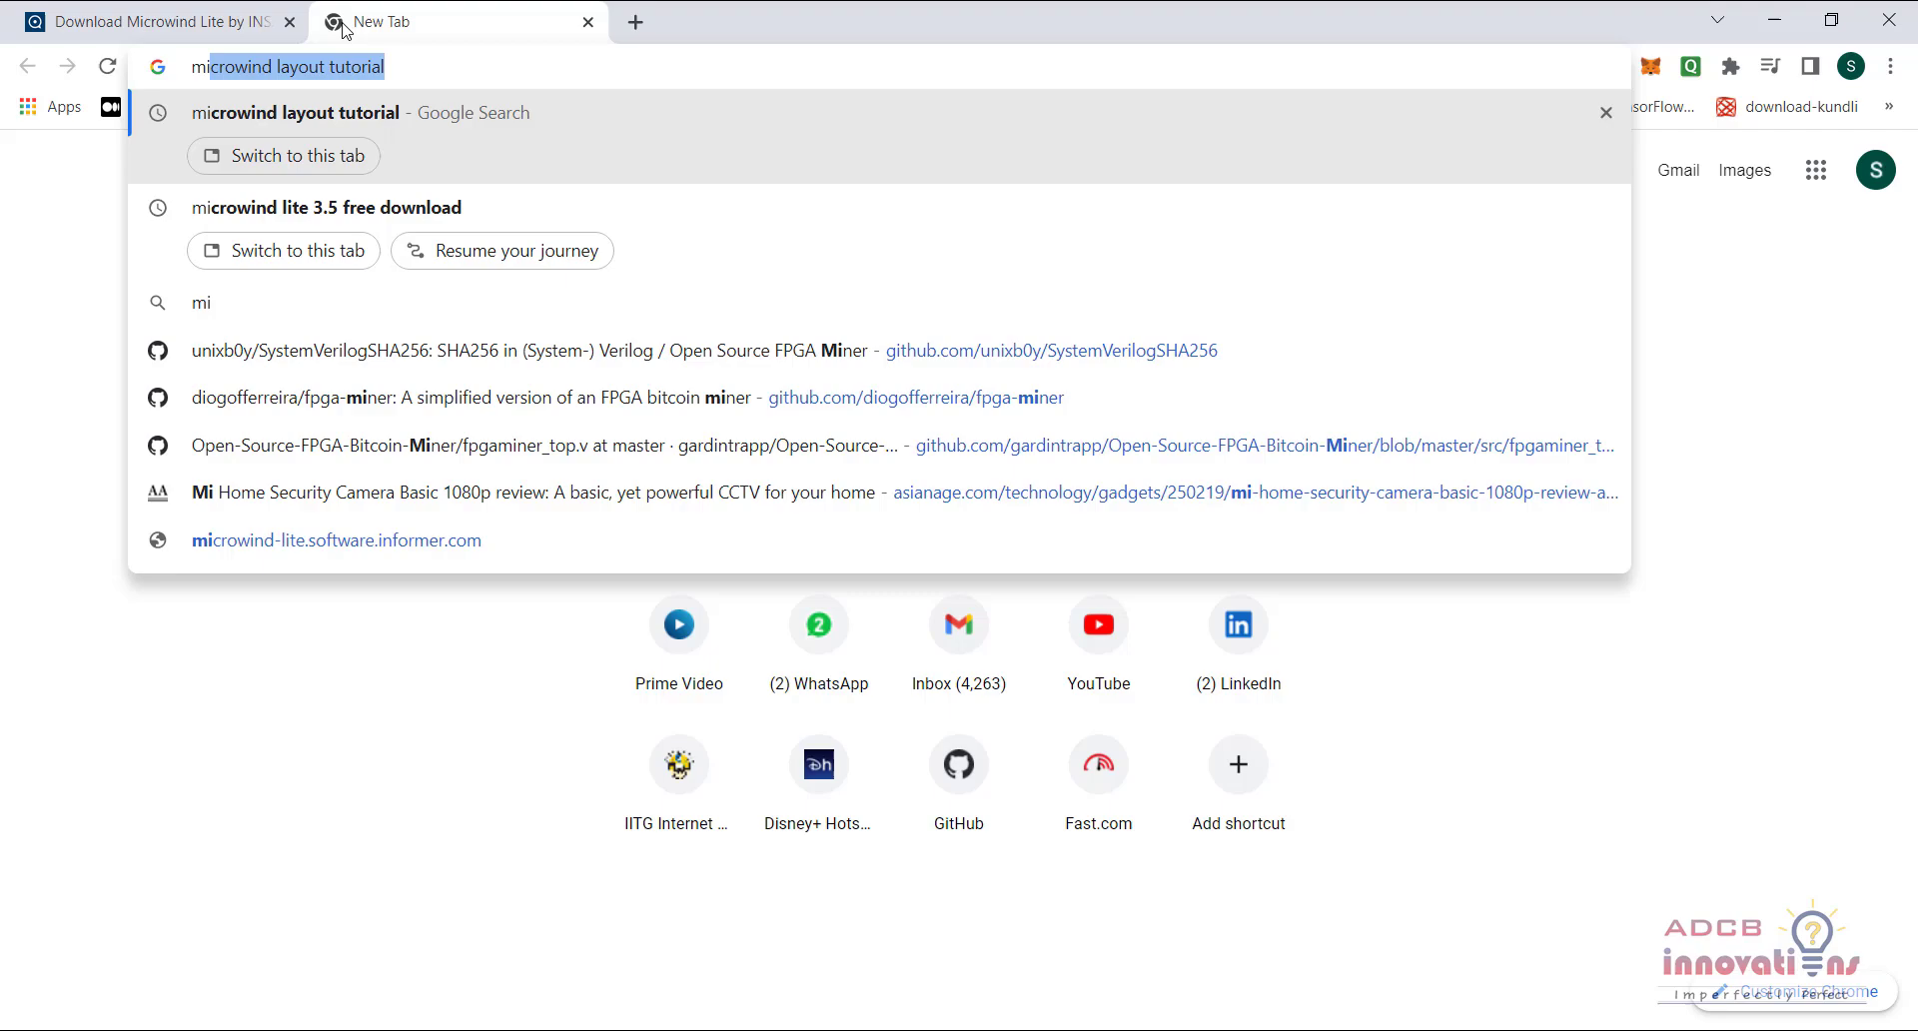
pyautogui.press('BackSpace')
pyautogui.press('BackSpace')
pyautogui.press('BackSpace')
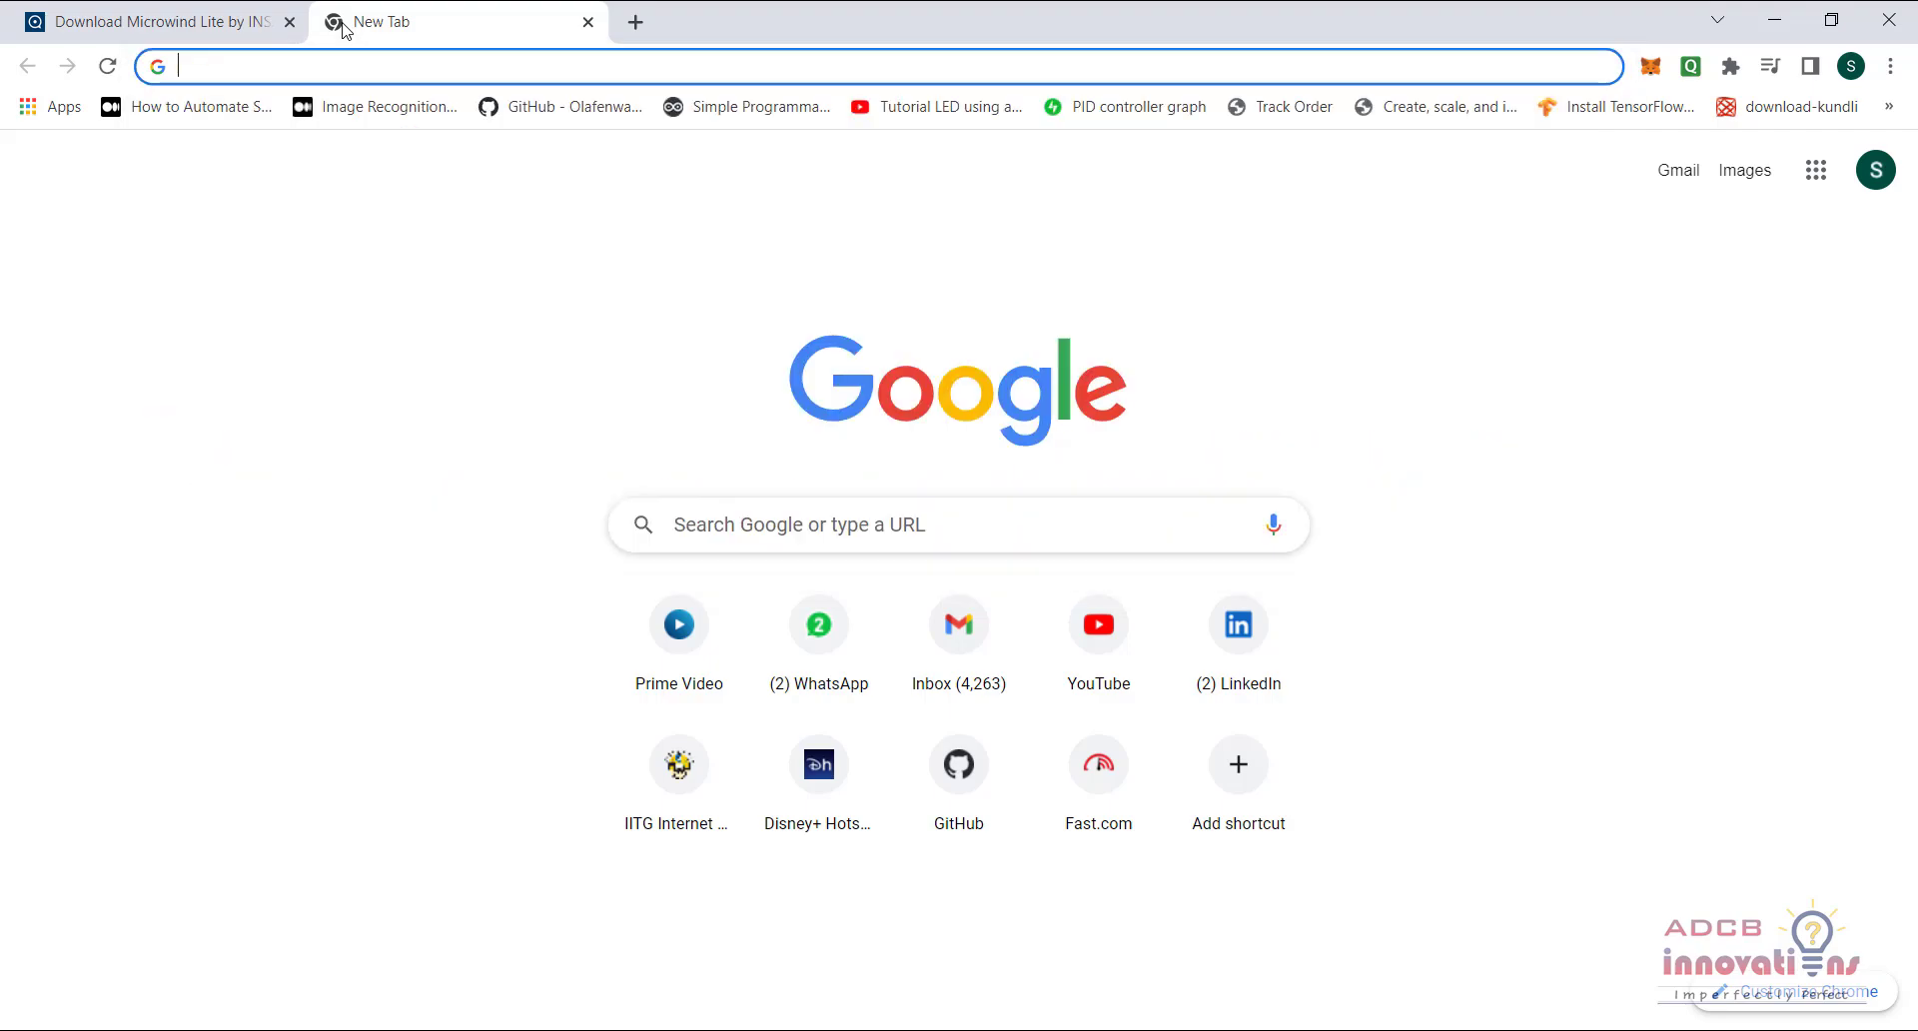
pyautogui.write('microwind')
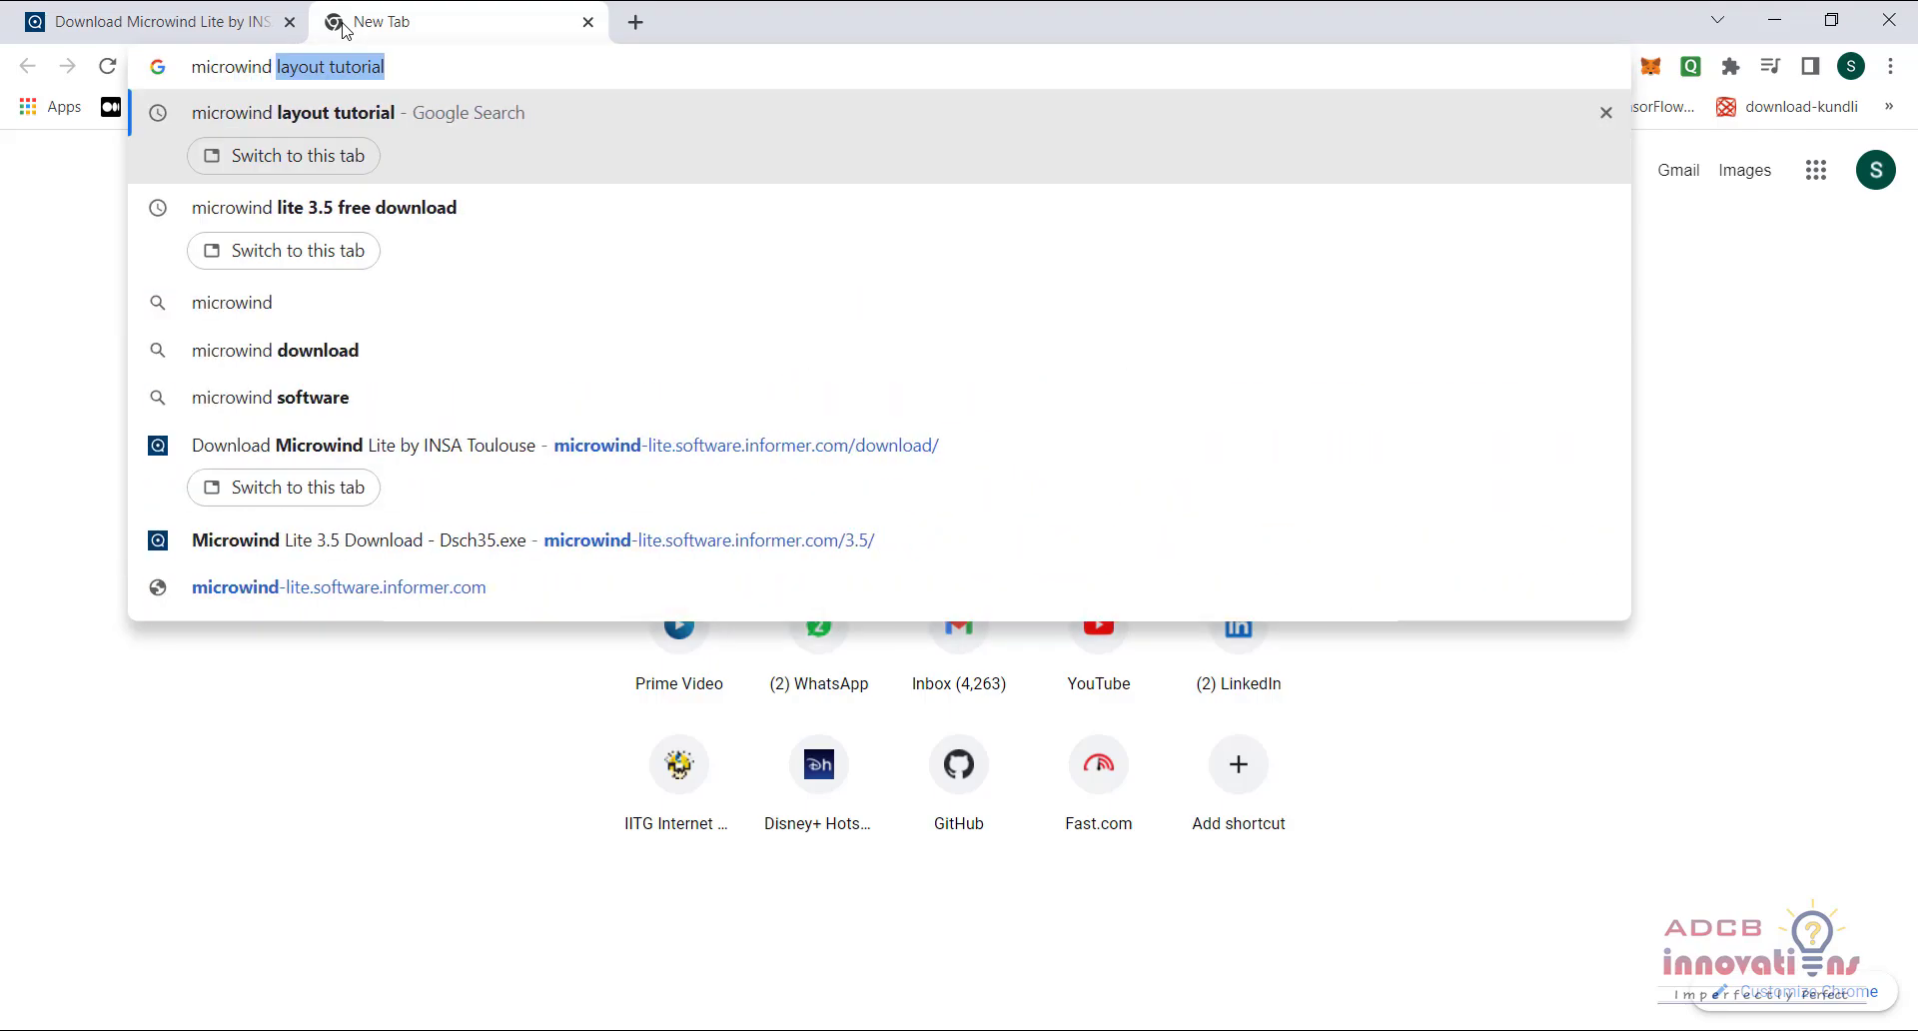
pyautogui.write(' dsch')
pyautogui.press('BackSpace')
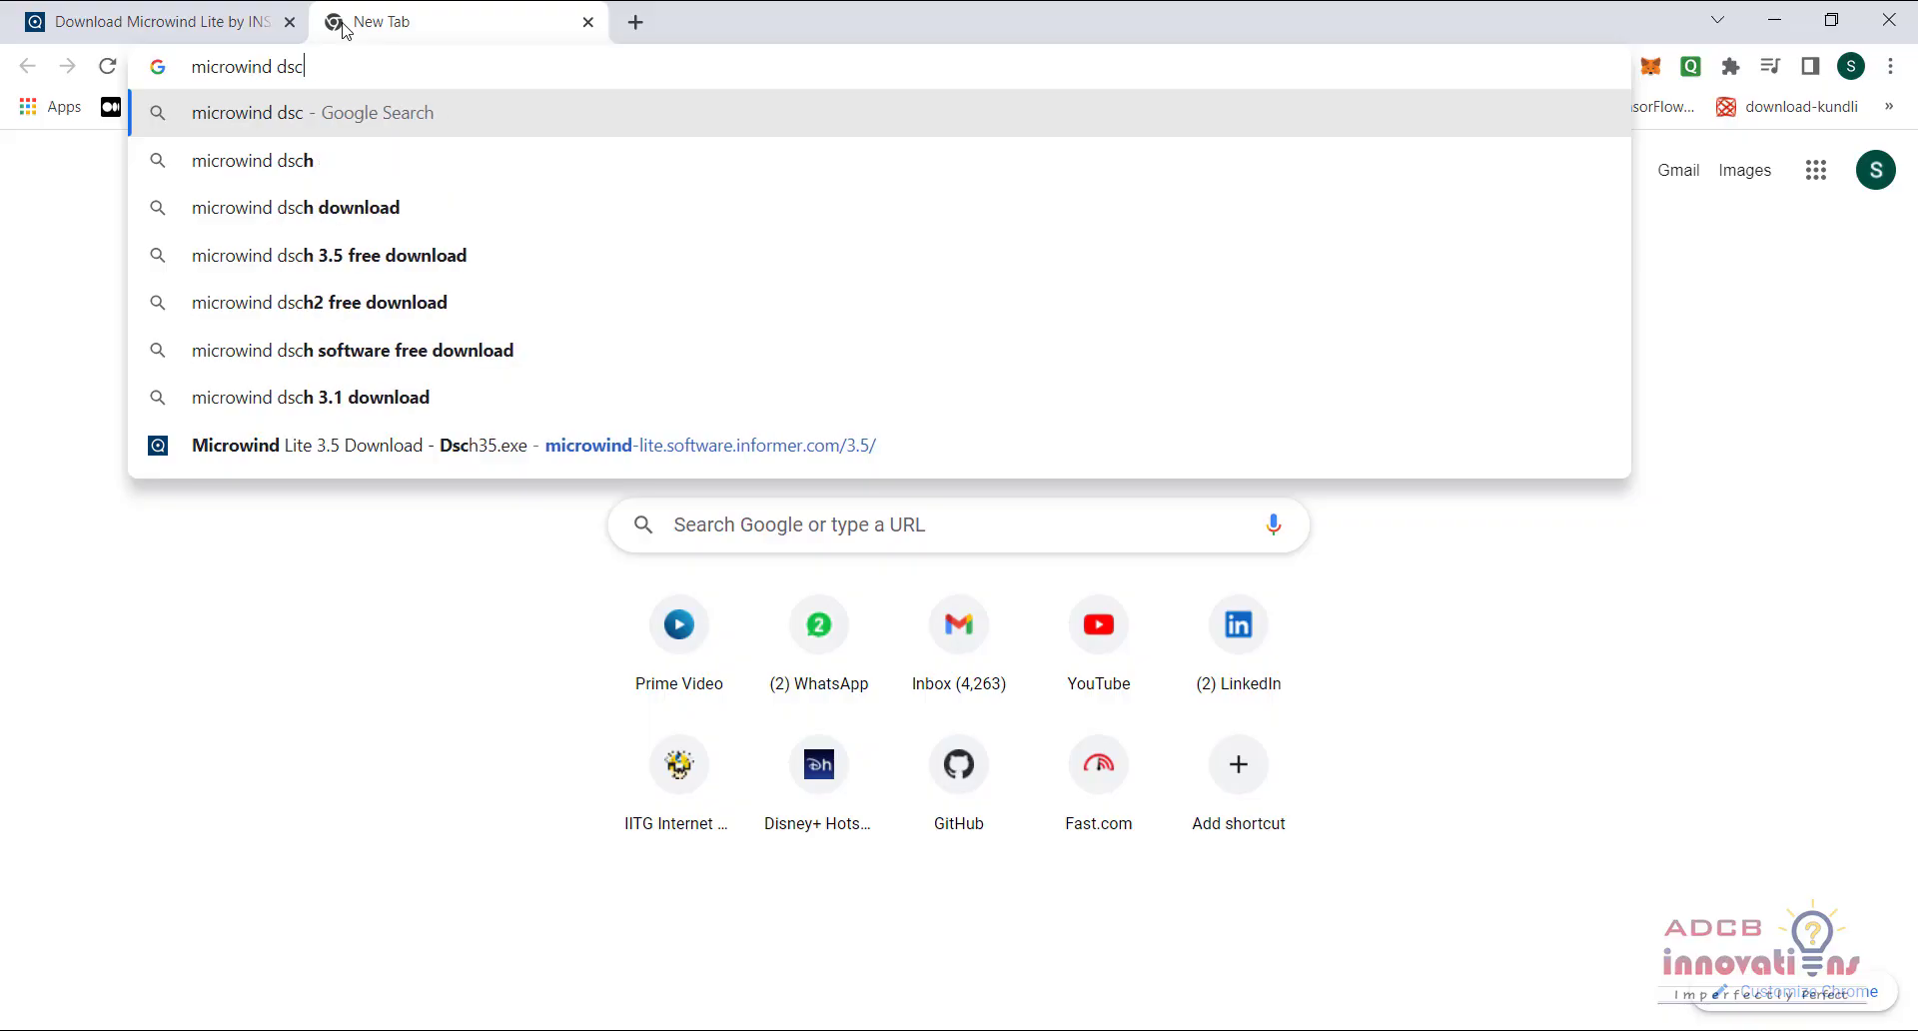
pyautogui.press('BackSpace')
pyautogui.press('BackSpace')
pyautogui.press('BackSpace')
pyautogui.write('lite')
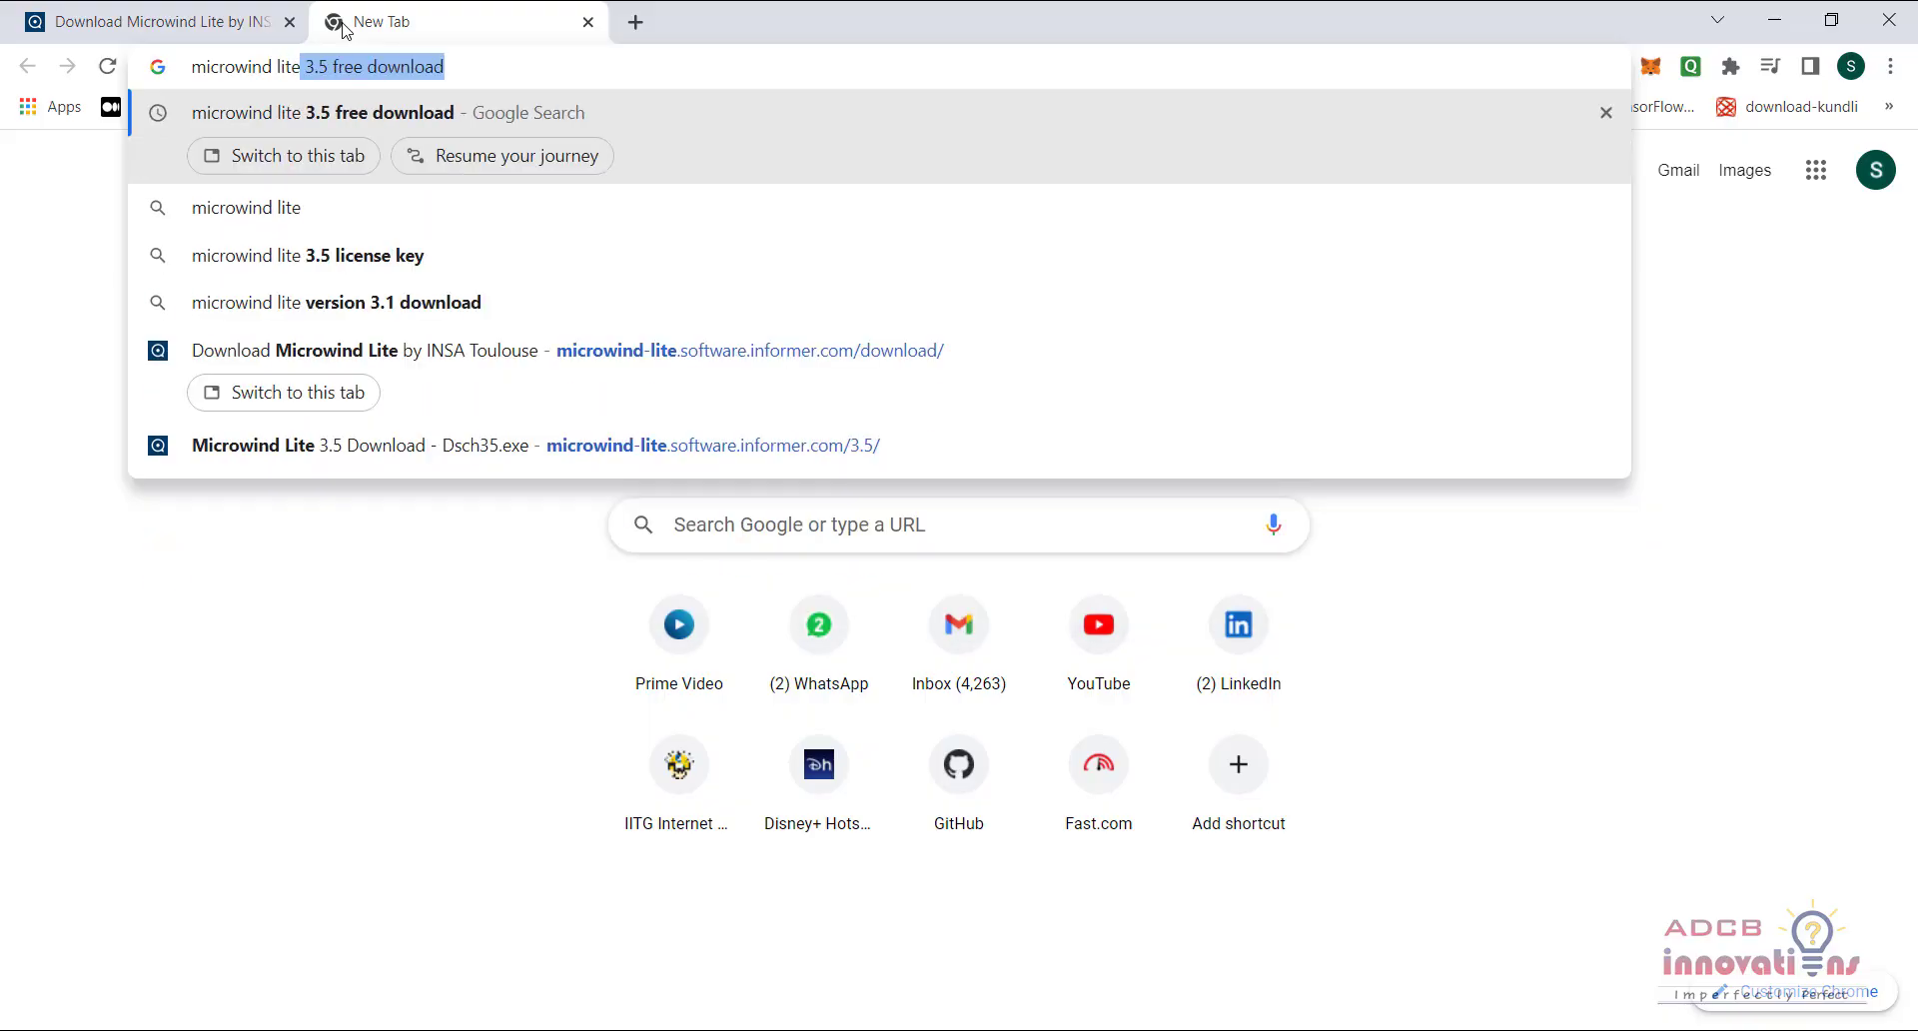
pyautogui.press('Return')
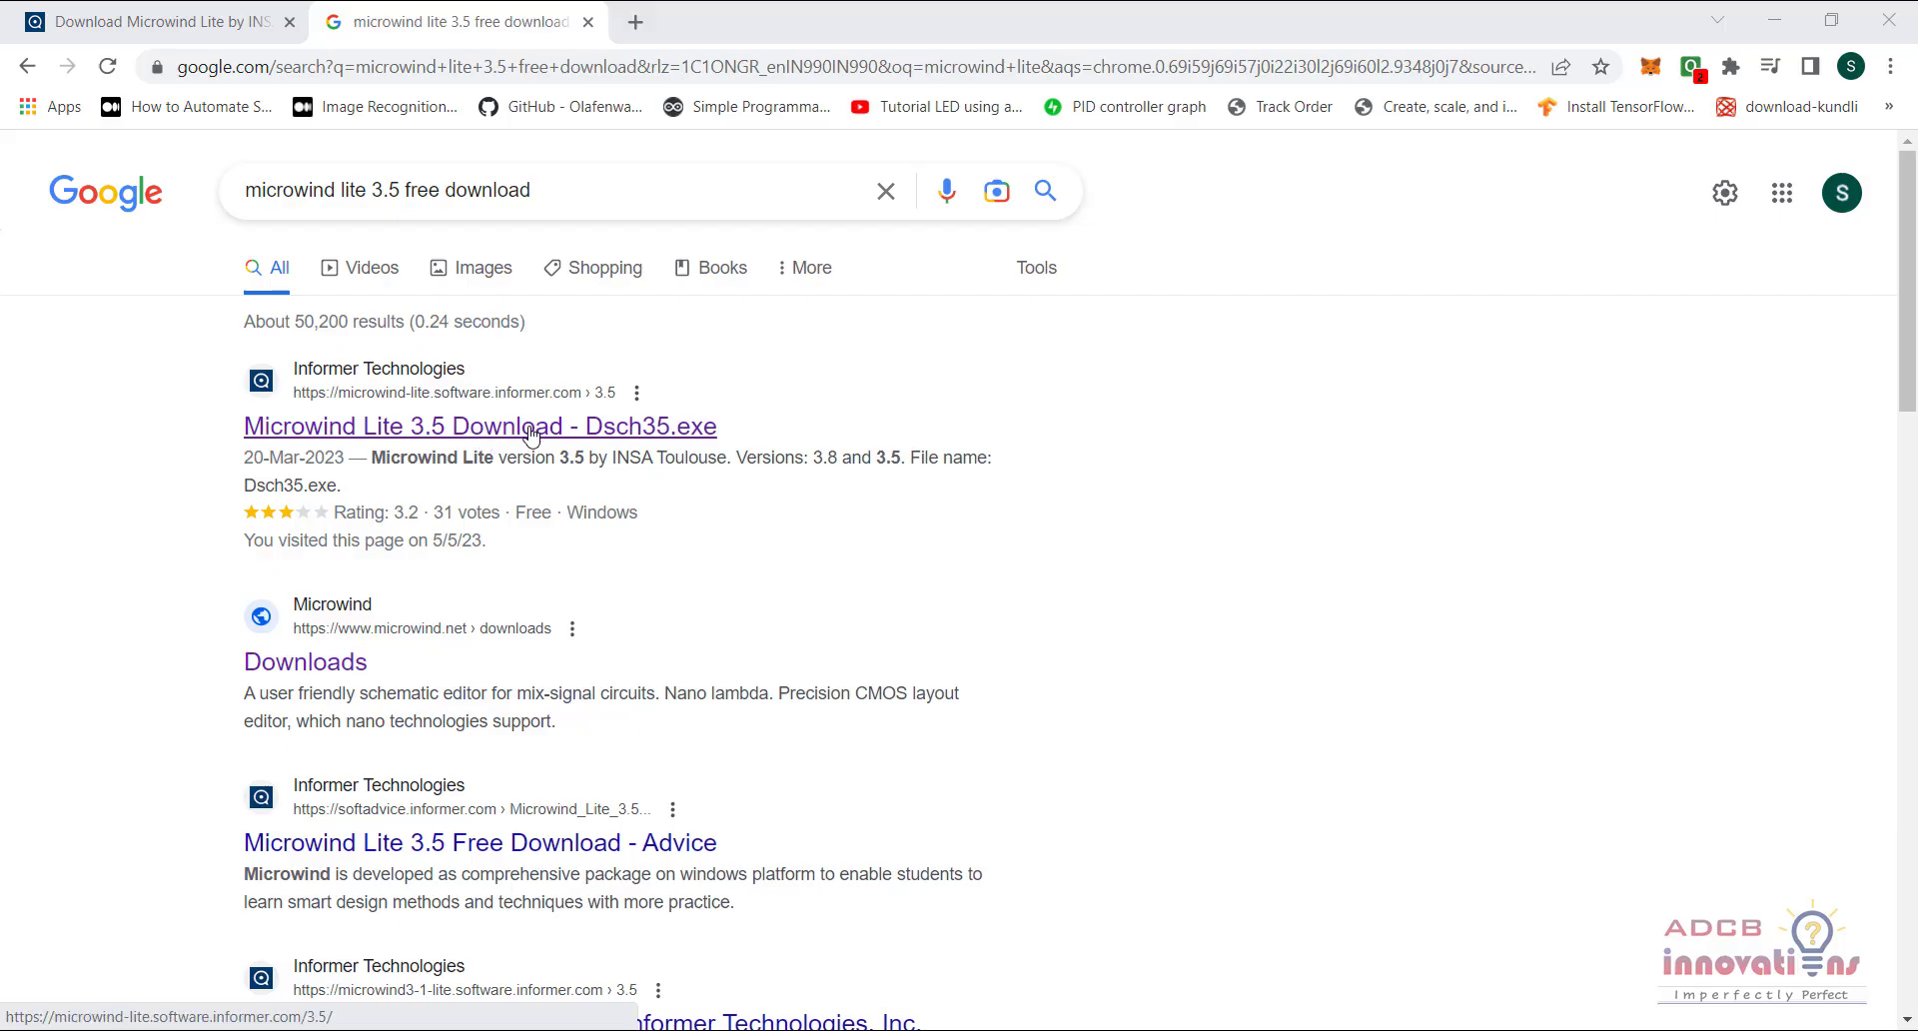
# Download microwindlite35.exe from the Software Informer page and save it into Downloads
pyautogui.click(532, 436)
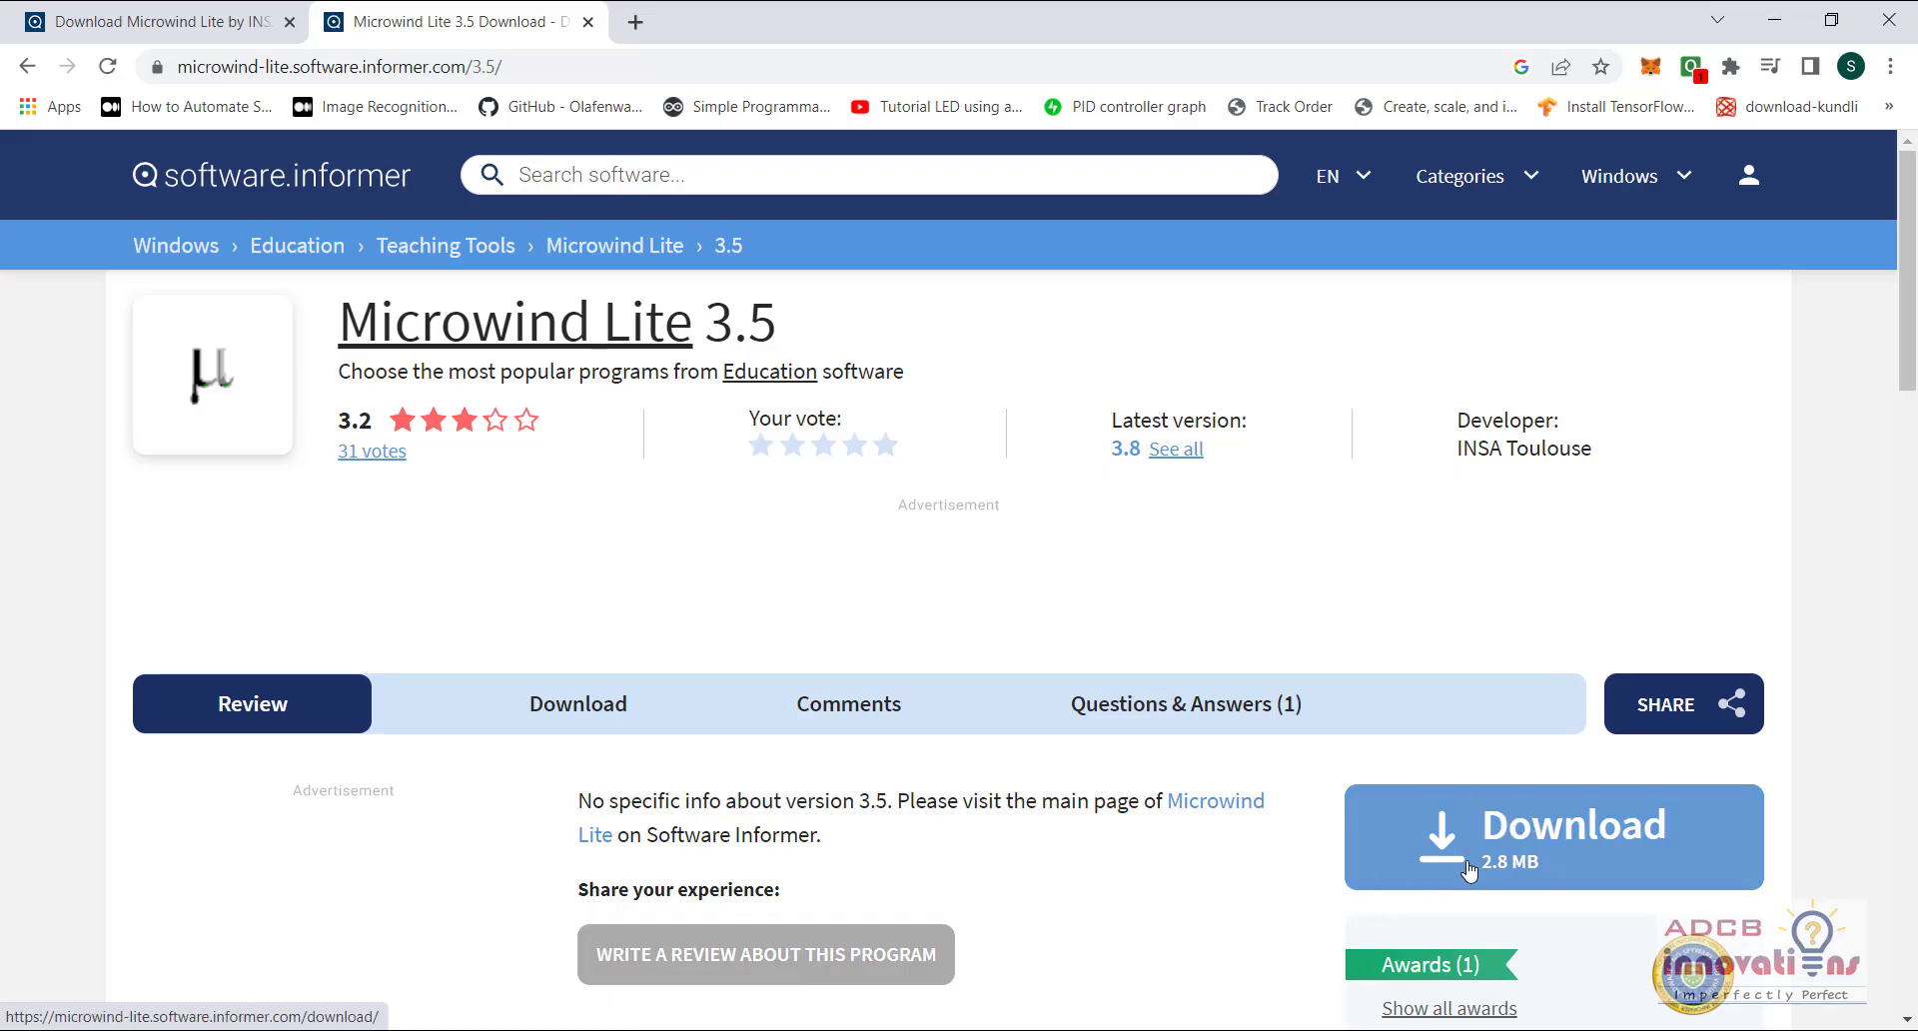
pyautogui.click(1556, 853)
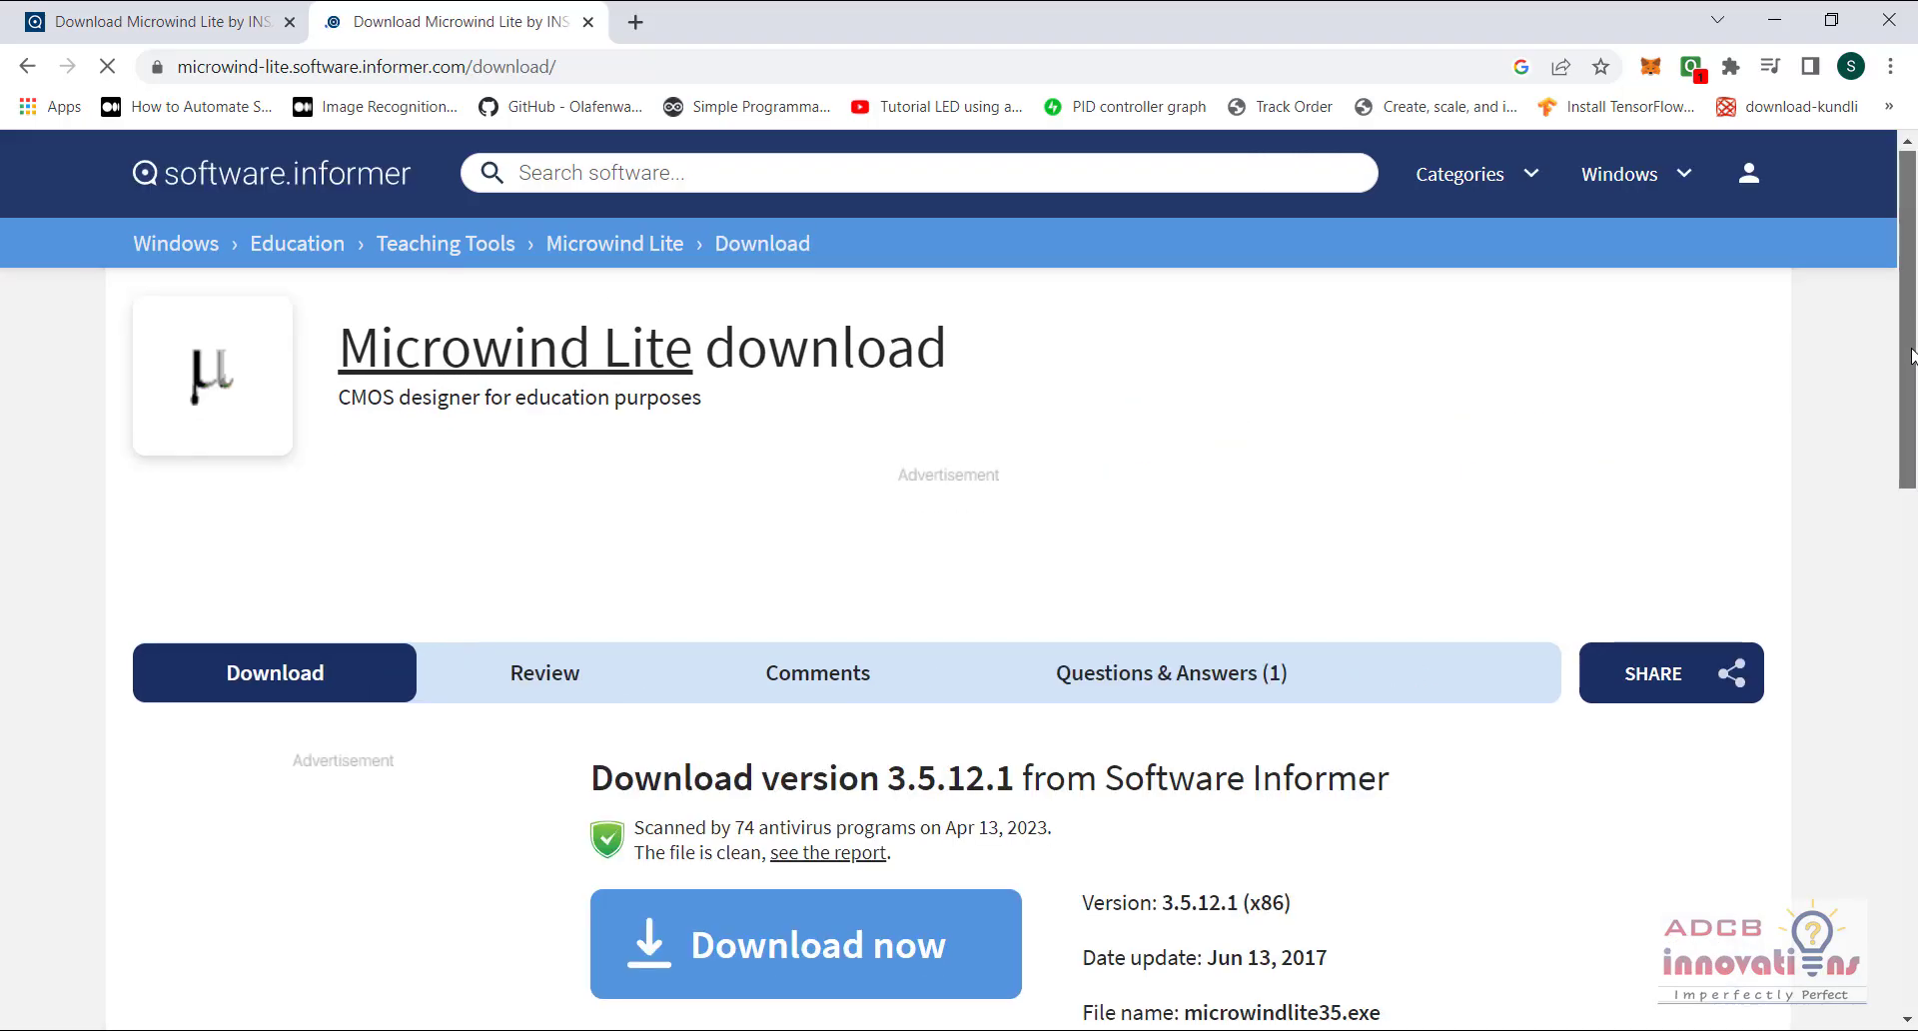
pyautogui.moveTo(1895, 320); pyautogui.dragTo(1895, 535)
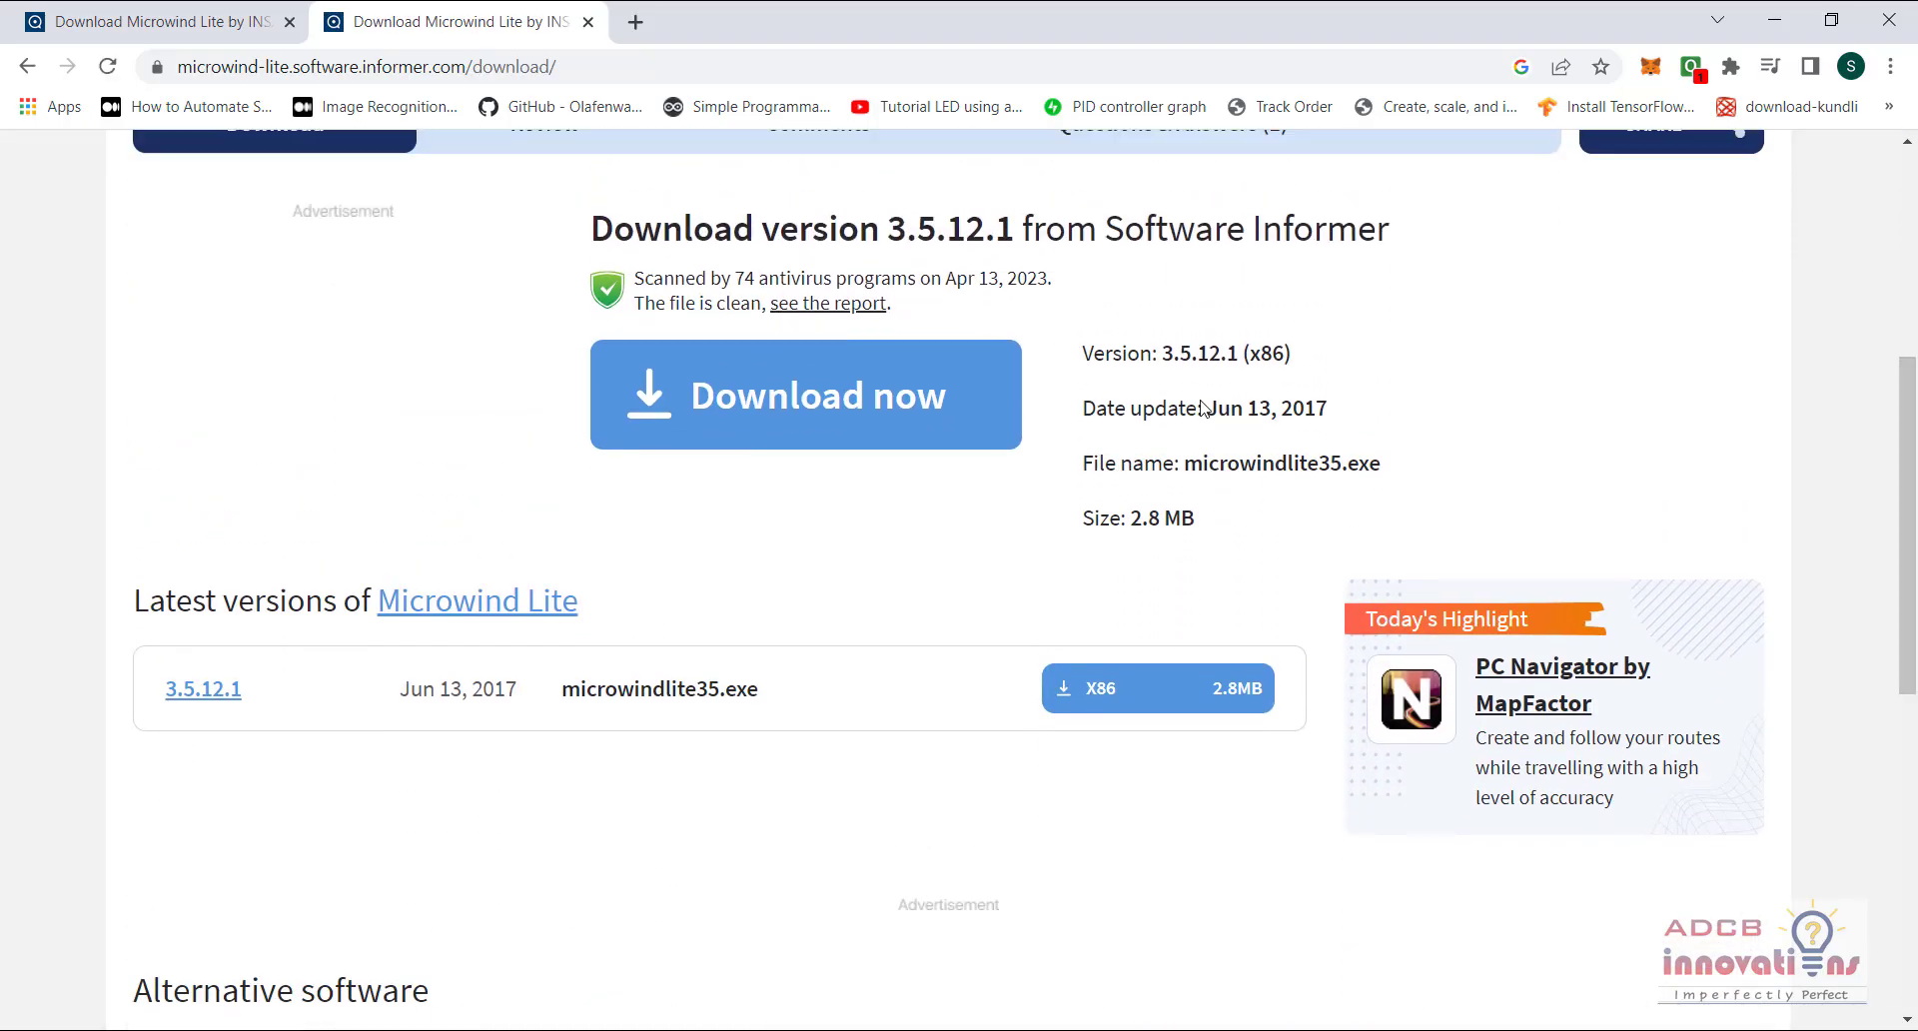
pyautogui.click(787, 406)
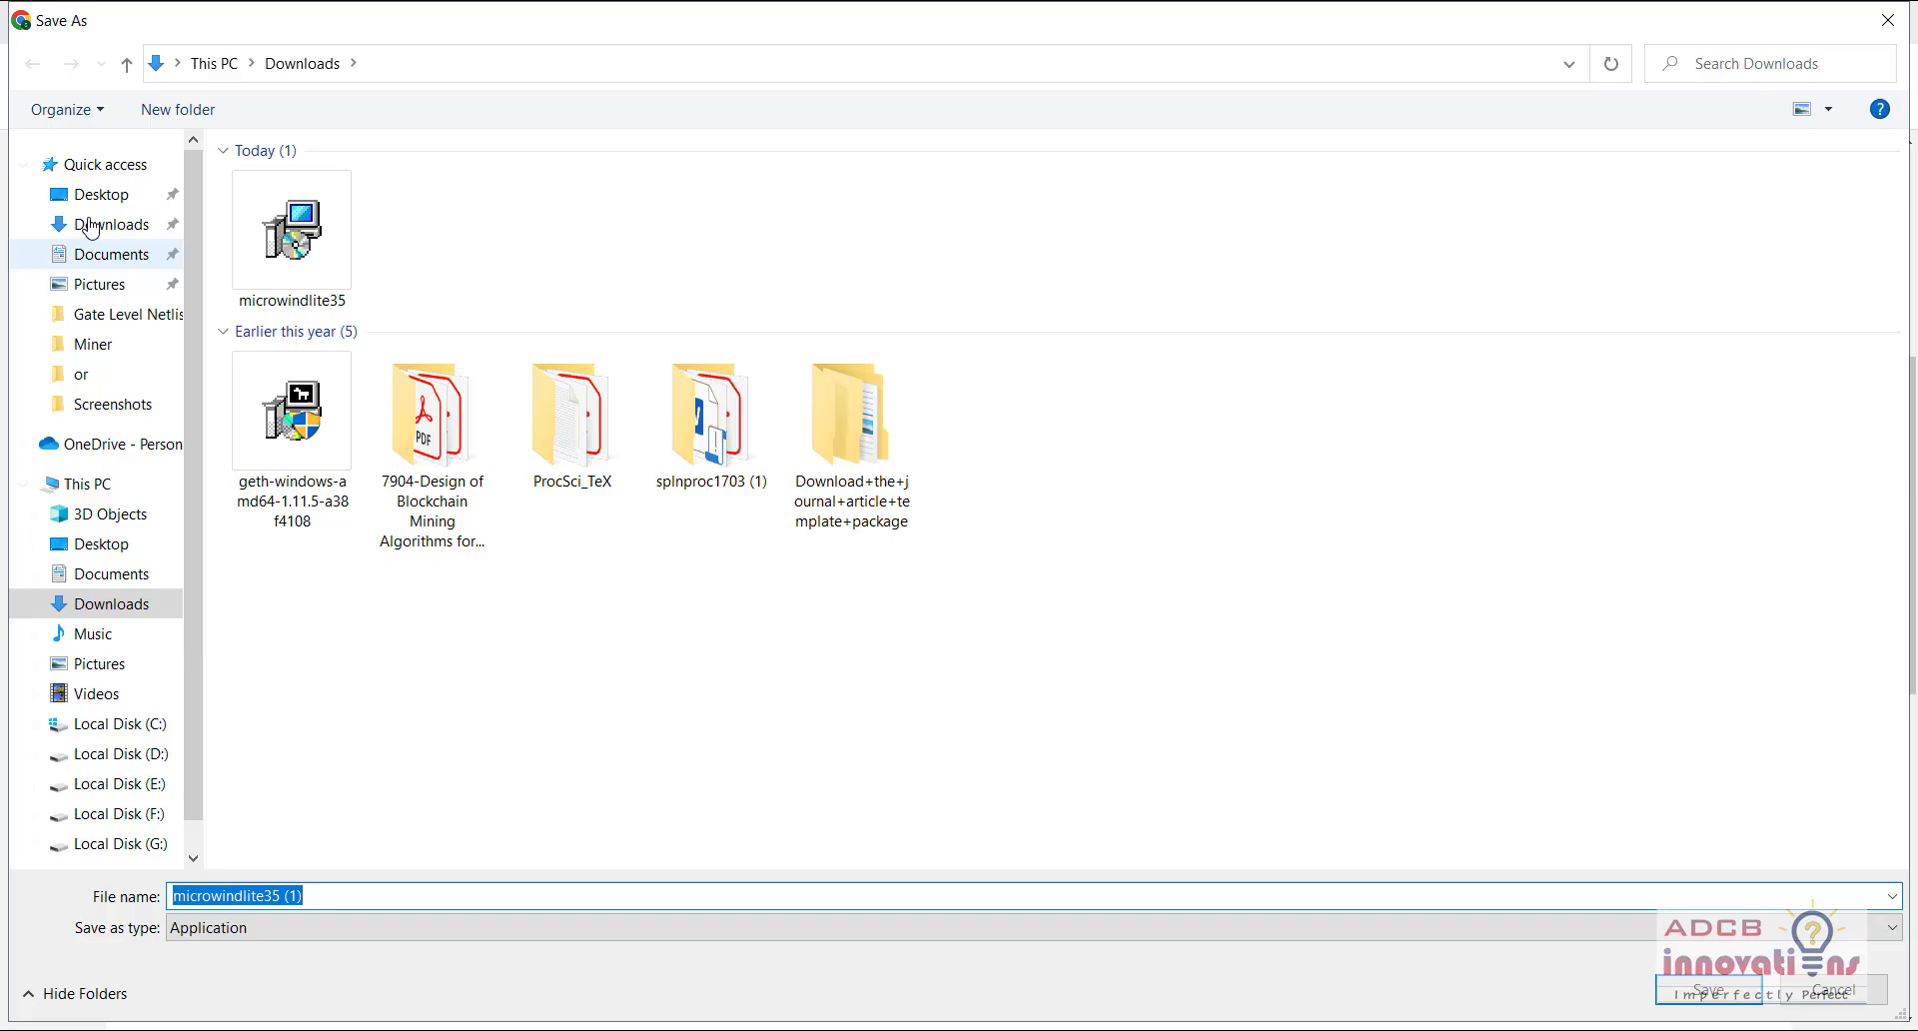
pyautogui.click(104, 222)
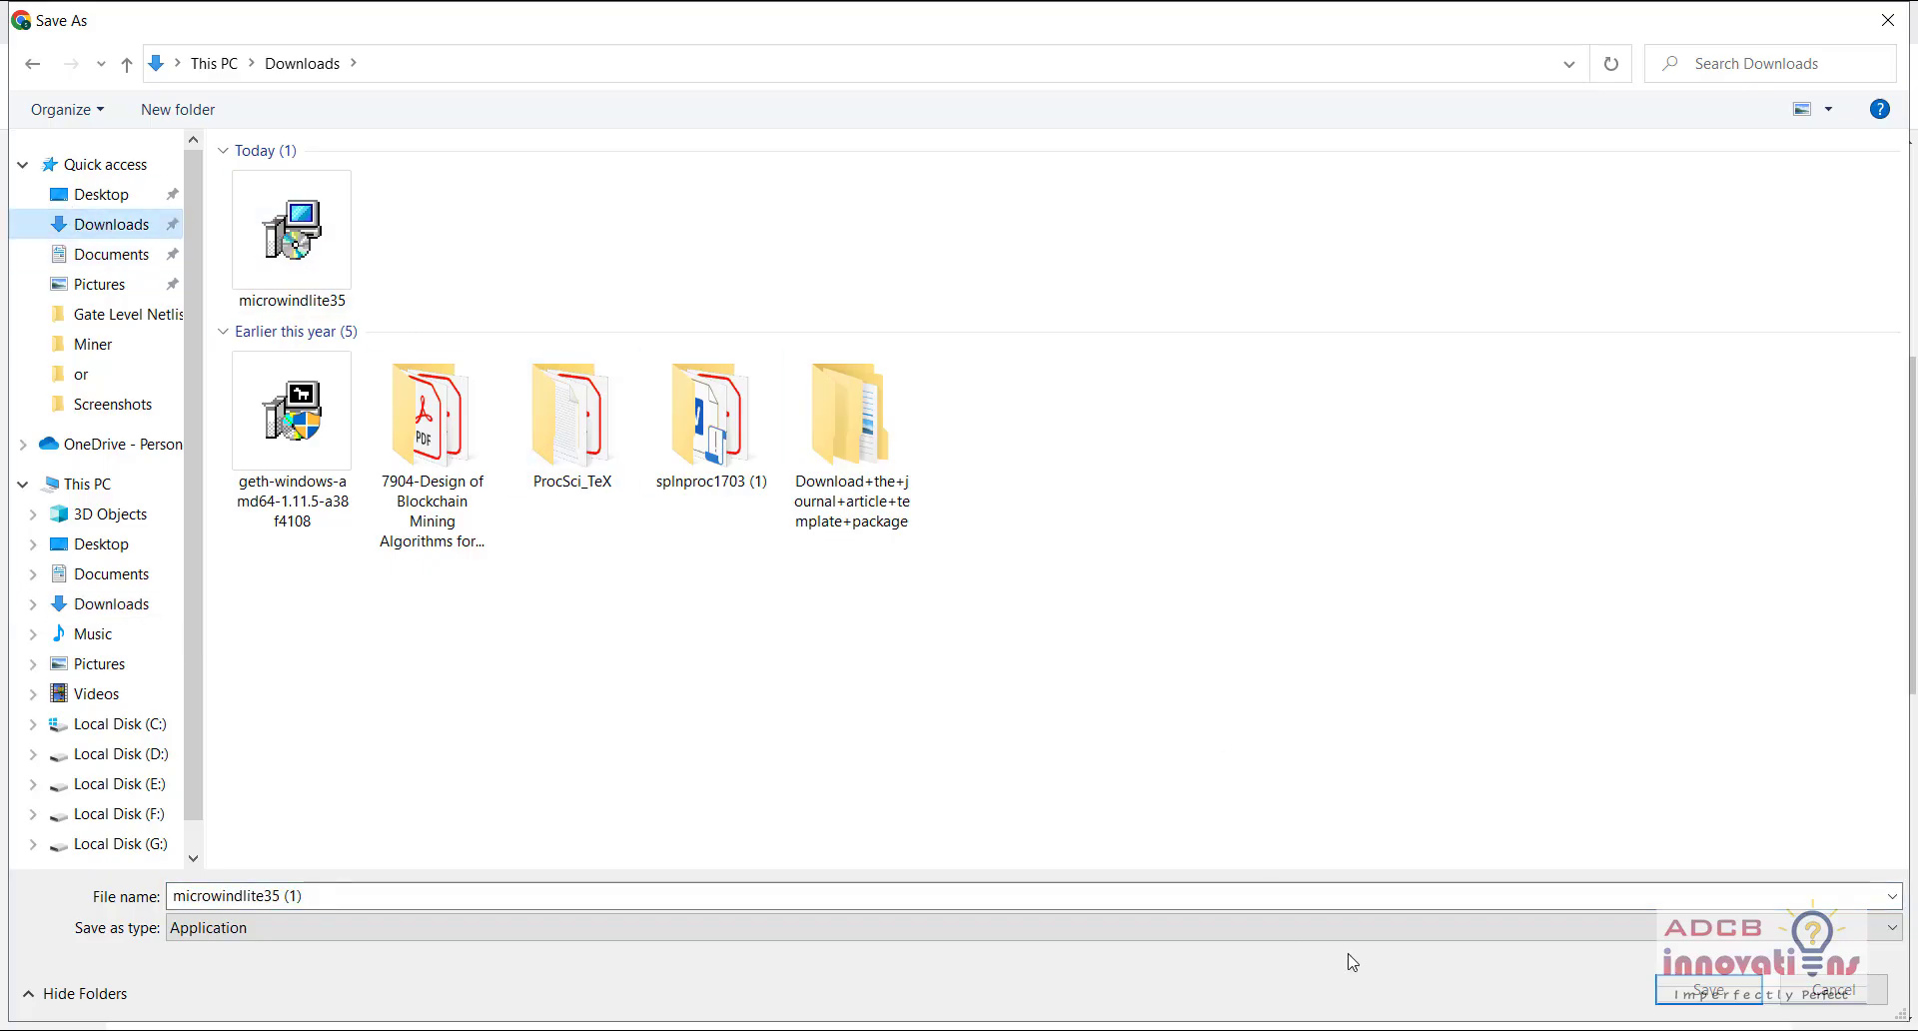
pyautogui.click(1709, 989)
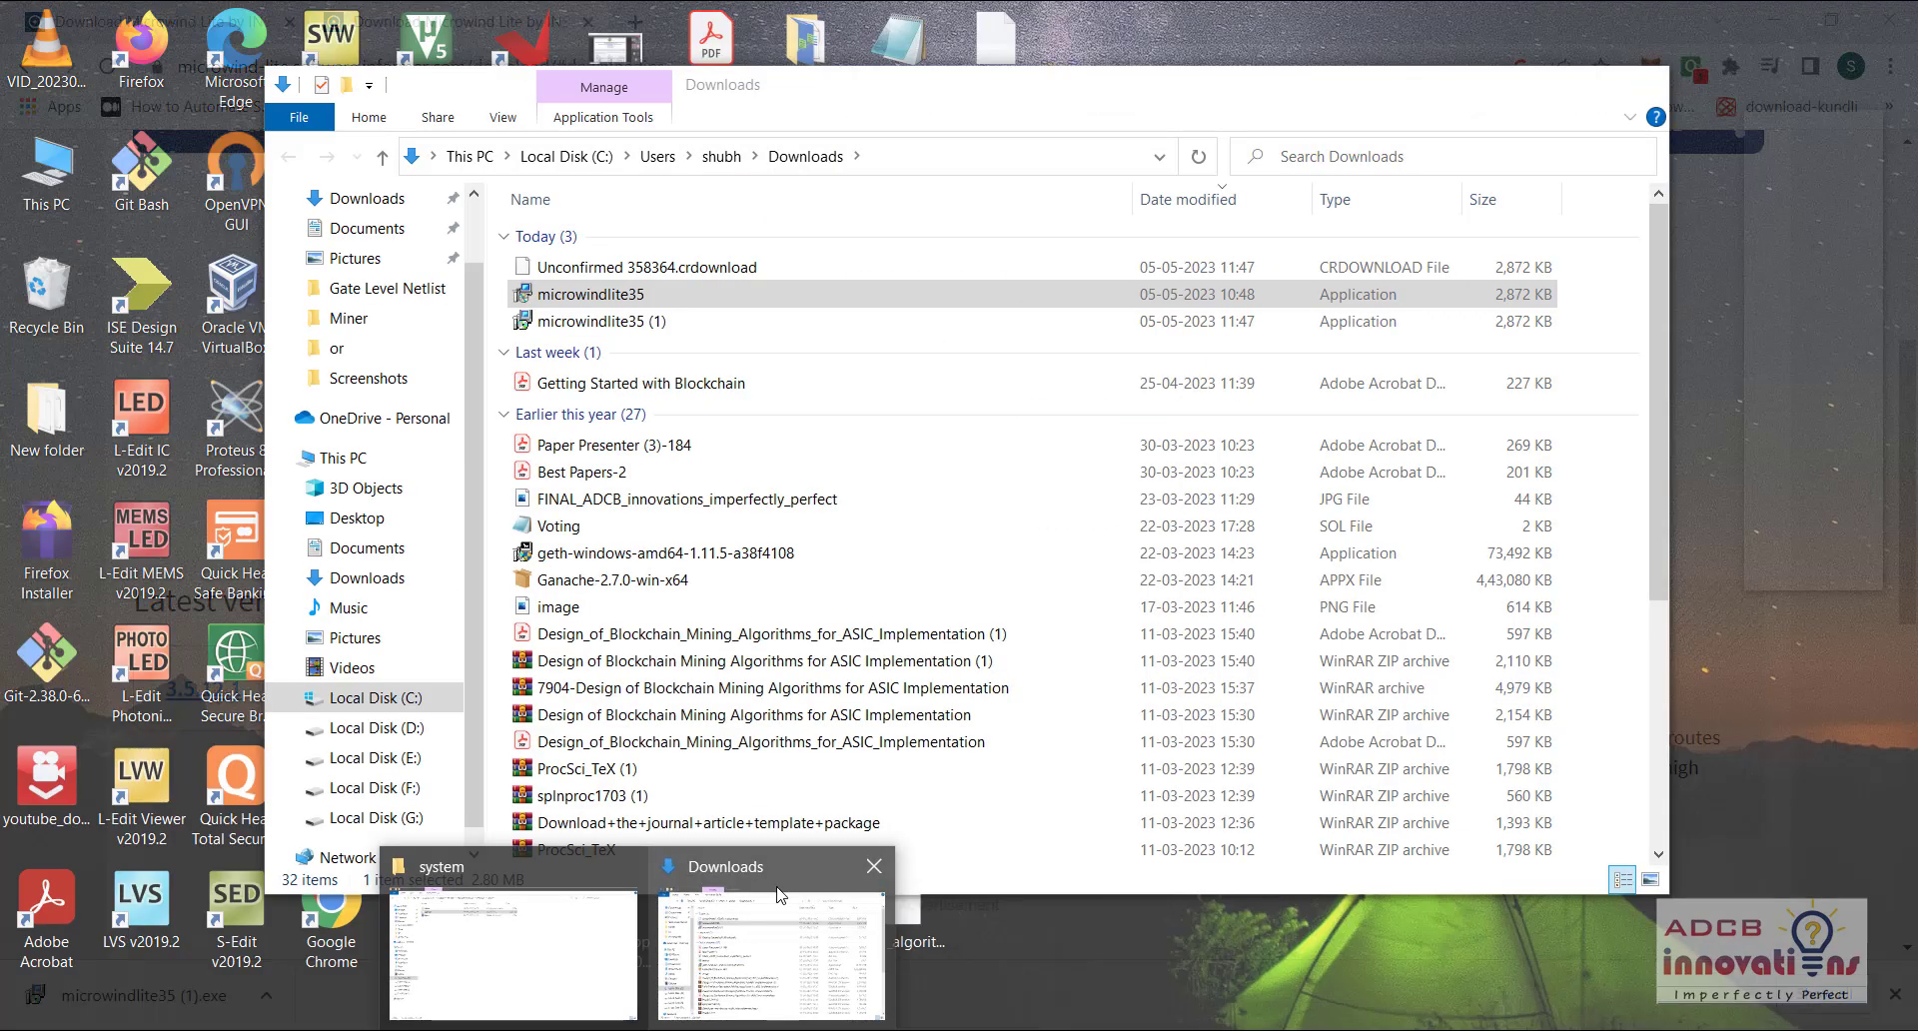
# Run microwindlite35 (1) from the maximized Downloads window and dismiss the already-installed notice
pyautogui.click(778, 888)
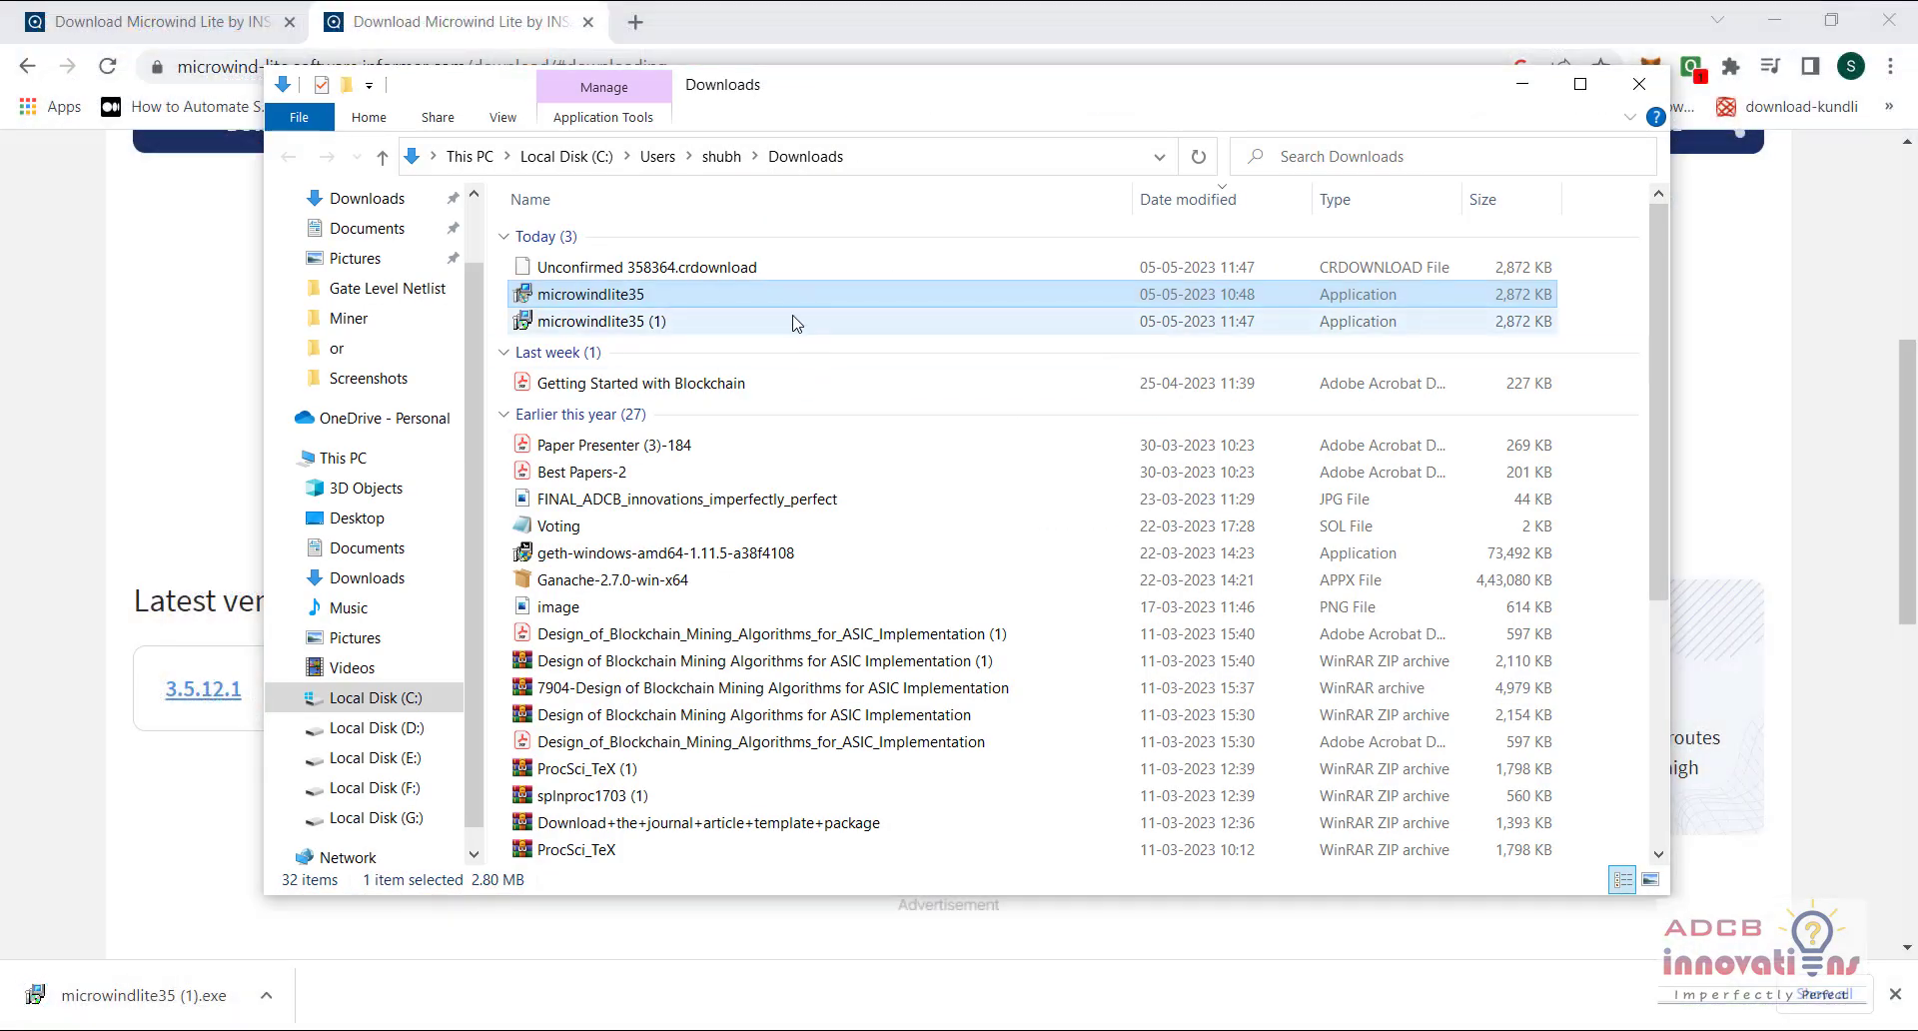
pyautogui.rightClick(809, 383)
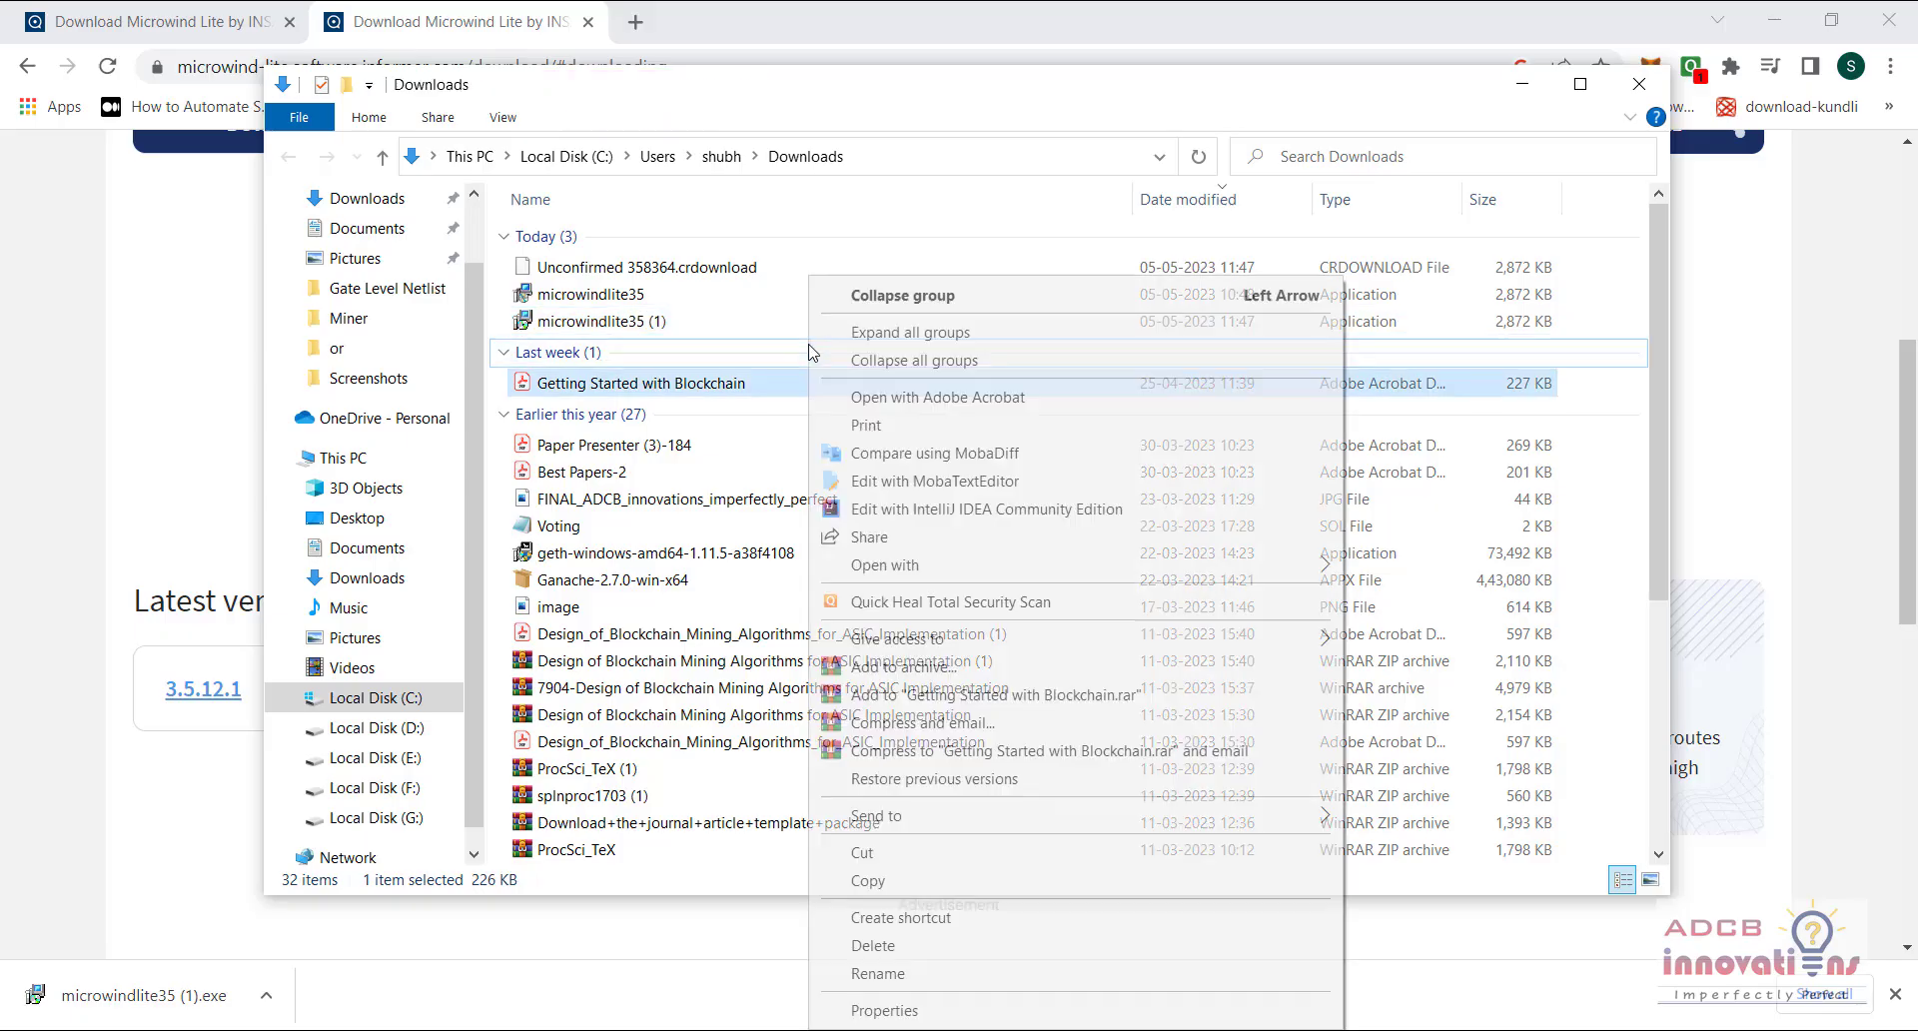
pyautogui.click(1581, 84)
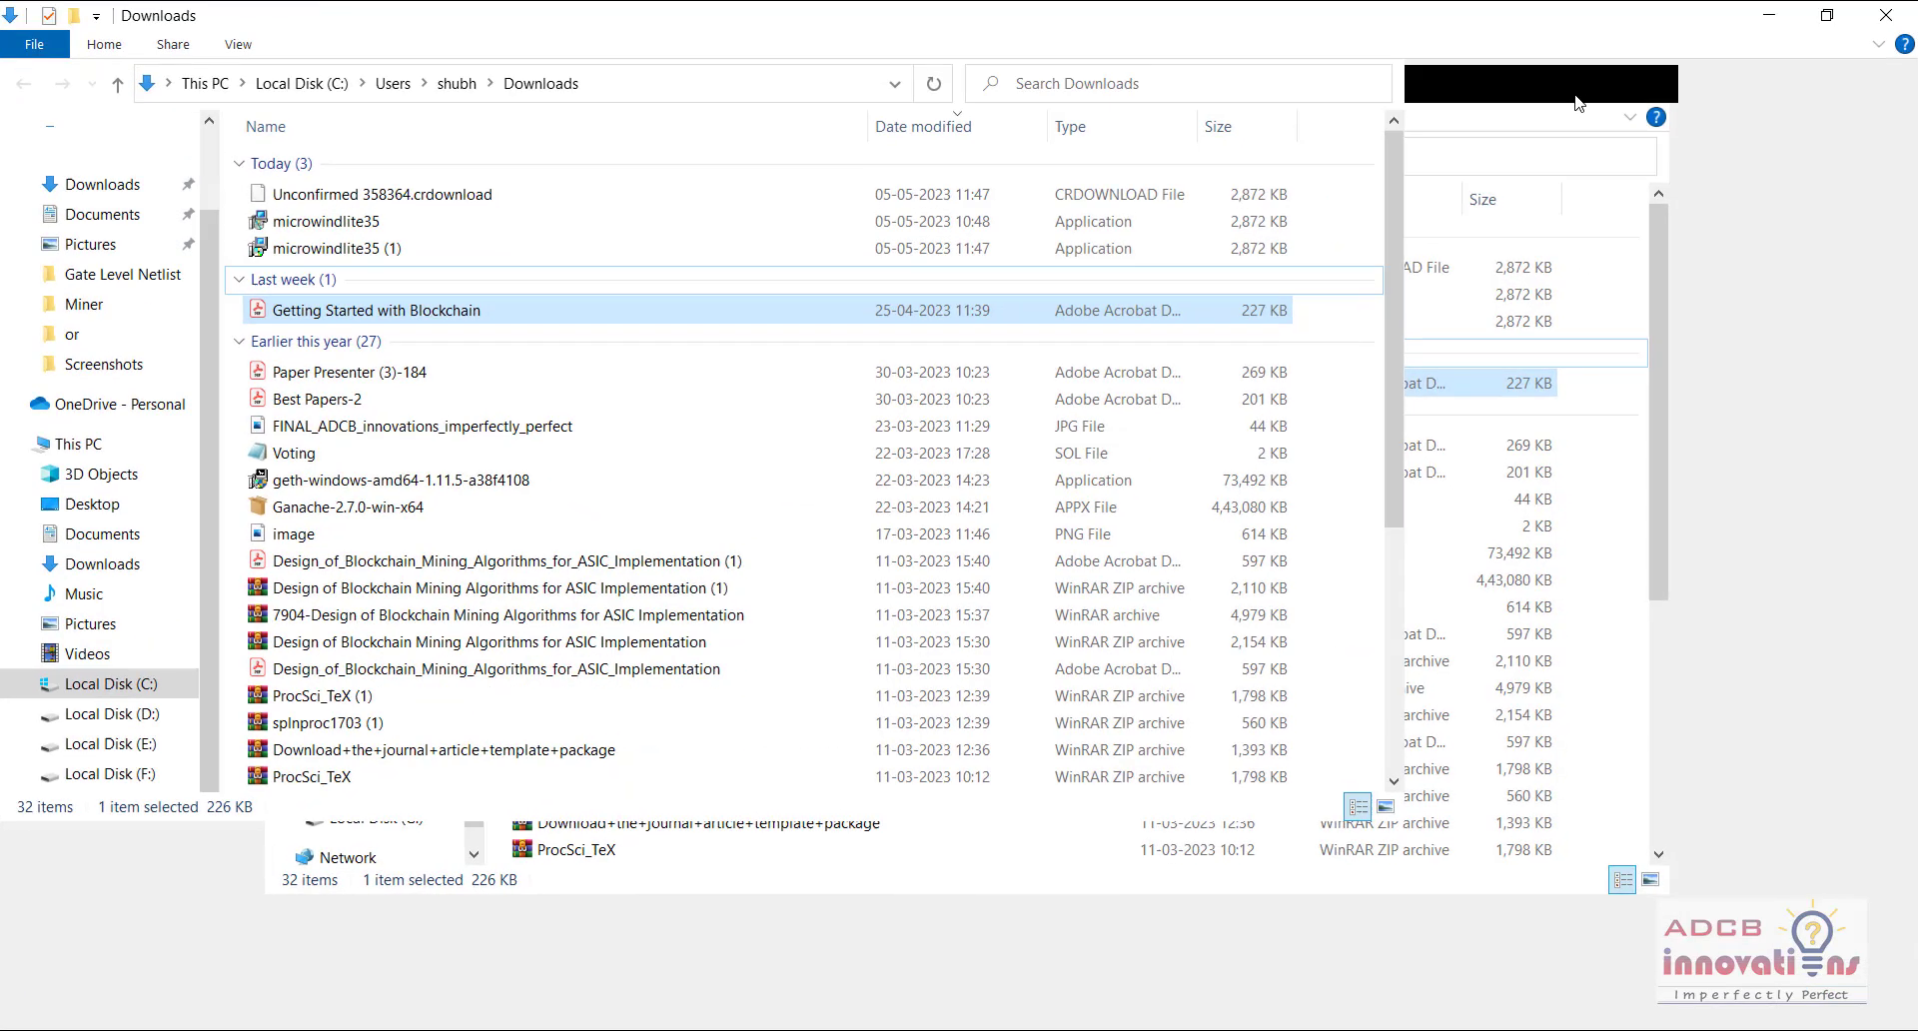
pyautogui.doubleClick(801, 258)
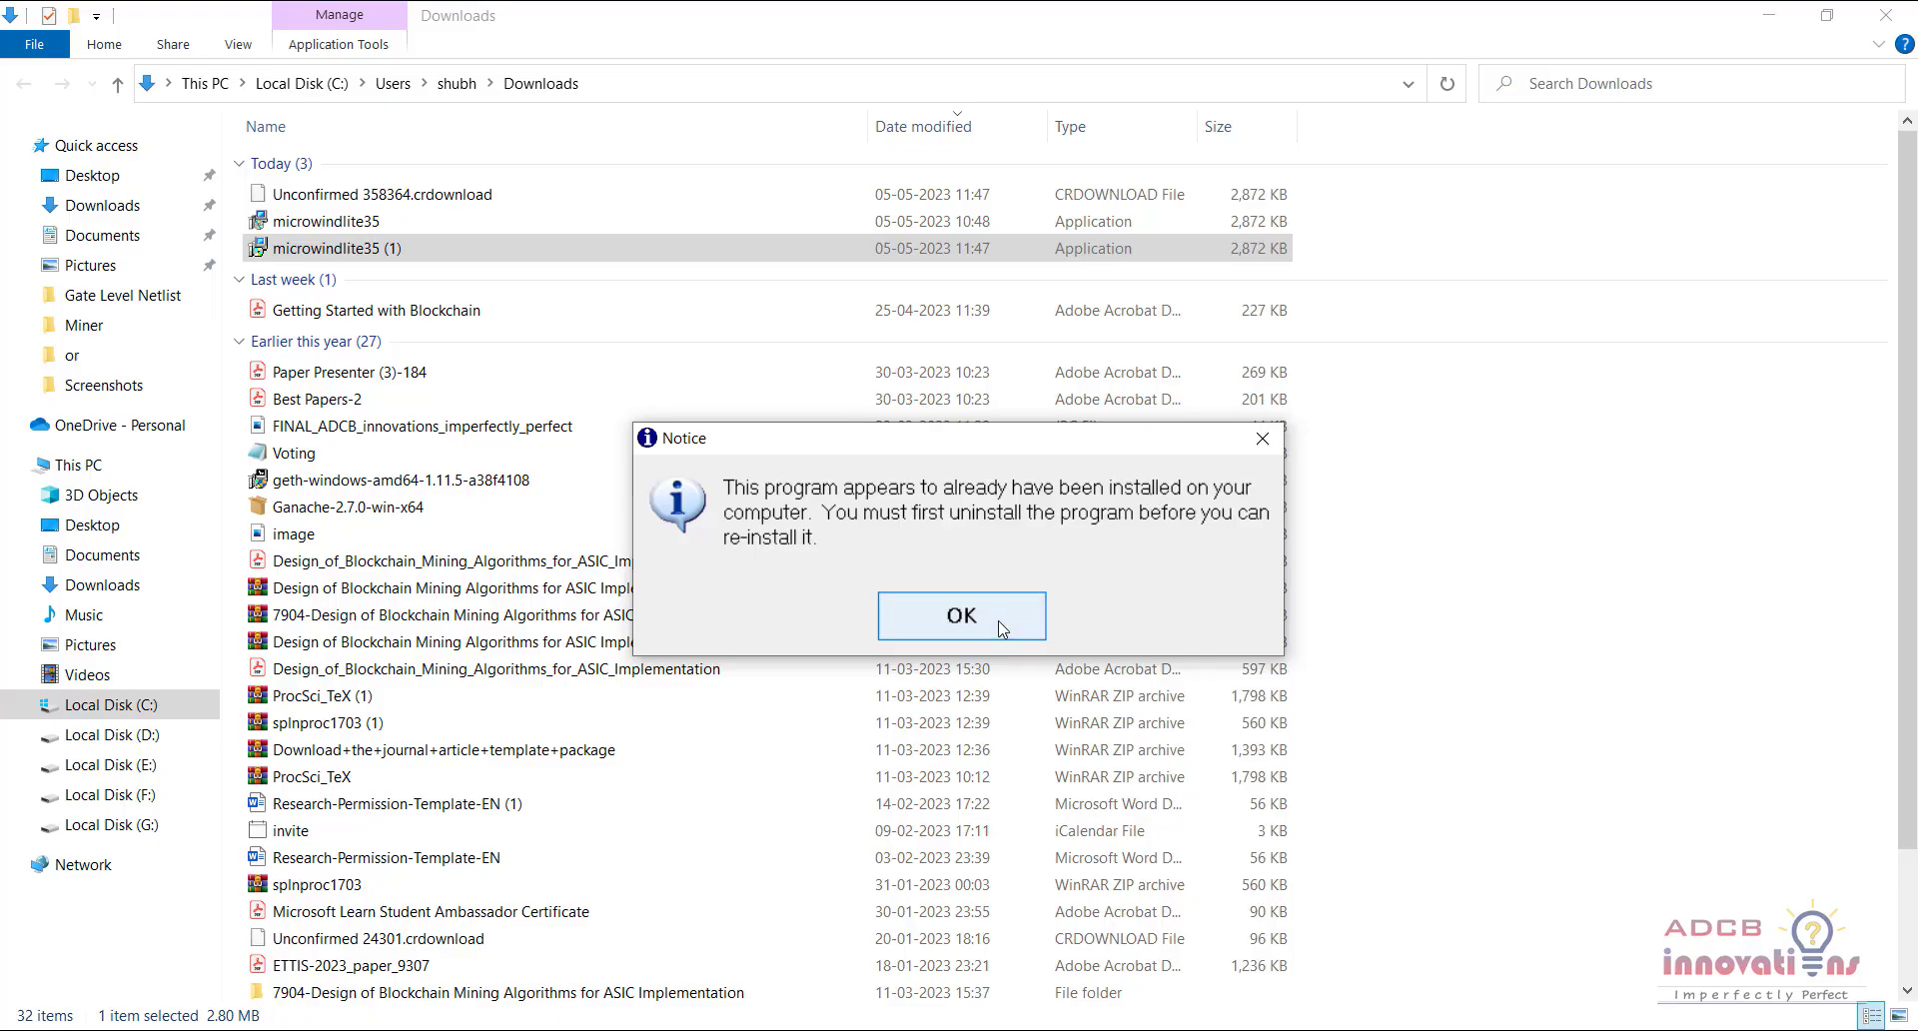
pyautogui.click(1000, 628)
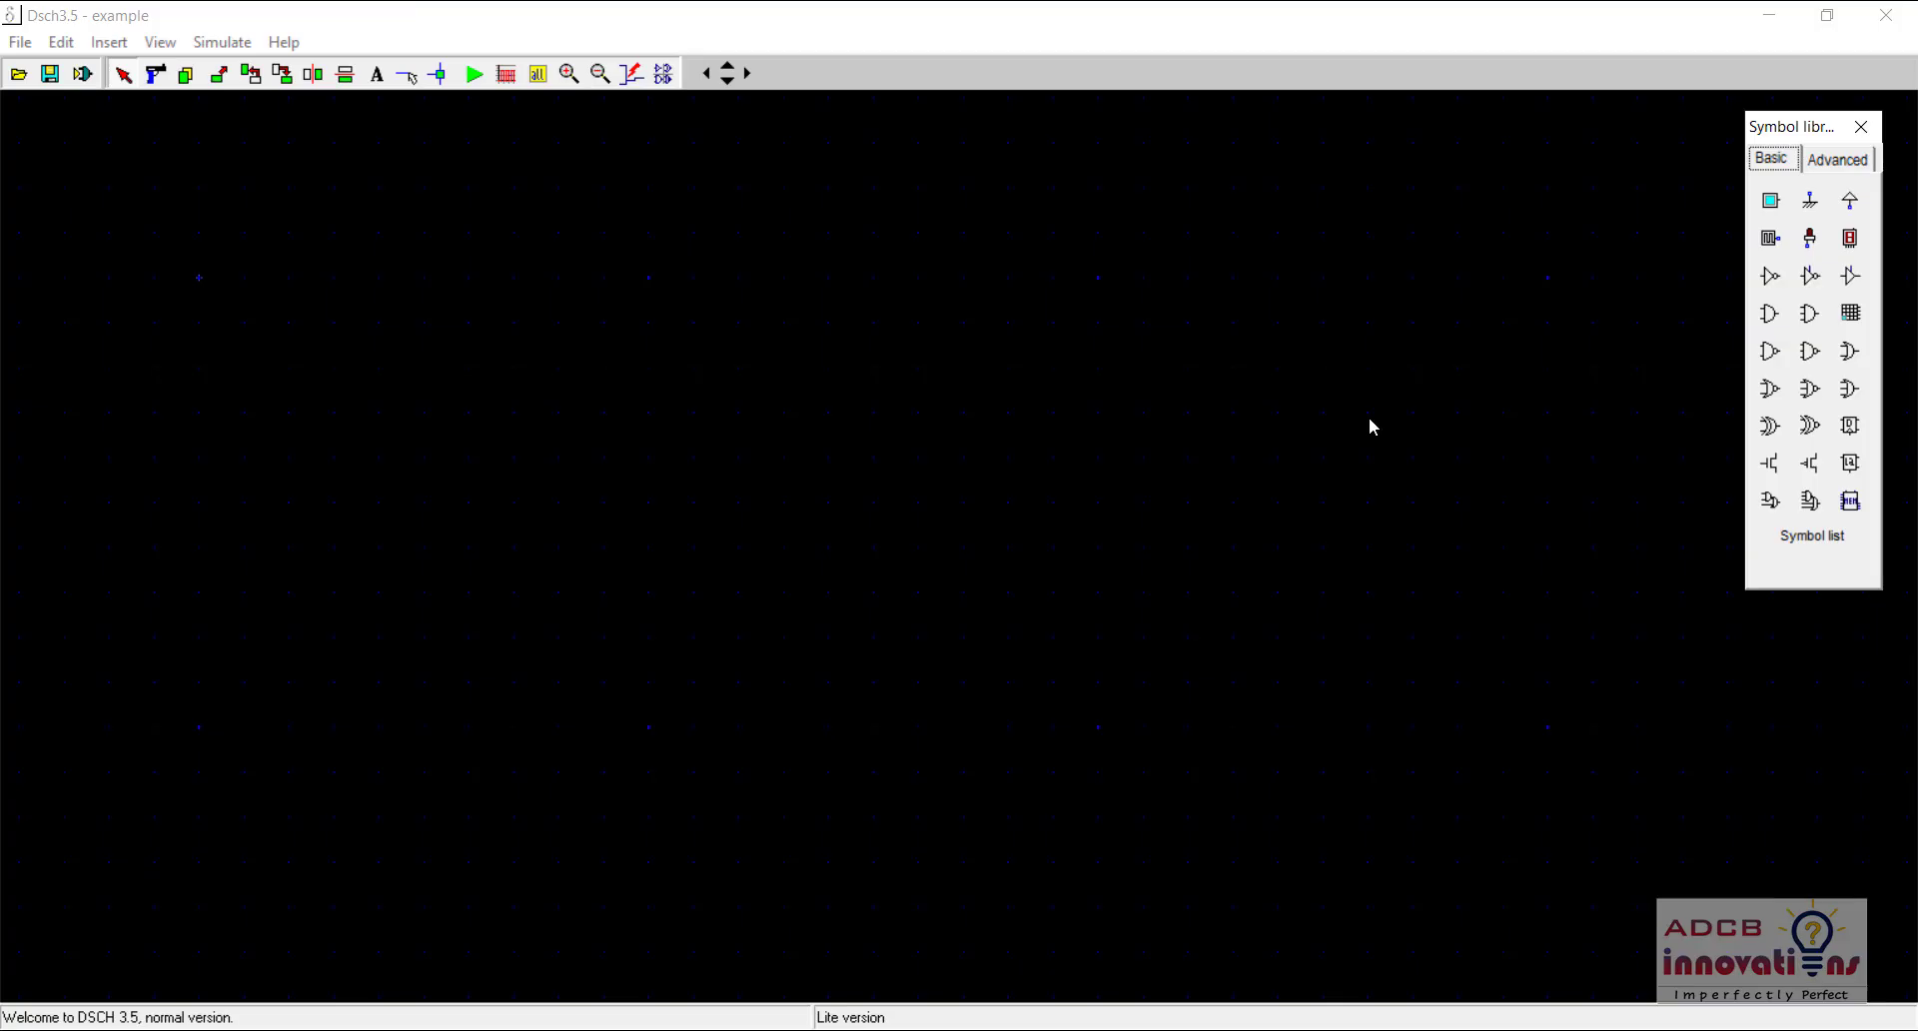
# Quit DSCH with confirmation, then bring up Control Panel through a Windows search for 'cont'
pyautogui.click(1887, 15)
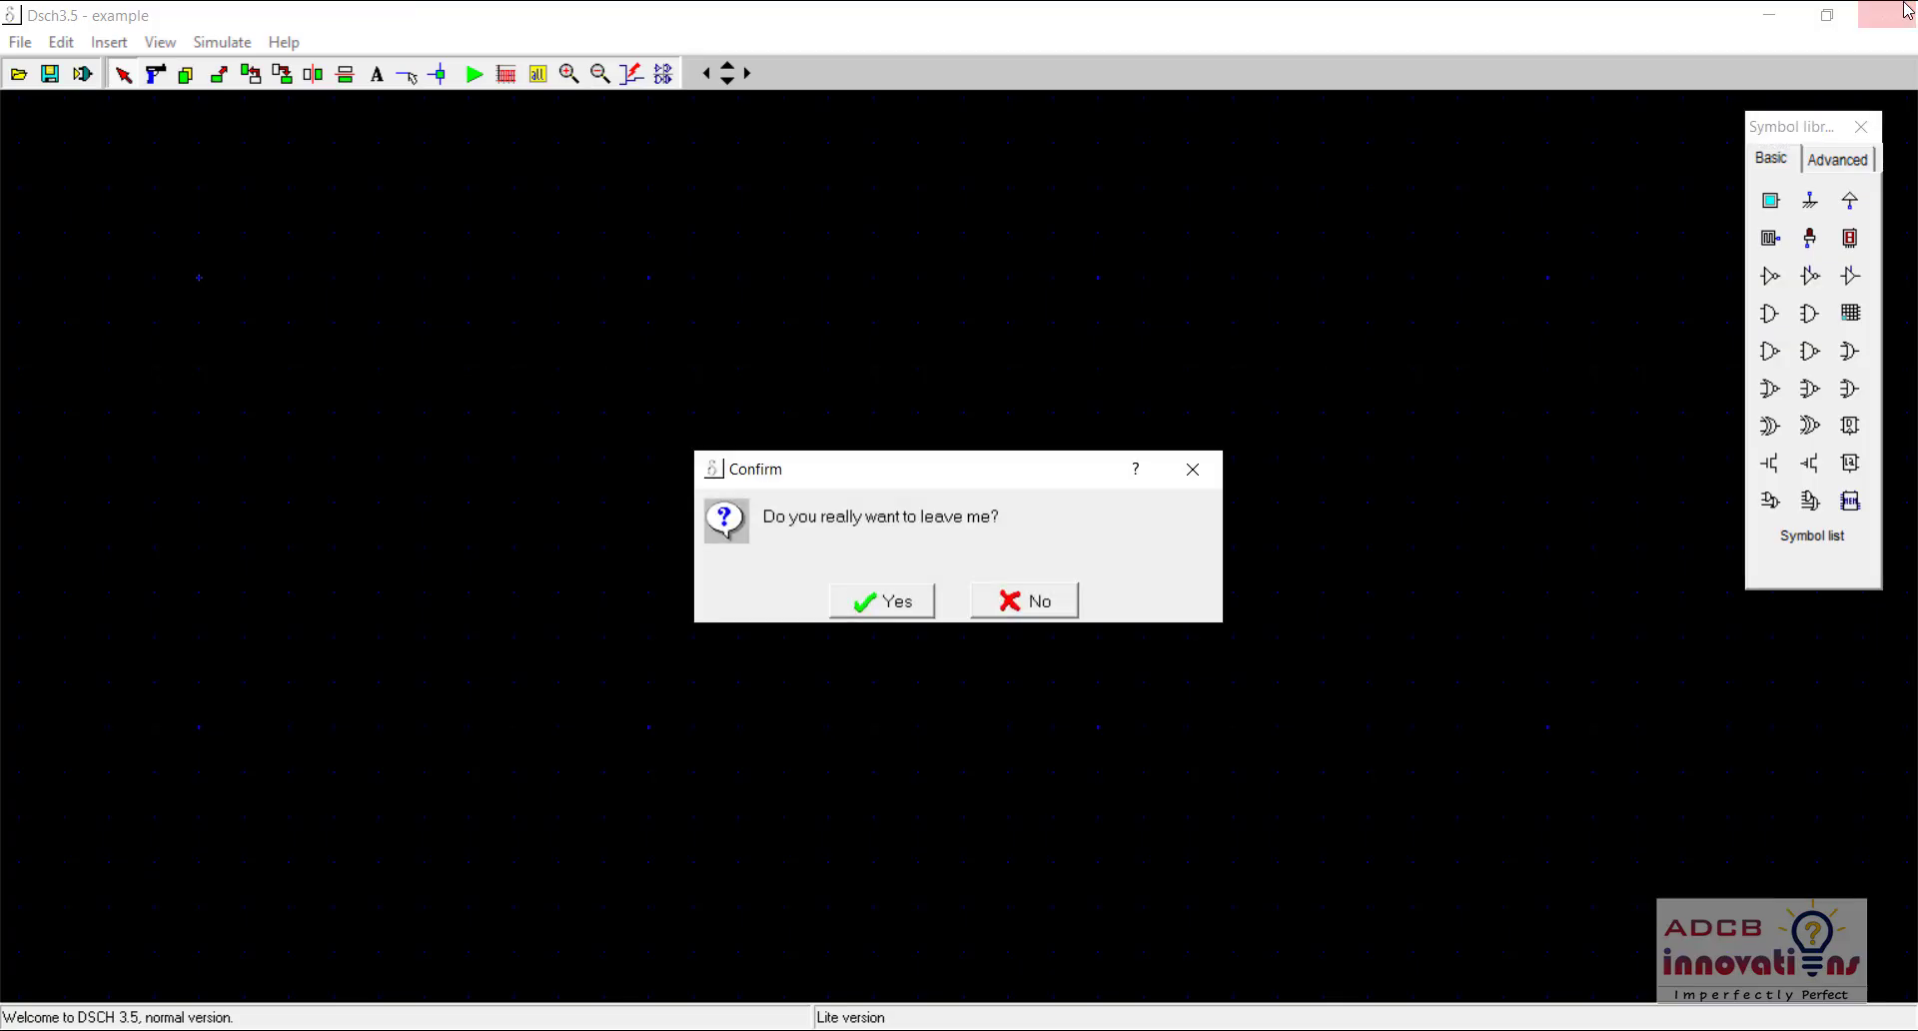
pyautogui.click(909, 601)
pyautogui.press('super+s')
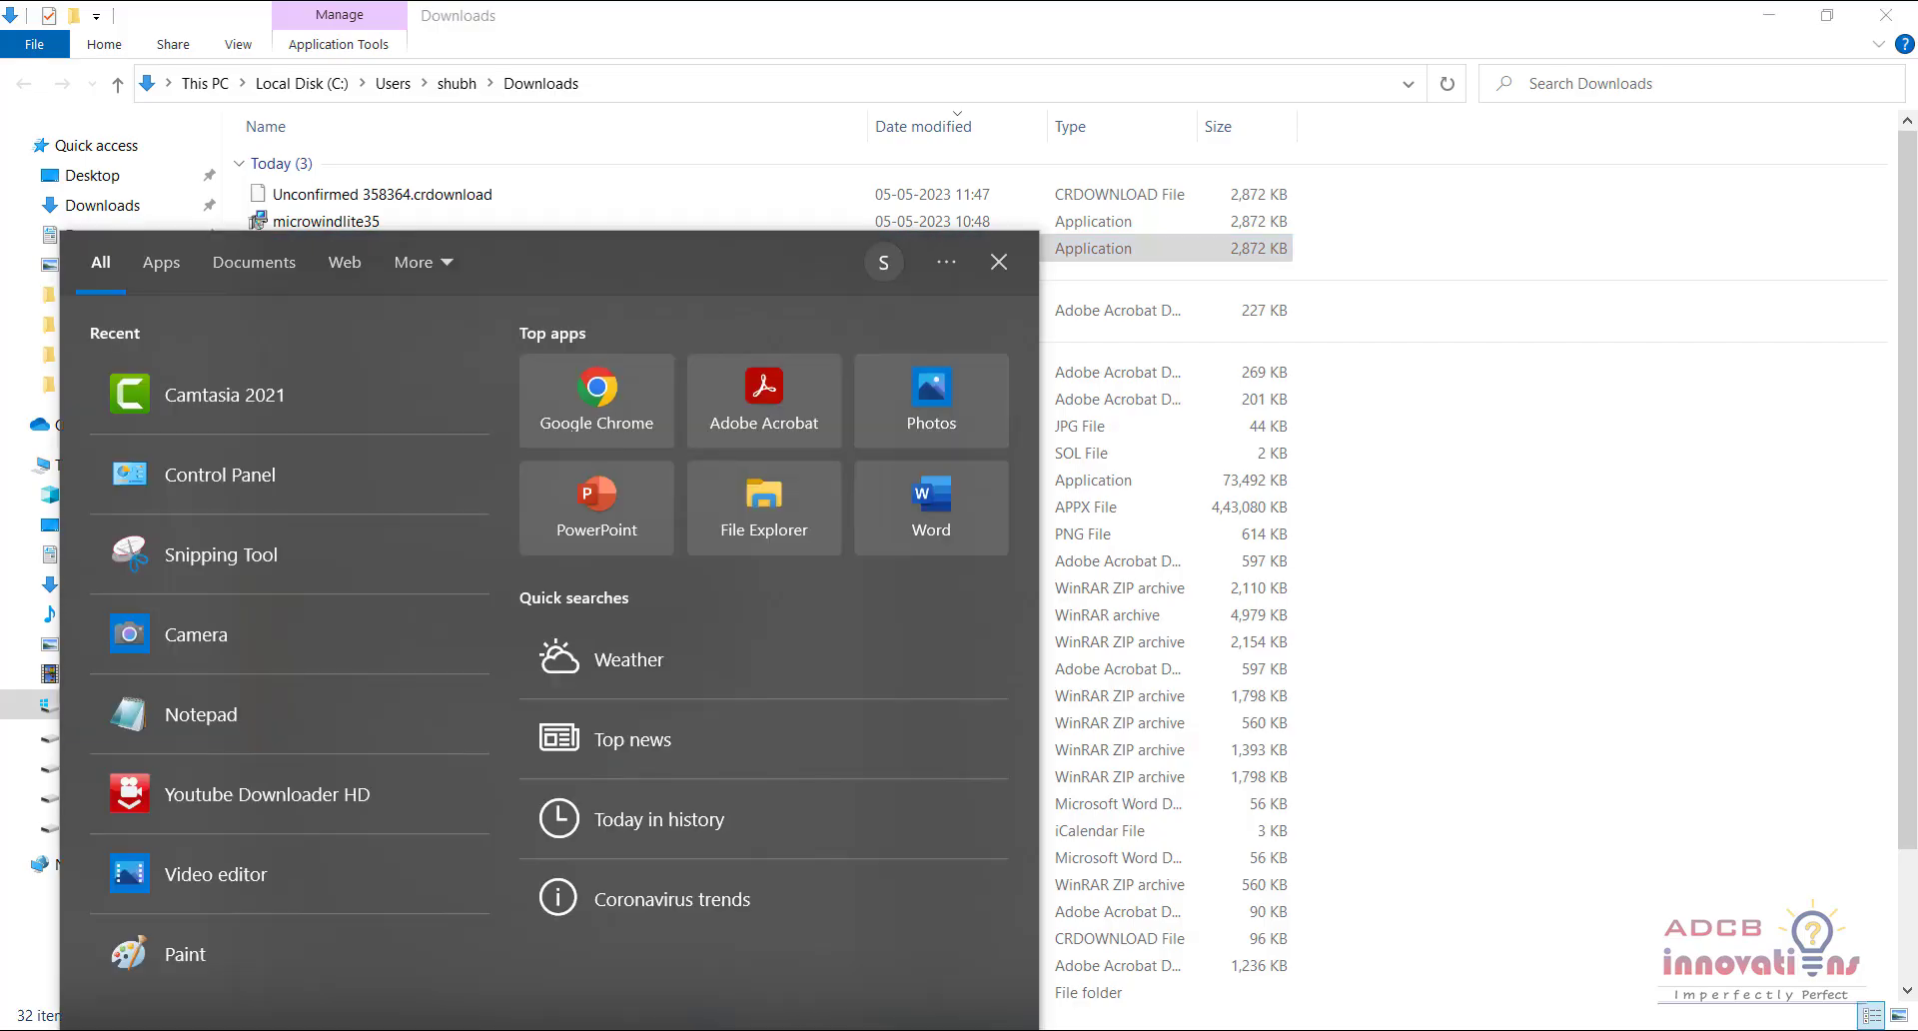
pyautogui.write('cont')
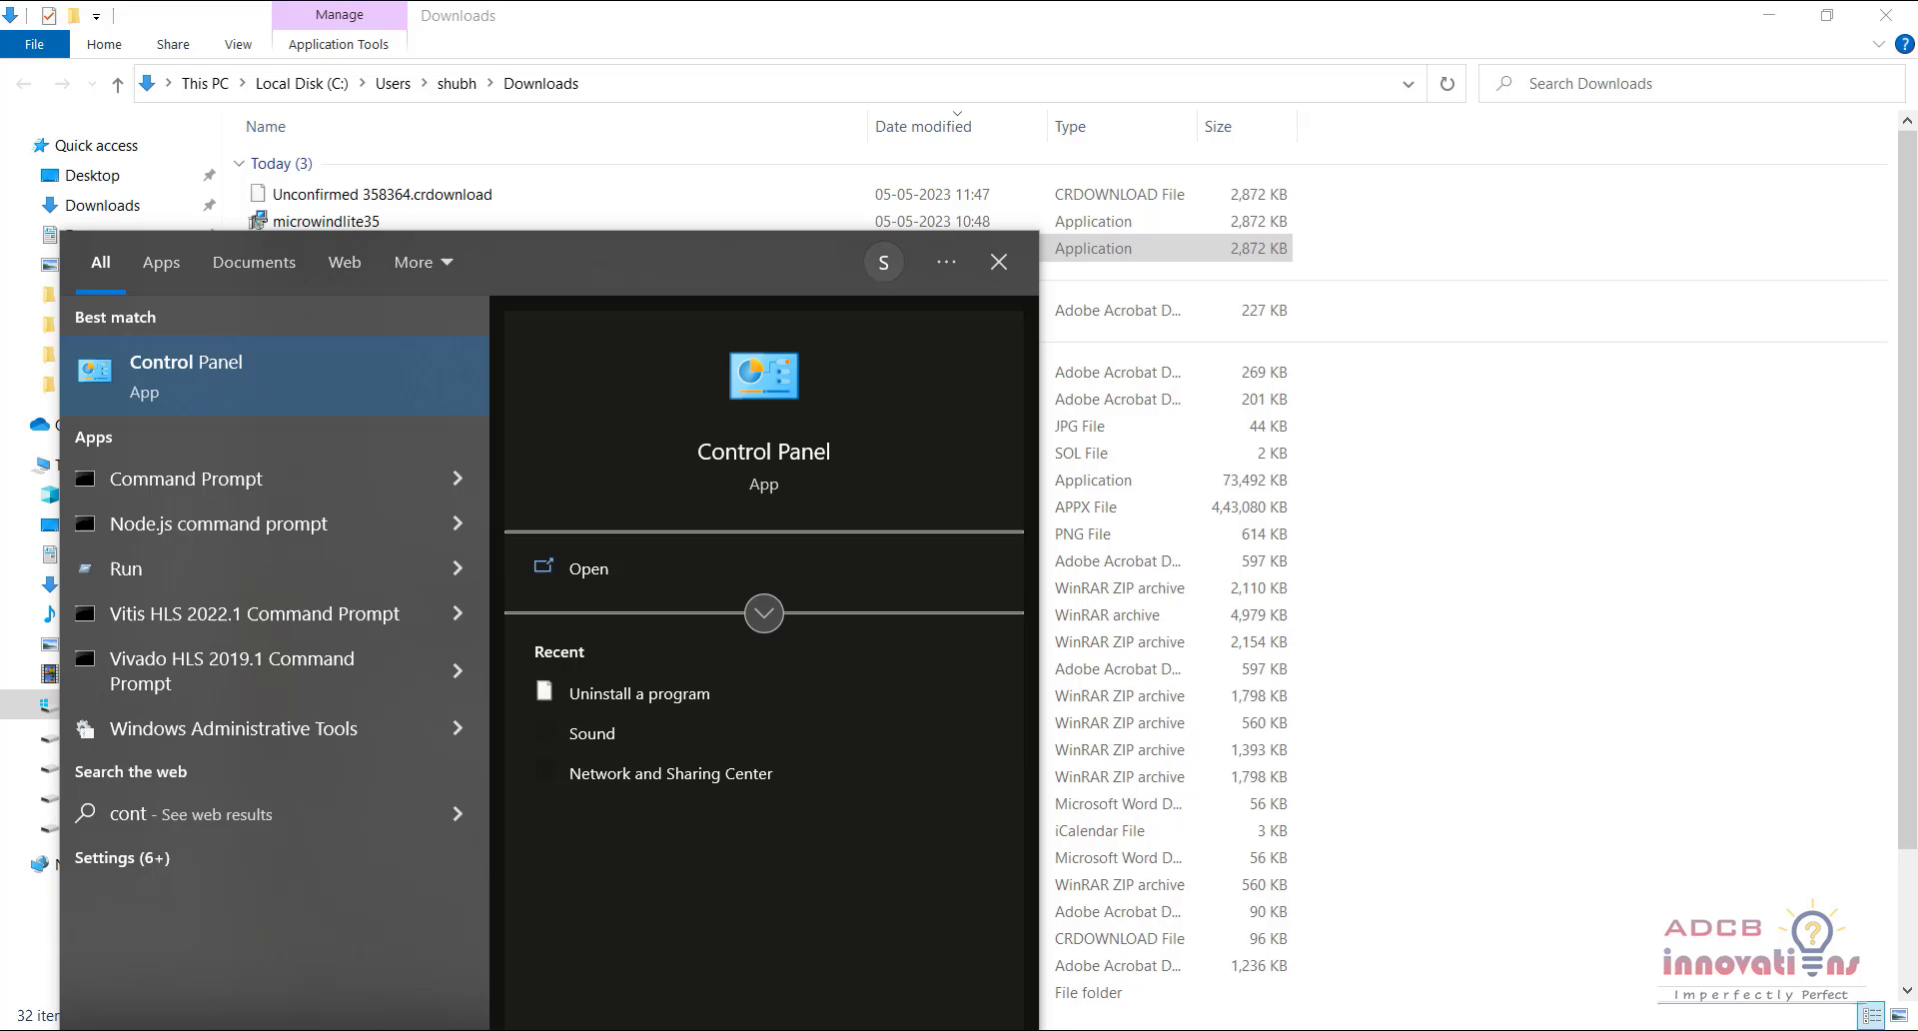
pyautogui.press('Escape')
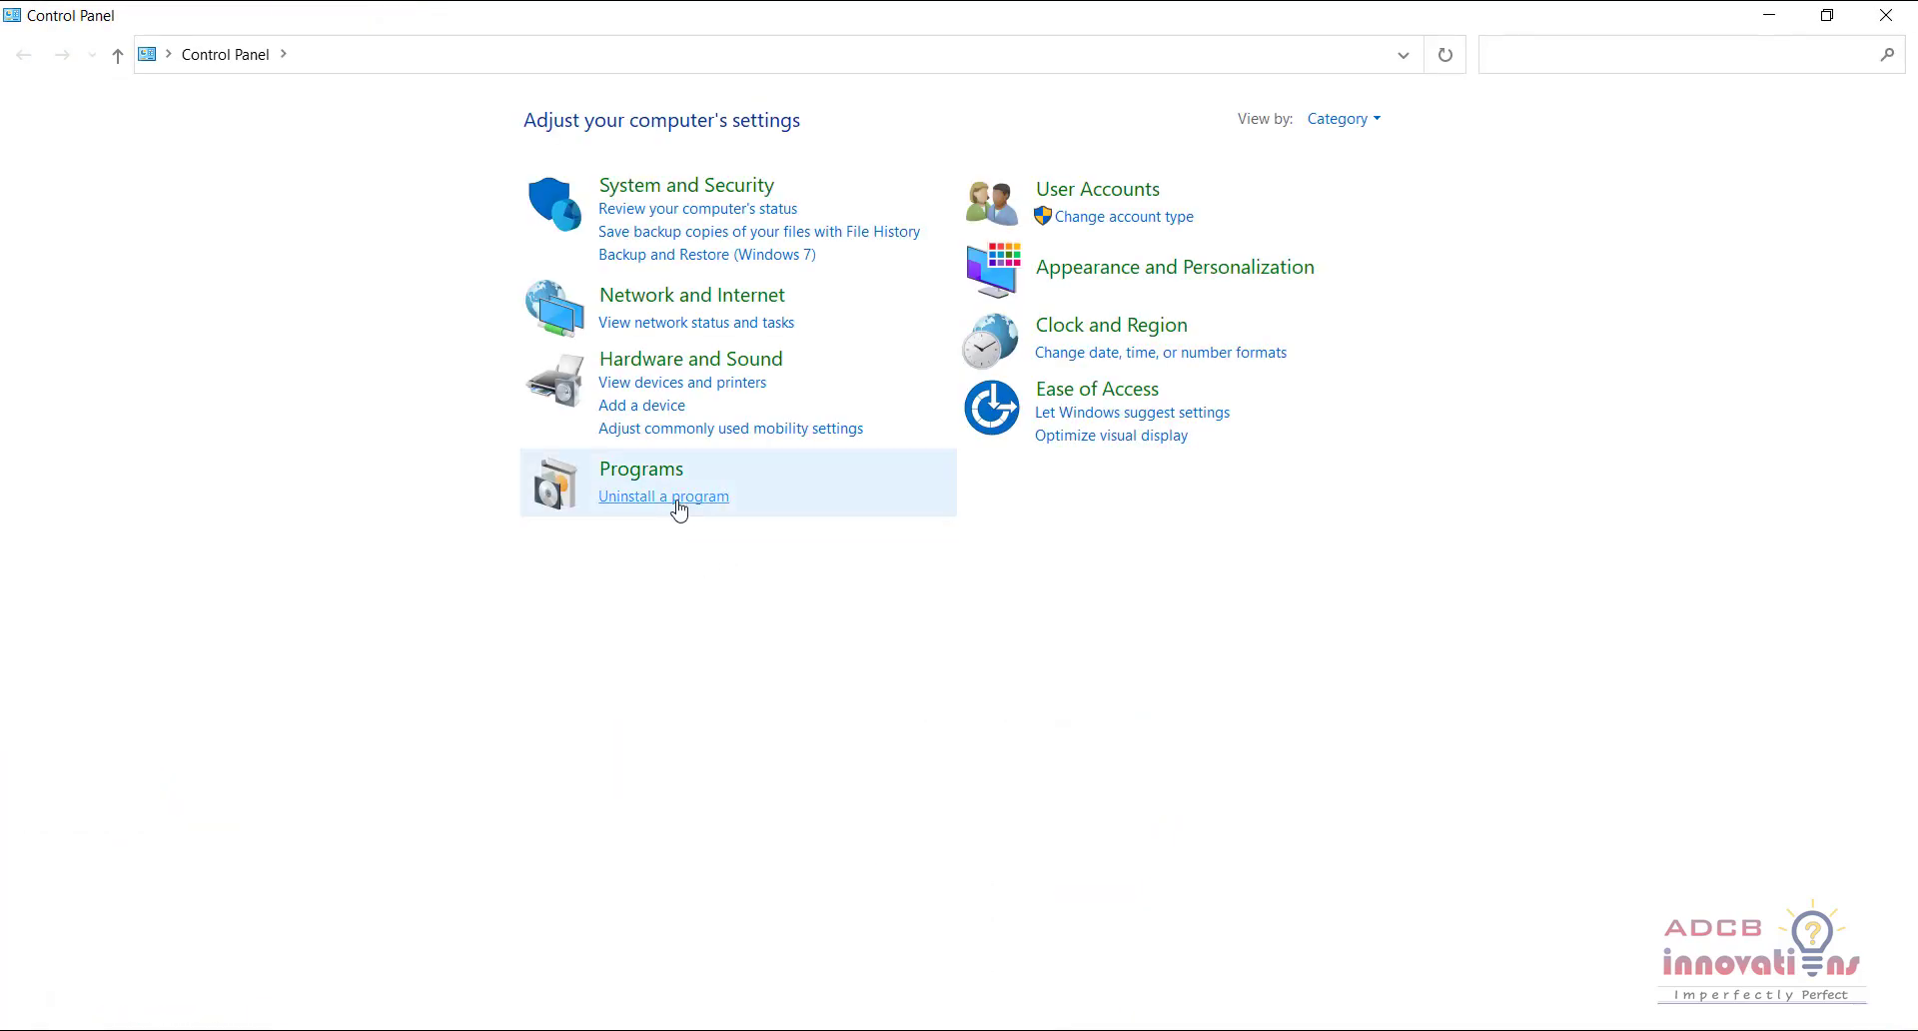
# Uninstall Microwind Lite 3.5 from Programs and Features, confirming with Yes
pyautogui.click(670, 498)
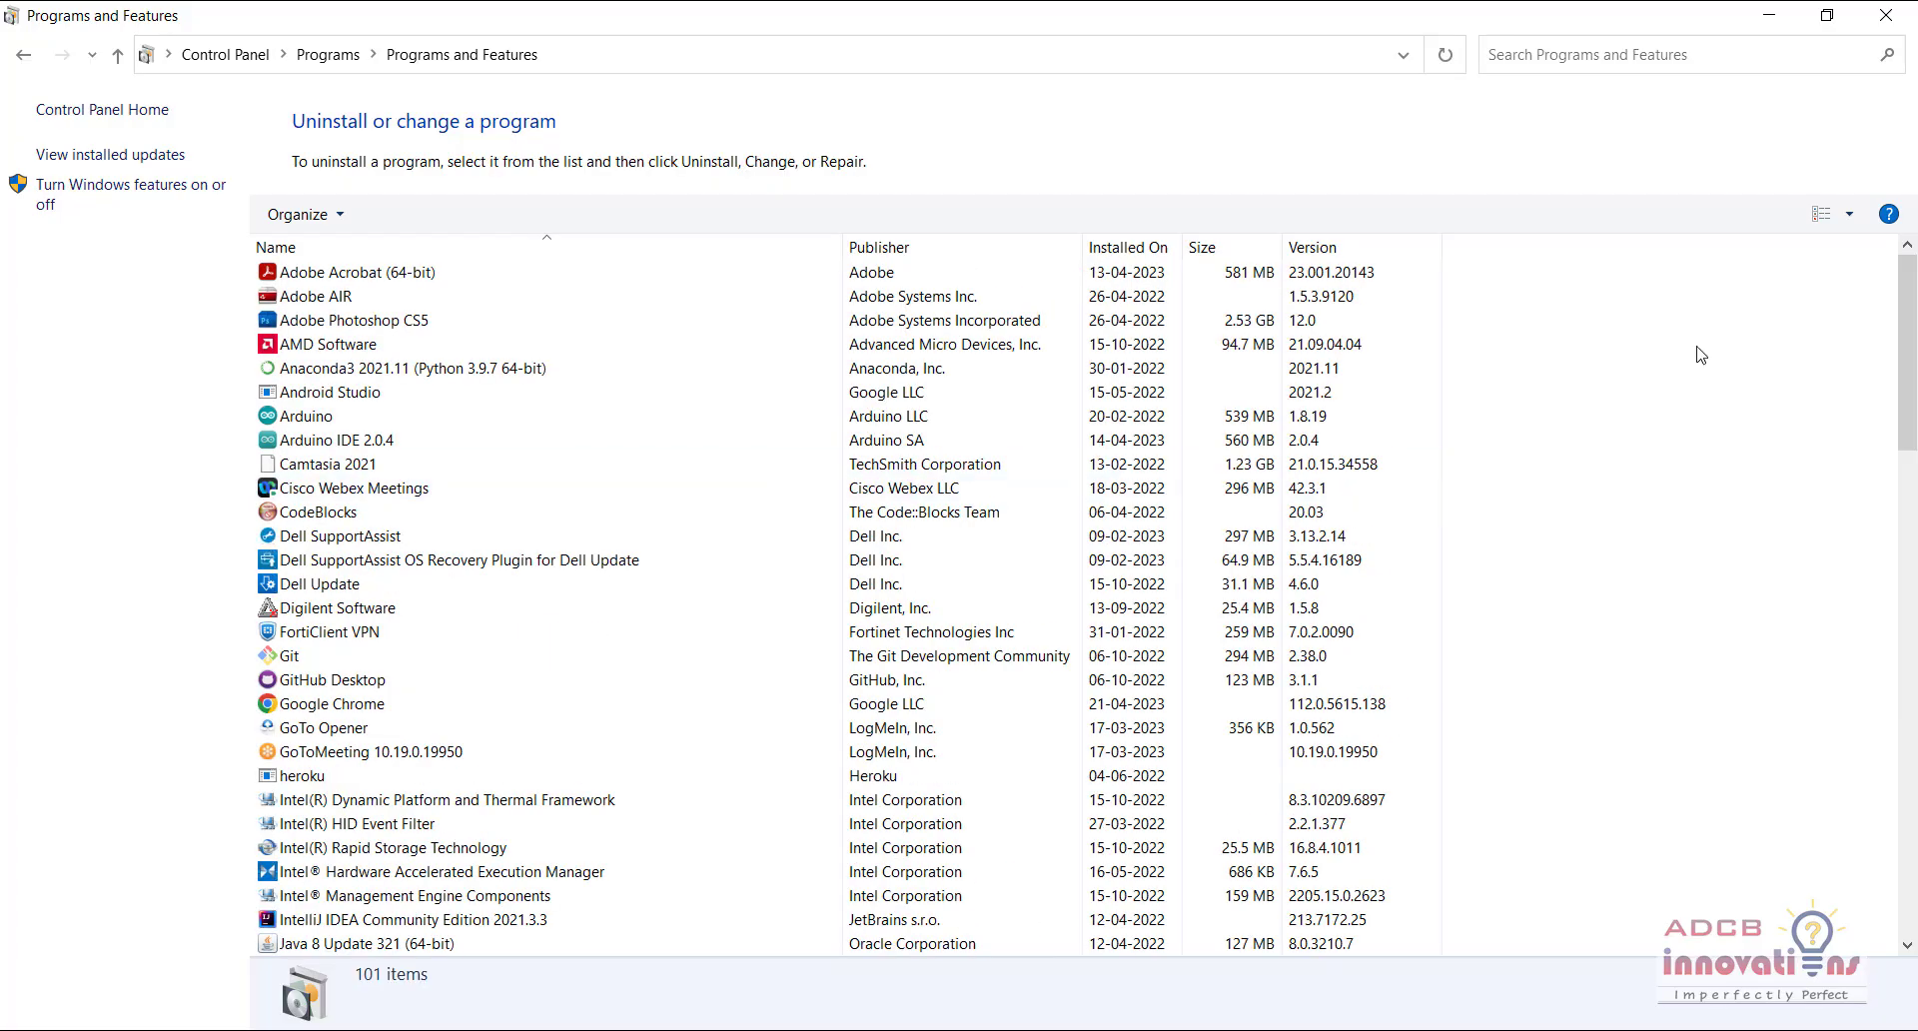
pyautogui.moveTo(1900, 411); pyautogui.dragTo(1891, 539)
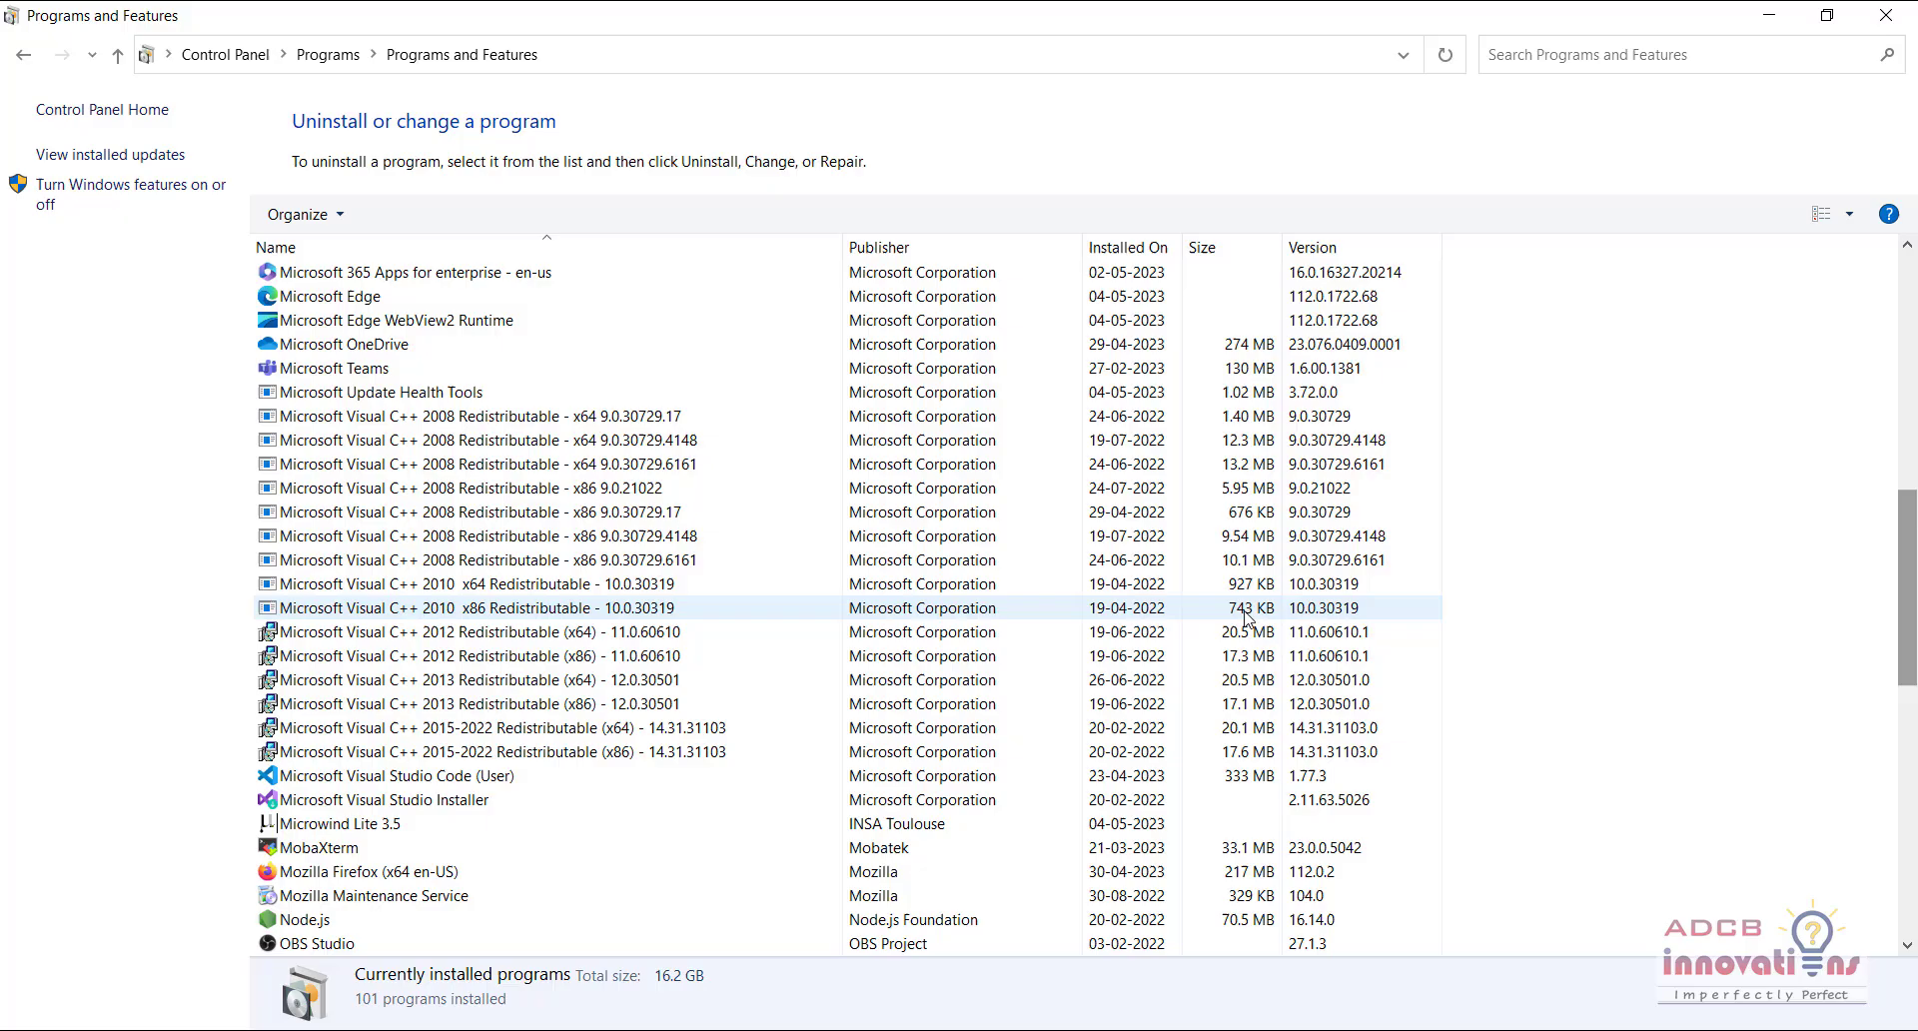
pyautogui.click(1130, 829)
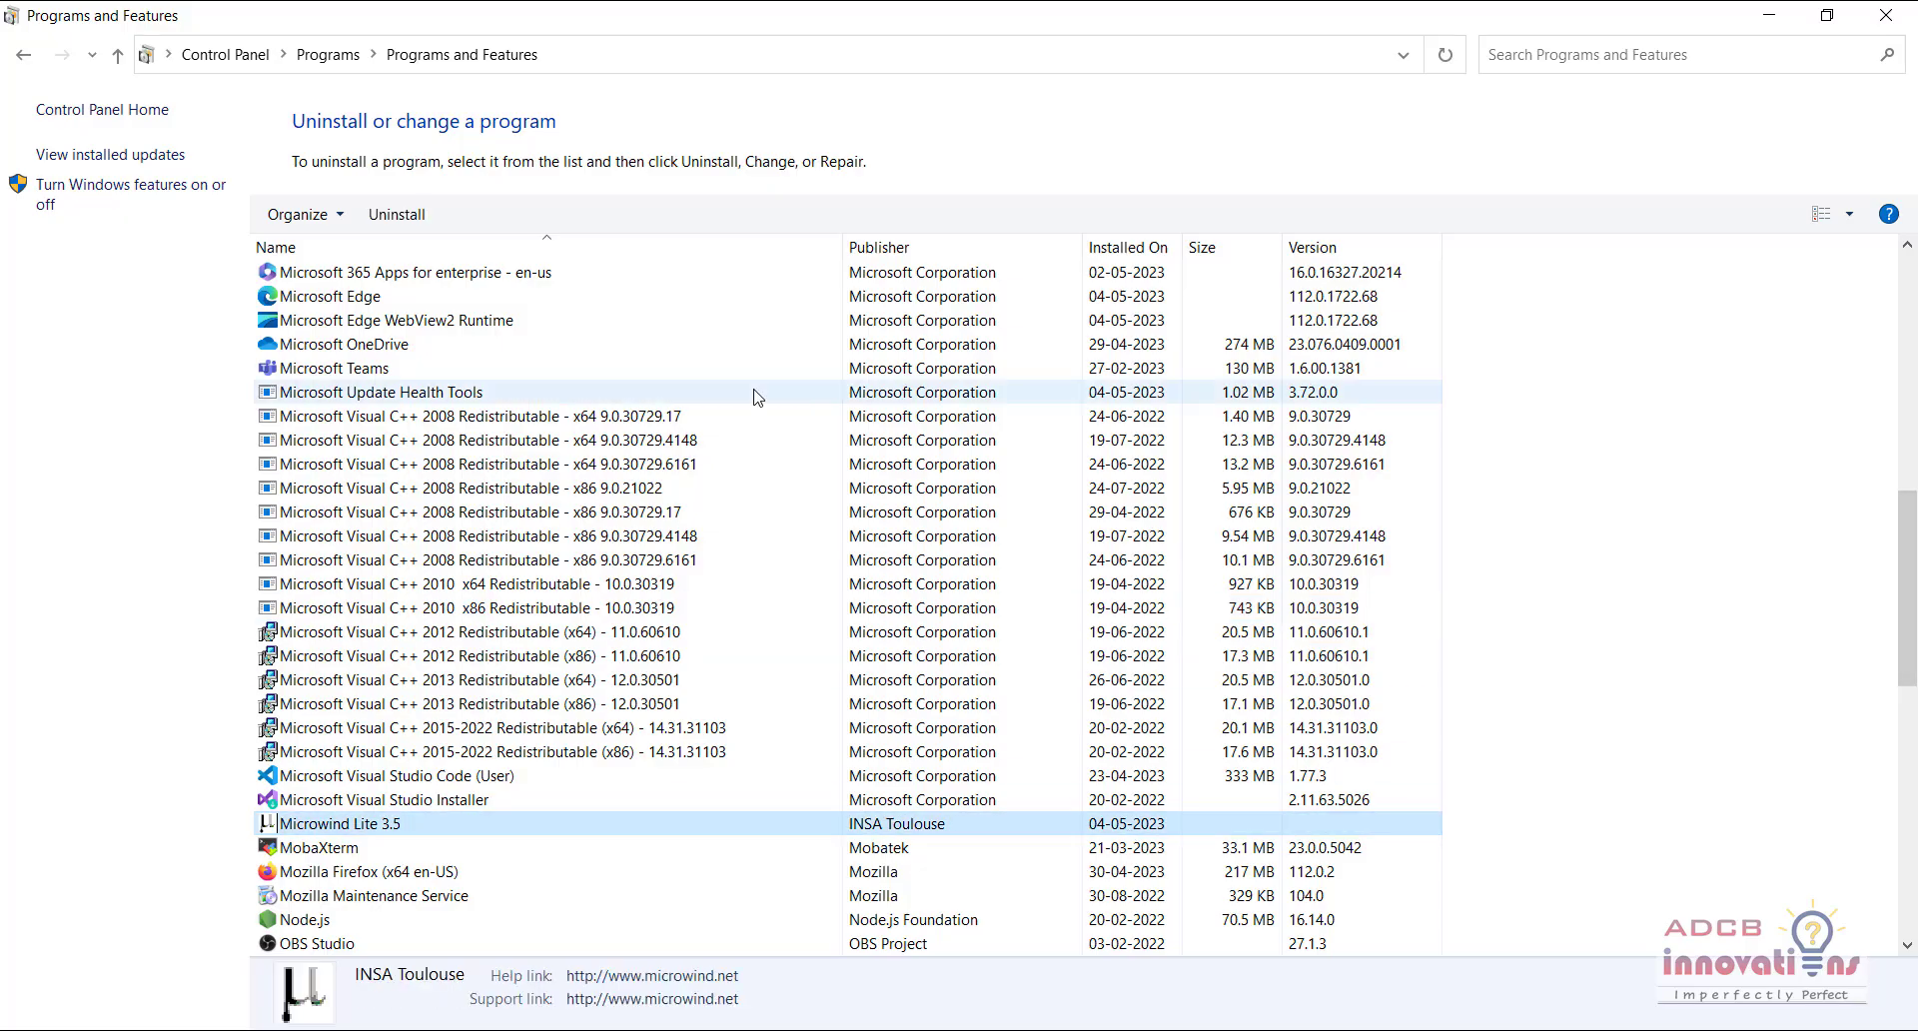
pyautogui.click(427, 210)
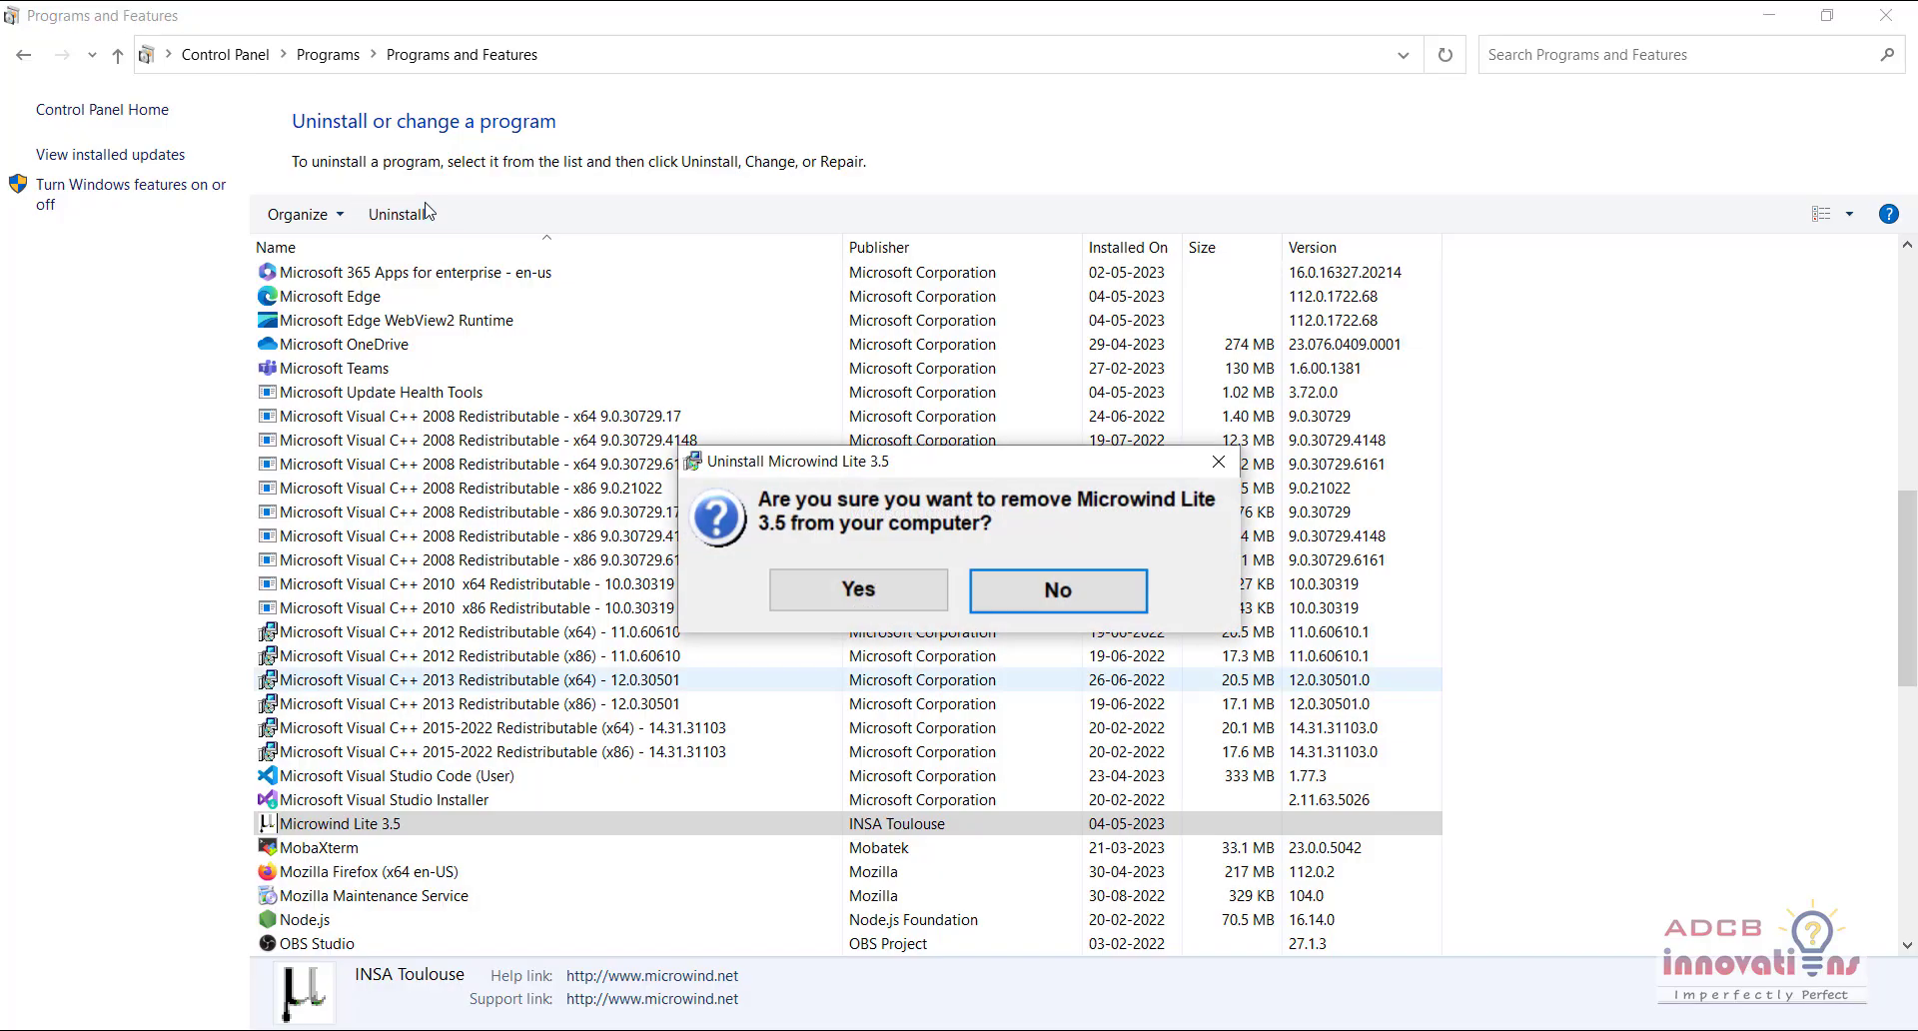
pyautogui.click(836, 594)
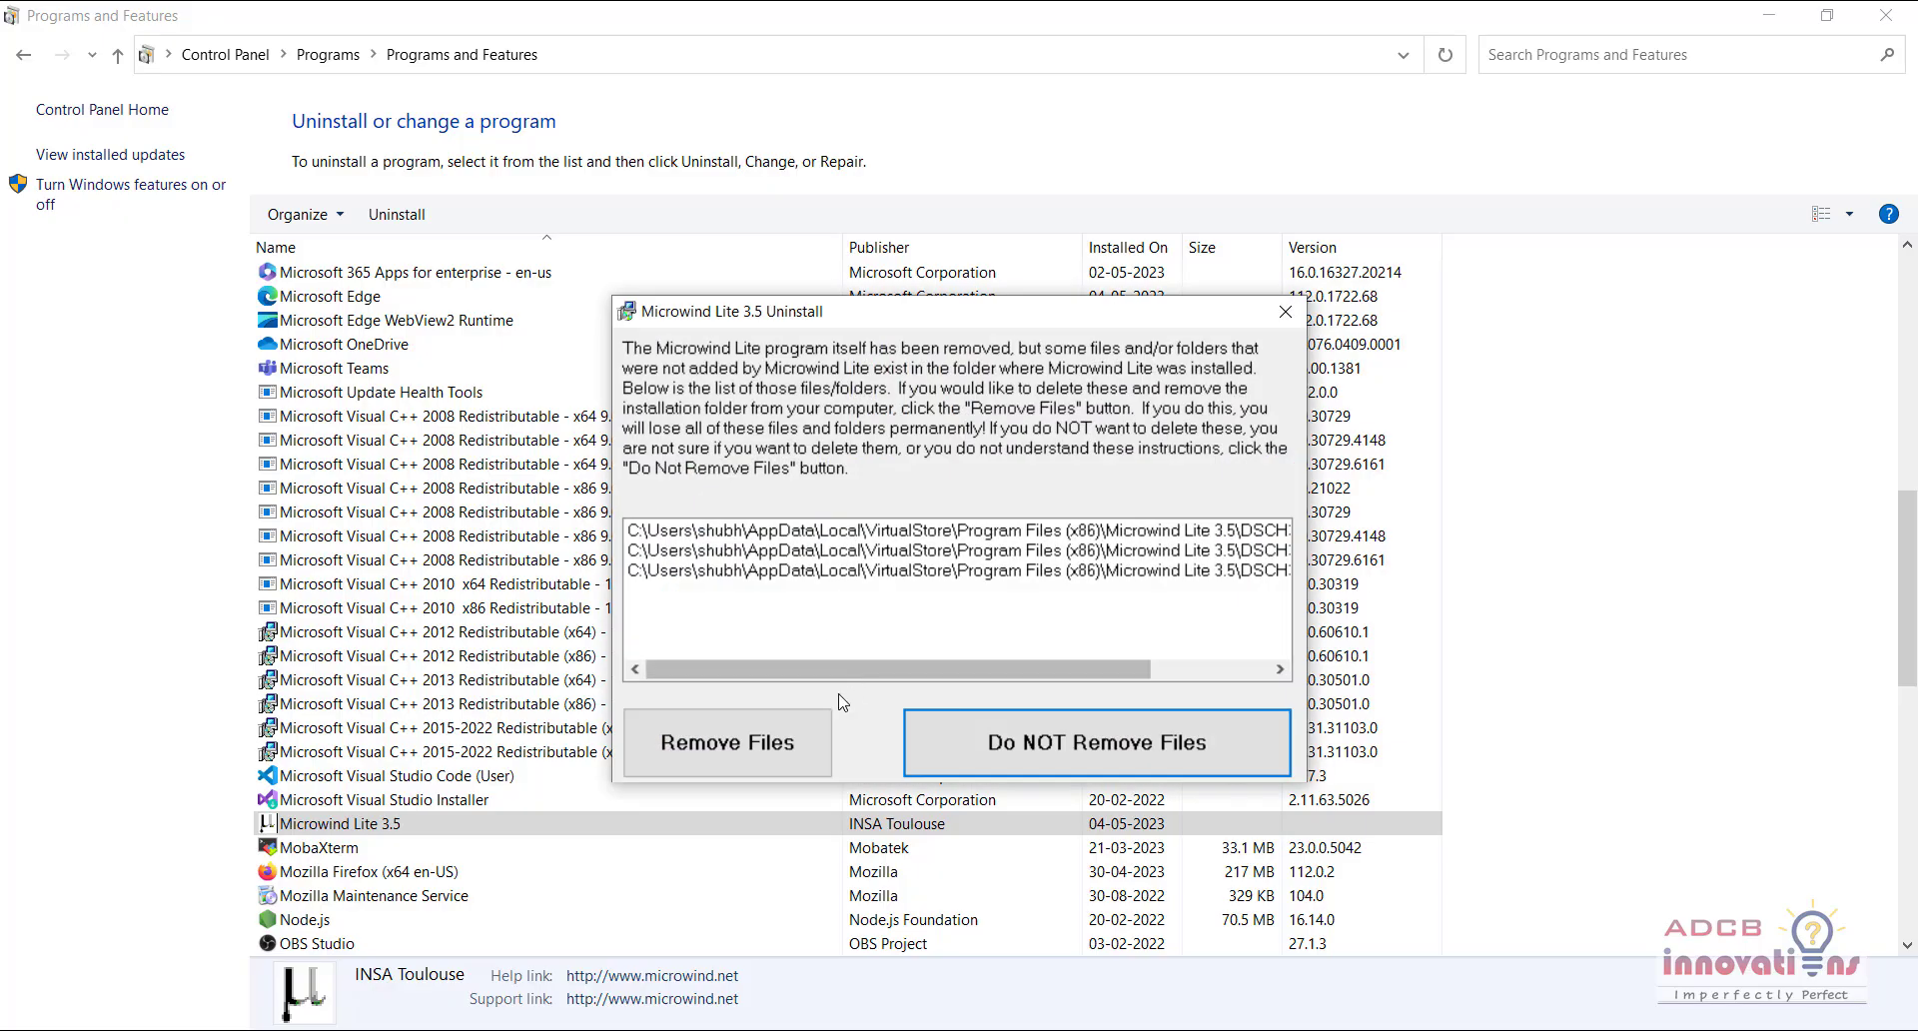
# Remove the leftover Microwind files, confirming 'Yes, I'm sure!' and OK
pyautogui.moveTo(897, 665); pyautogui.dragTo(1229, 657)
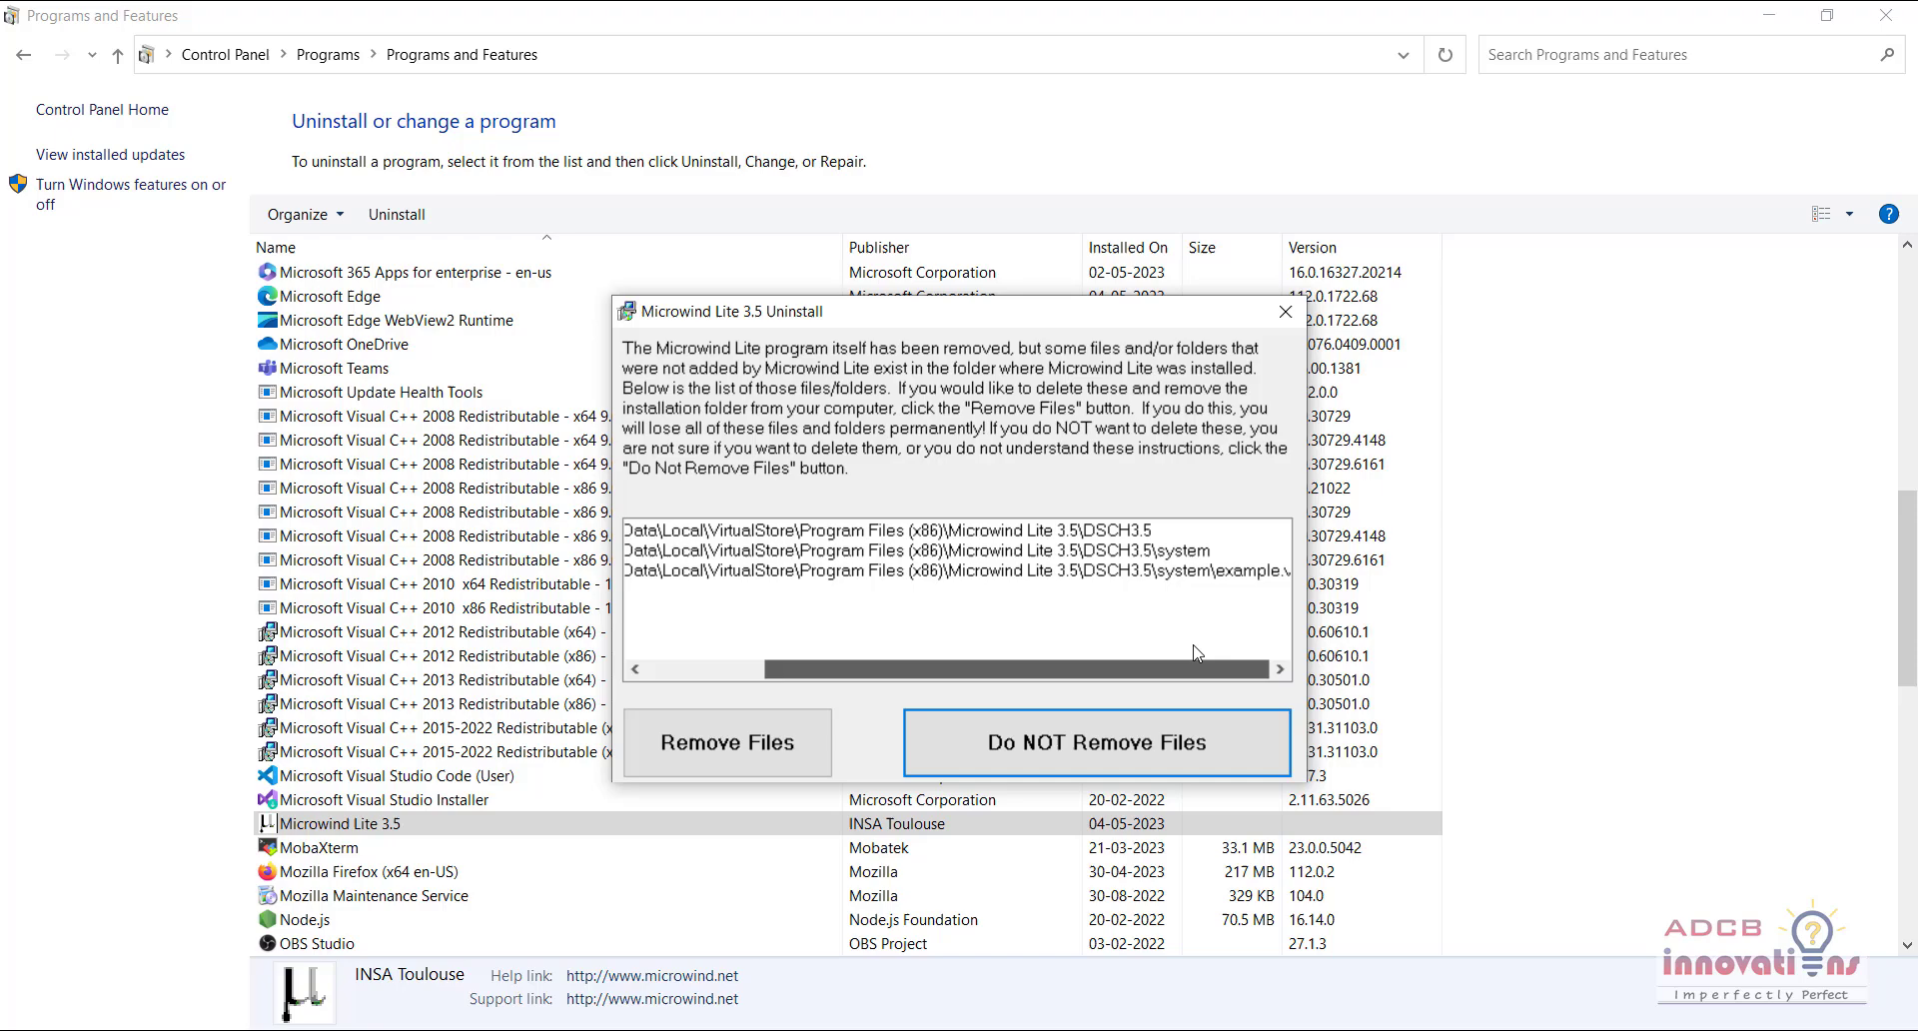
pyautogui.click(771, 751)
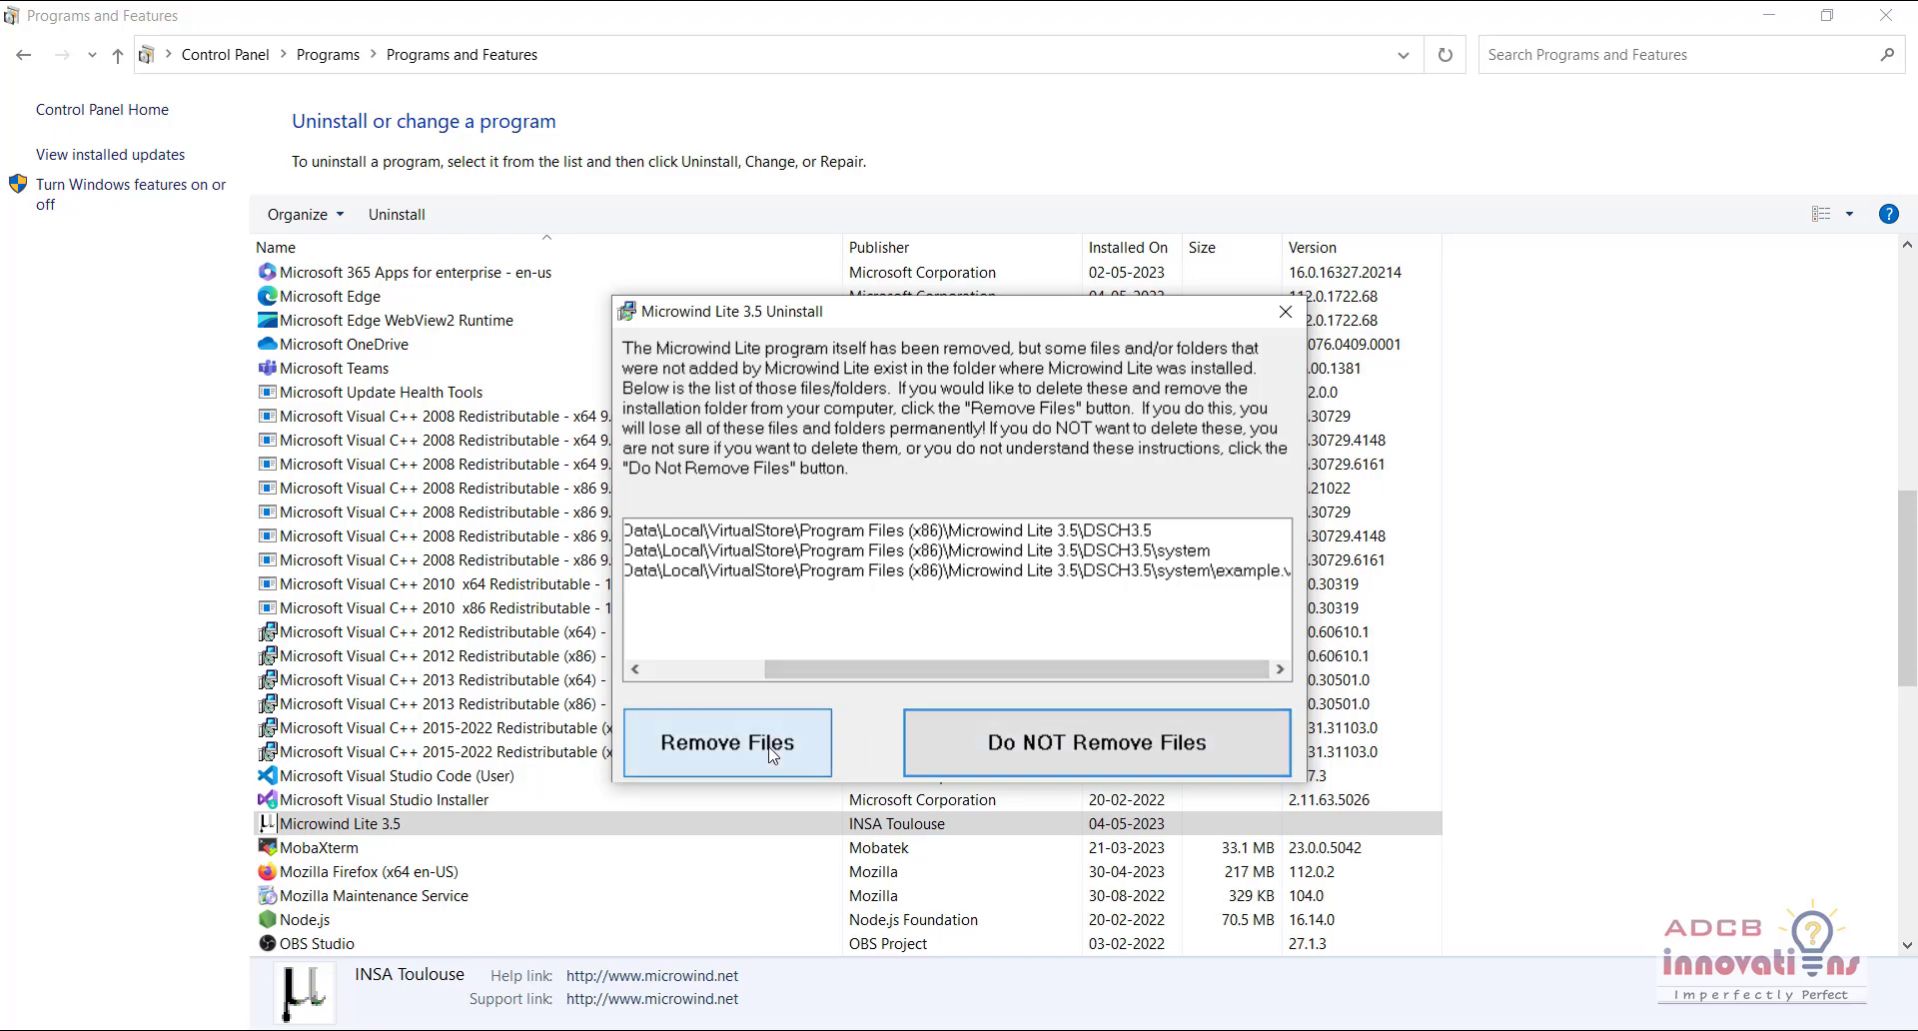
pyautogui.click(1059, 603)
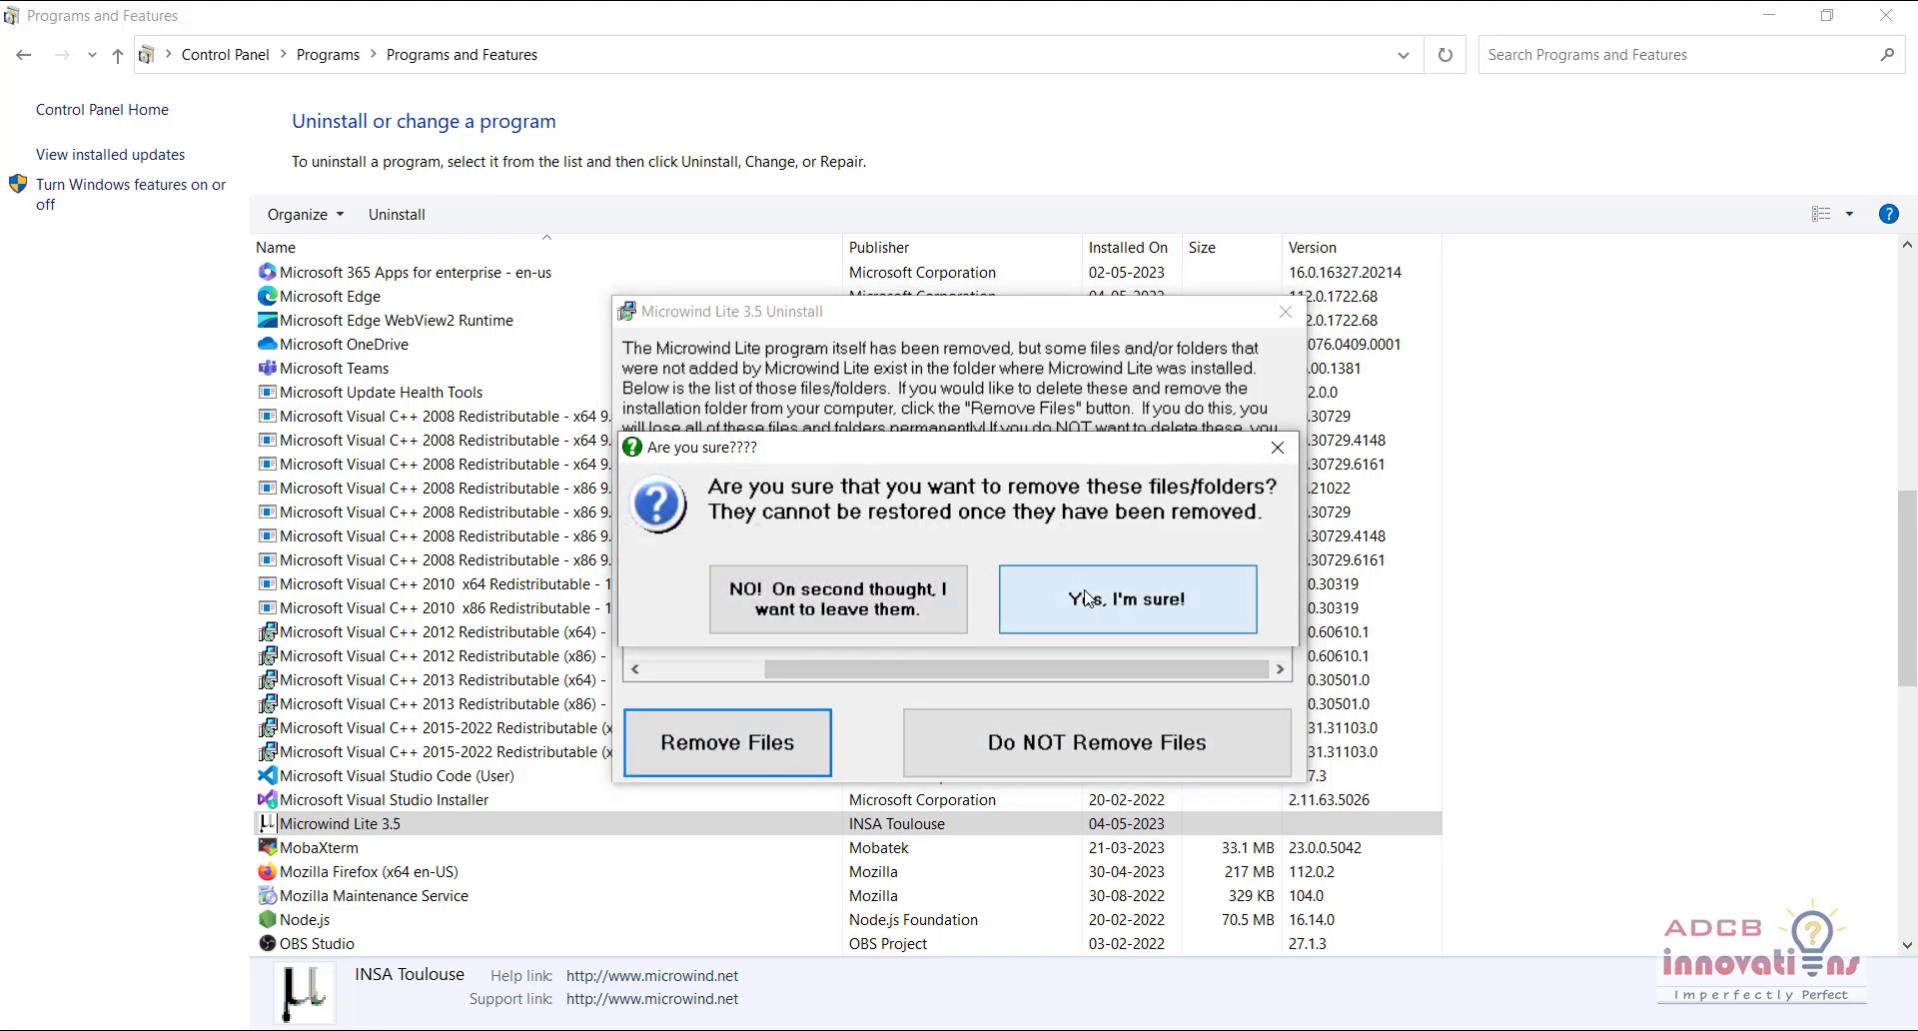
pyautogui.click(972, 600)
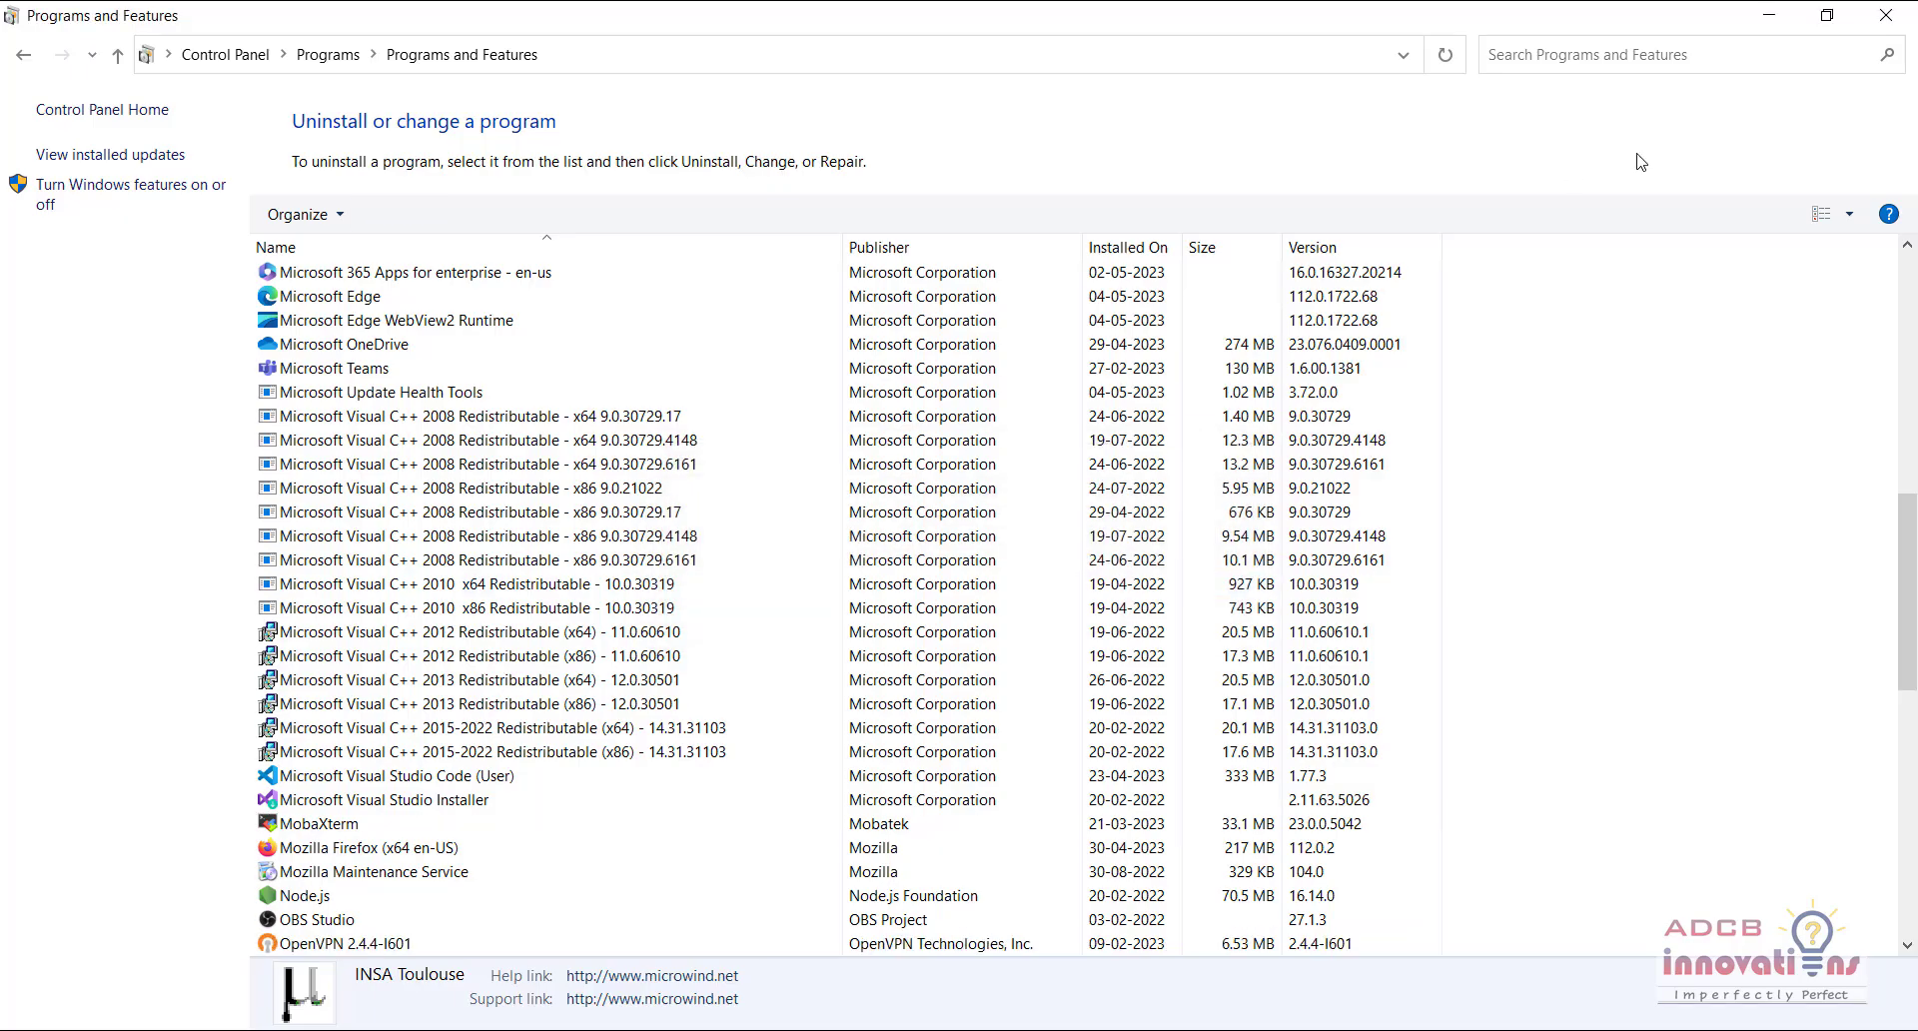
# Run microwindlite35 (1) and install to the default folder, accepting the licence
pyautogui.click(1764, 18)
pyautogui.doubleClick(669, 257)
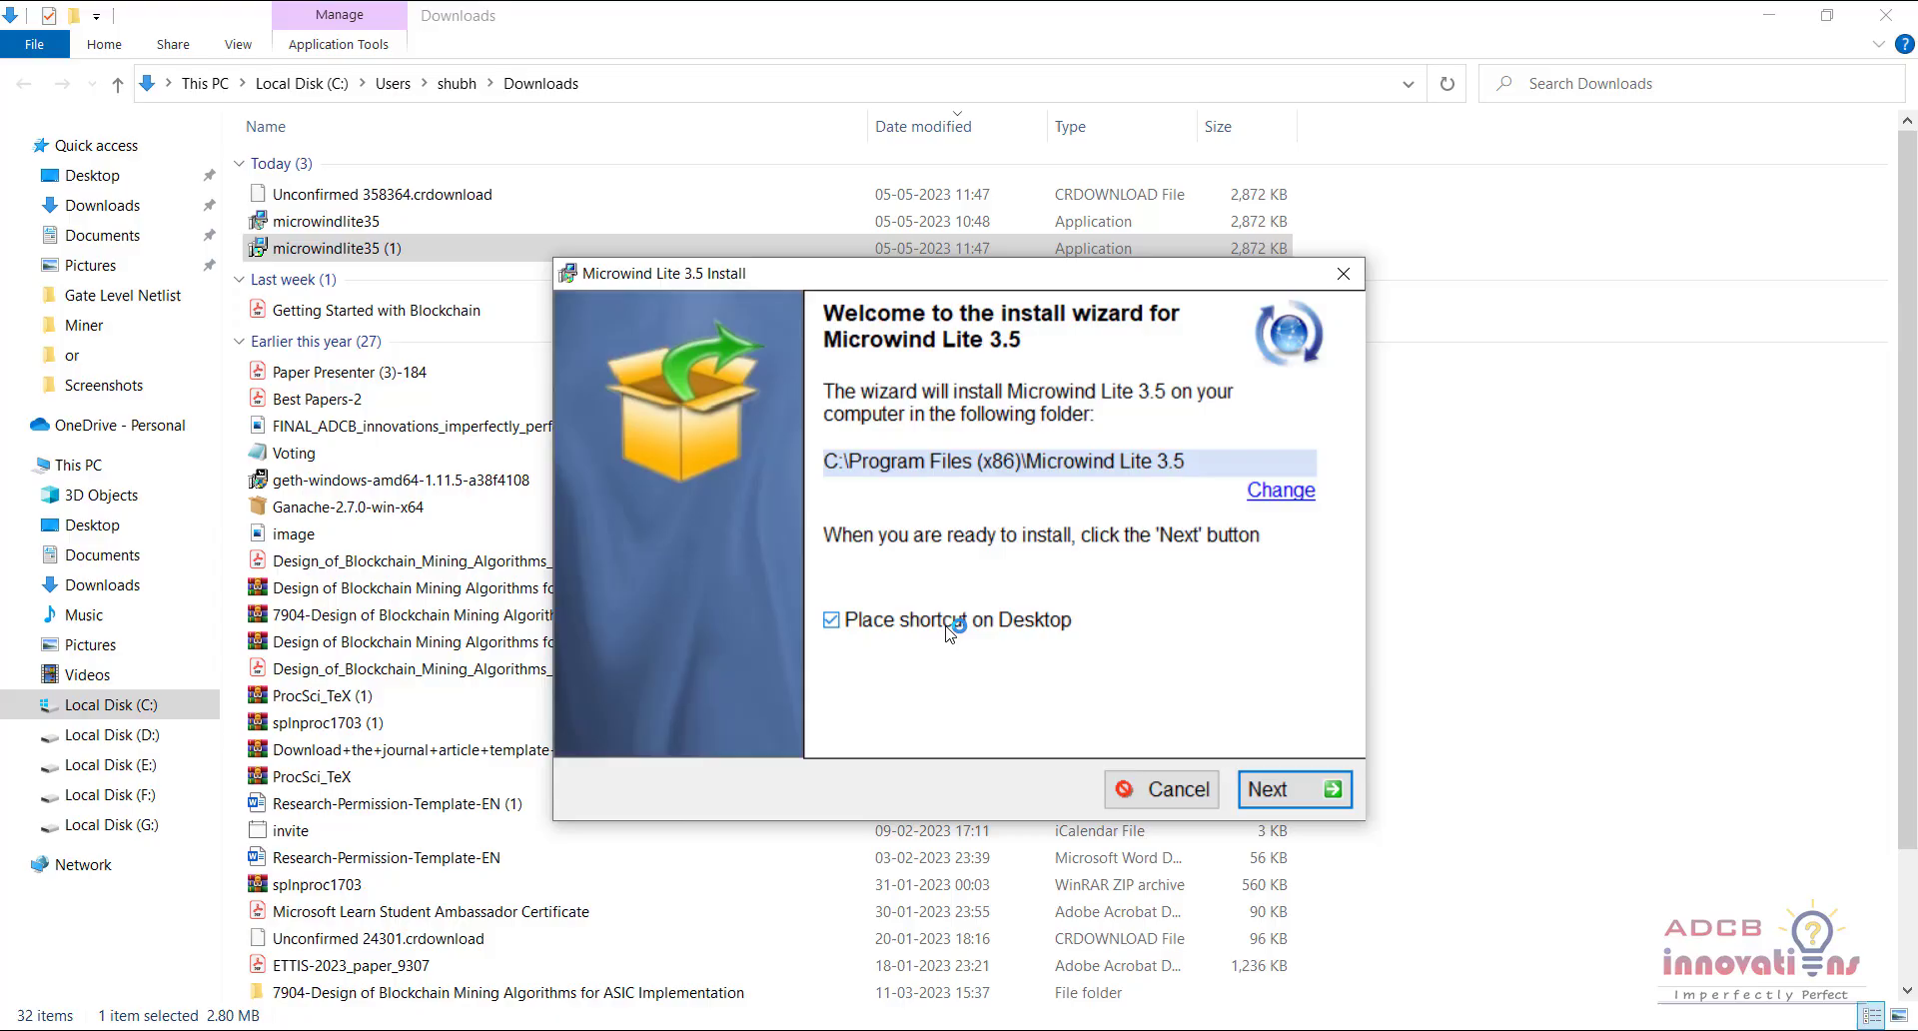
pyautogui.click(1292, 789)
pyautogui.click(1086, 682)
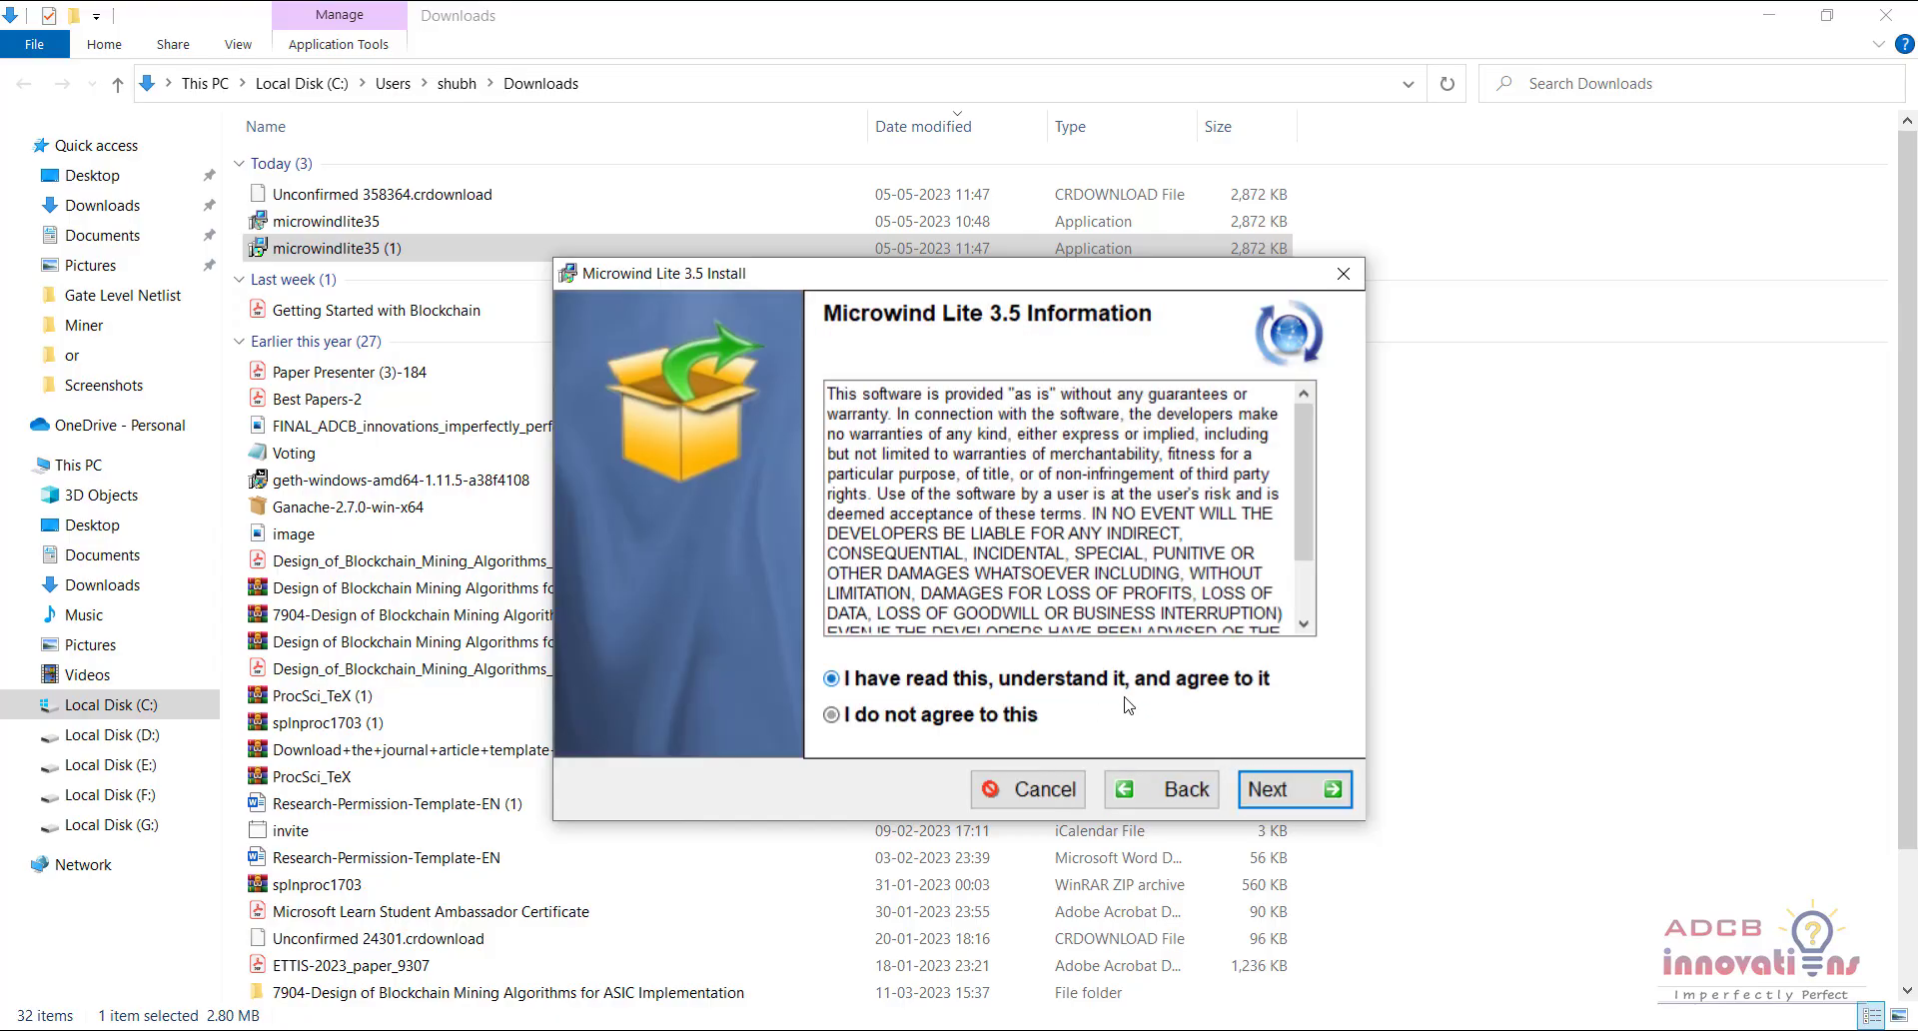
pyautogui.click(1282, 792)
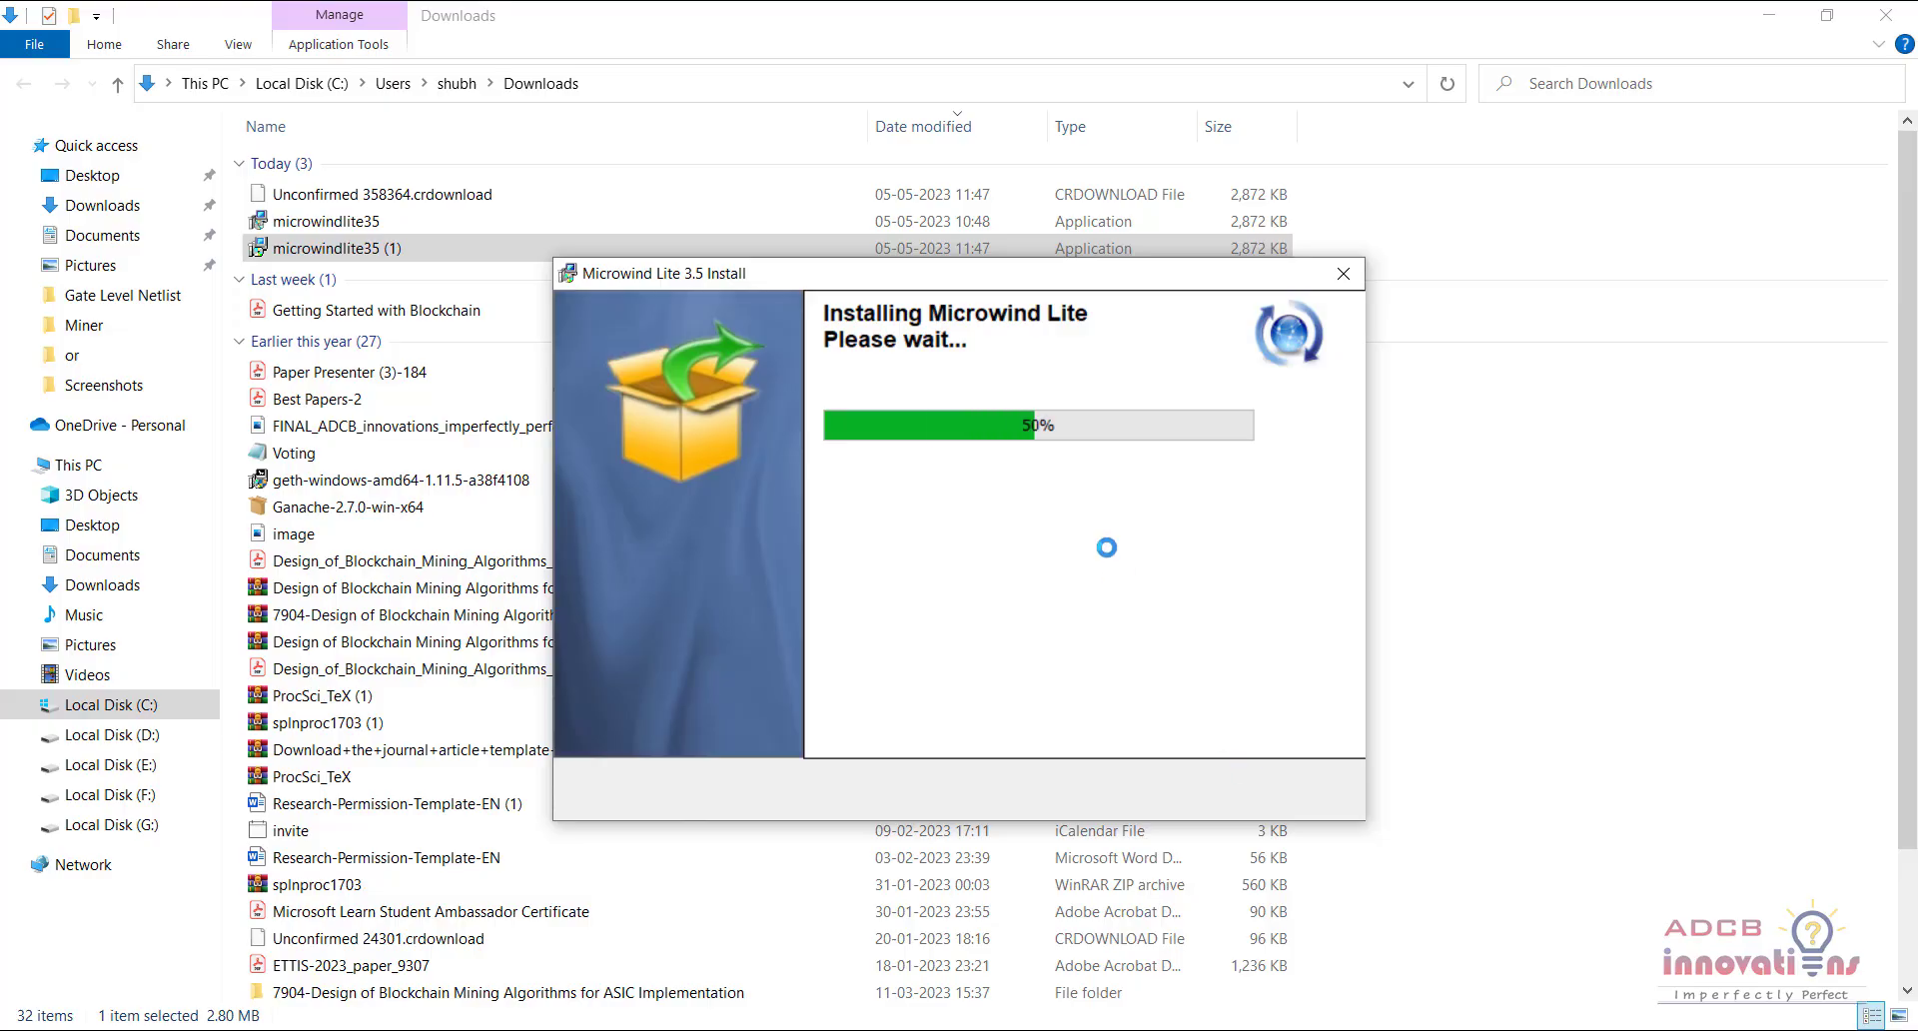
# Finish the installation without opening the program or the README
pyautogui.click(1778, 12)
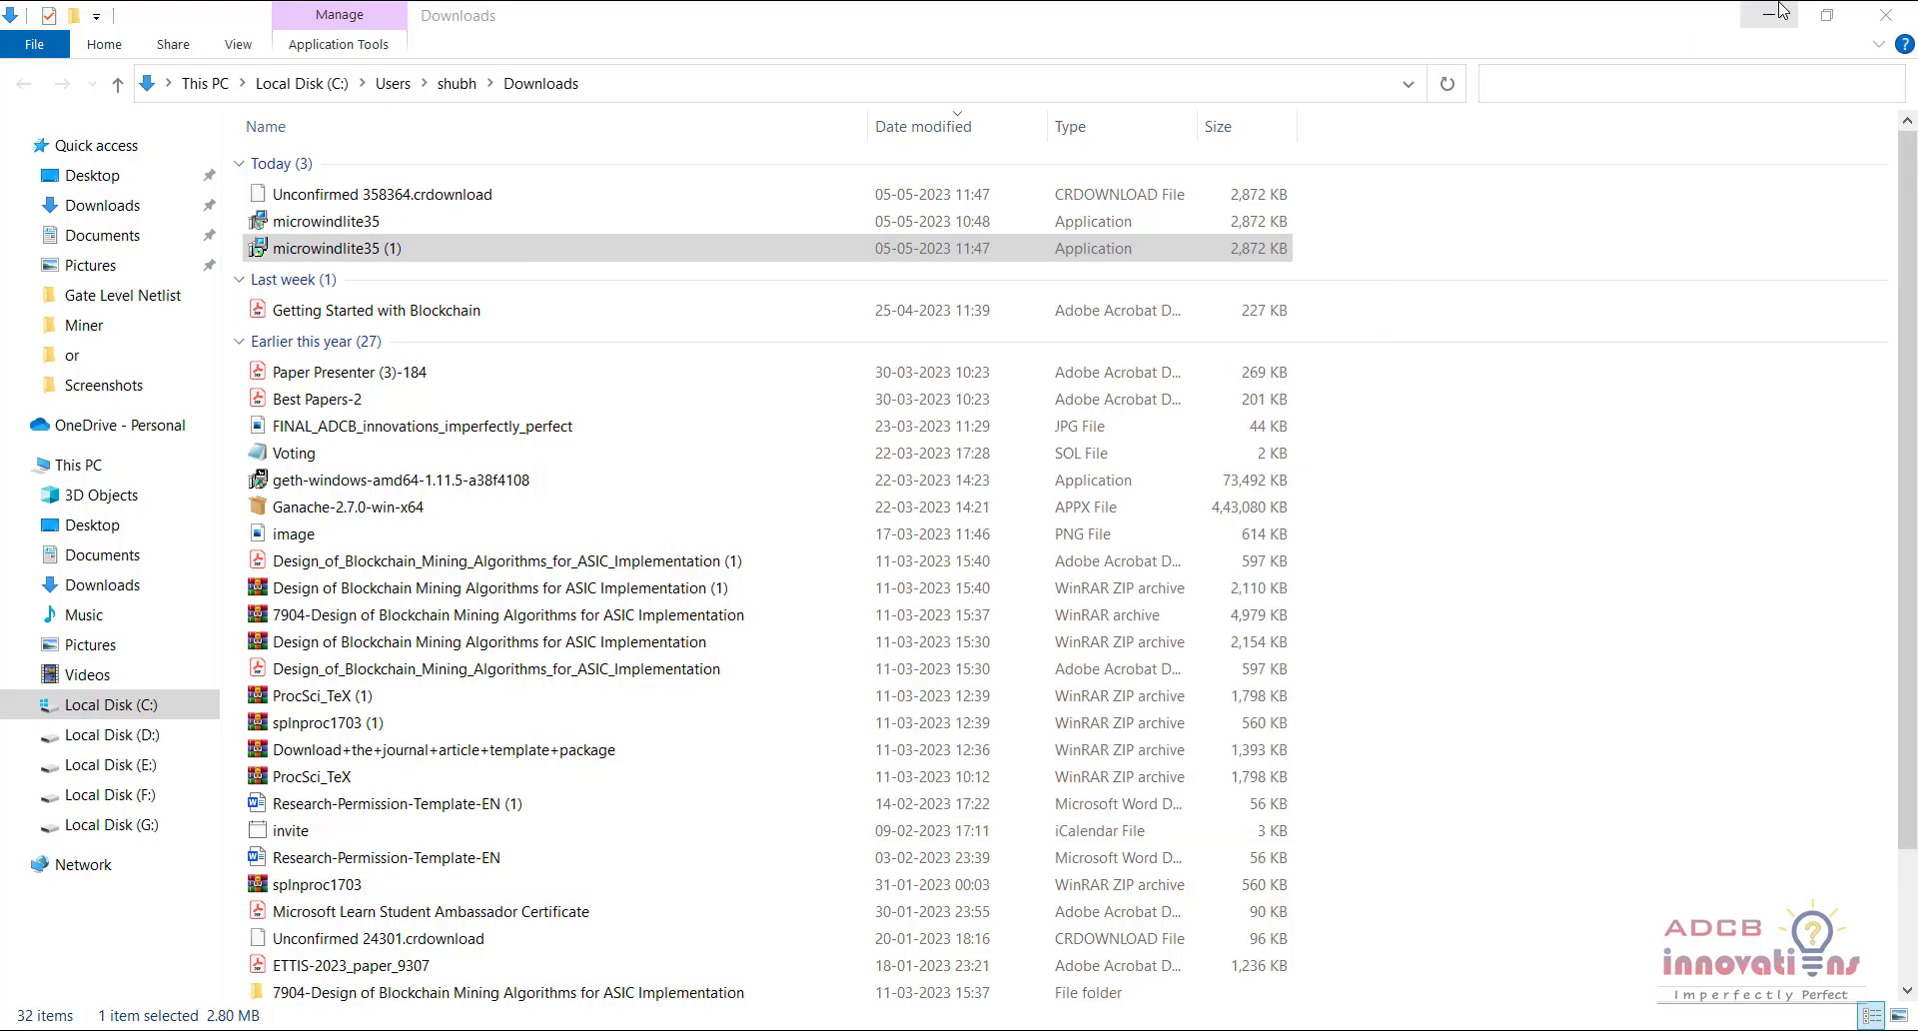
pyautogui.click(1777, 12)
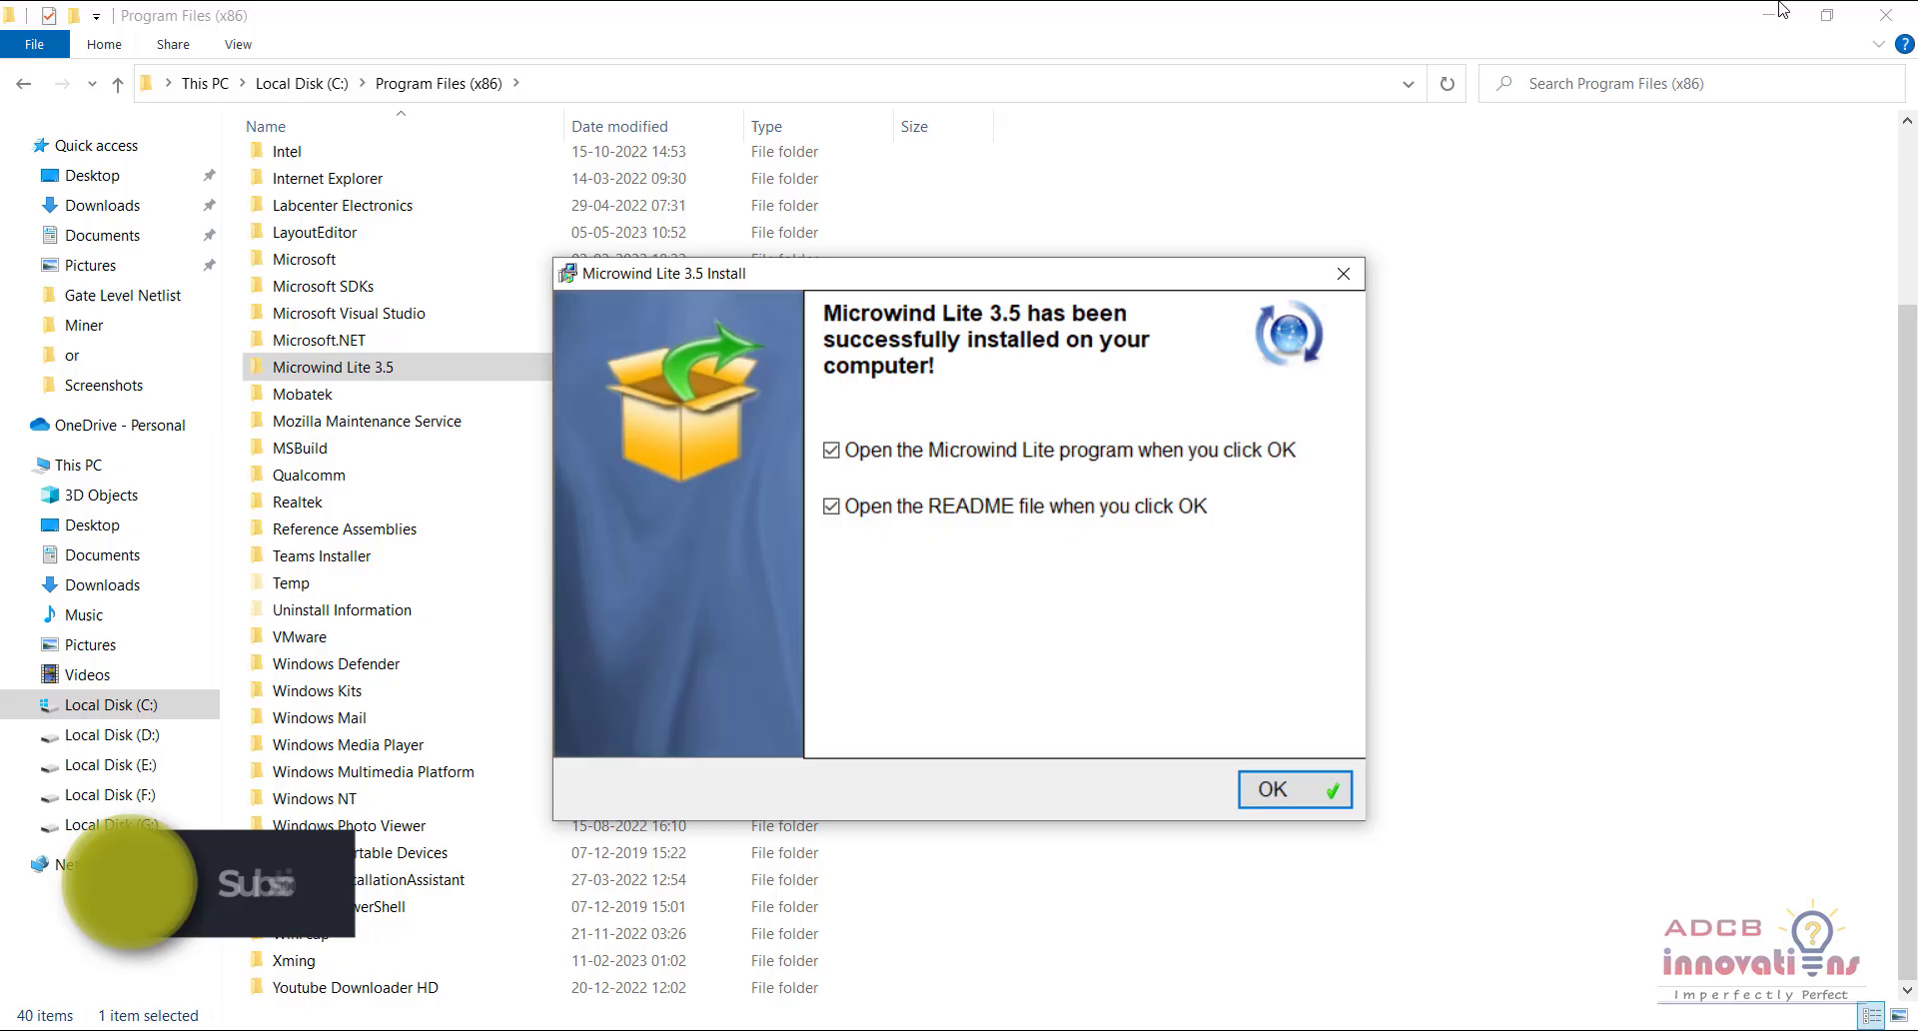
pyautogui.click(1003, 506)
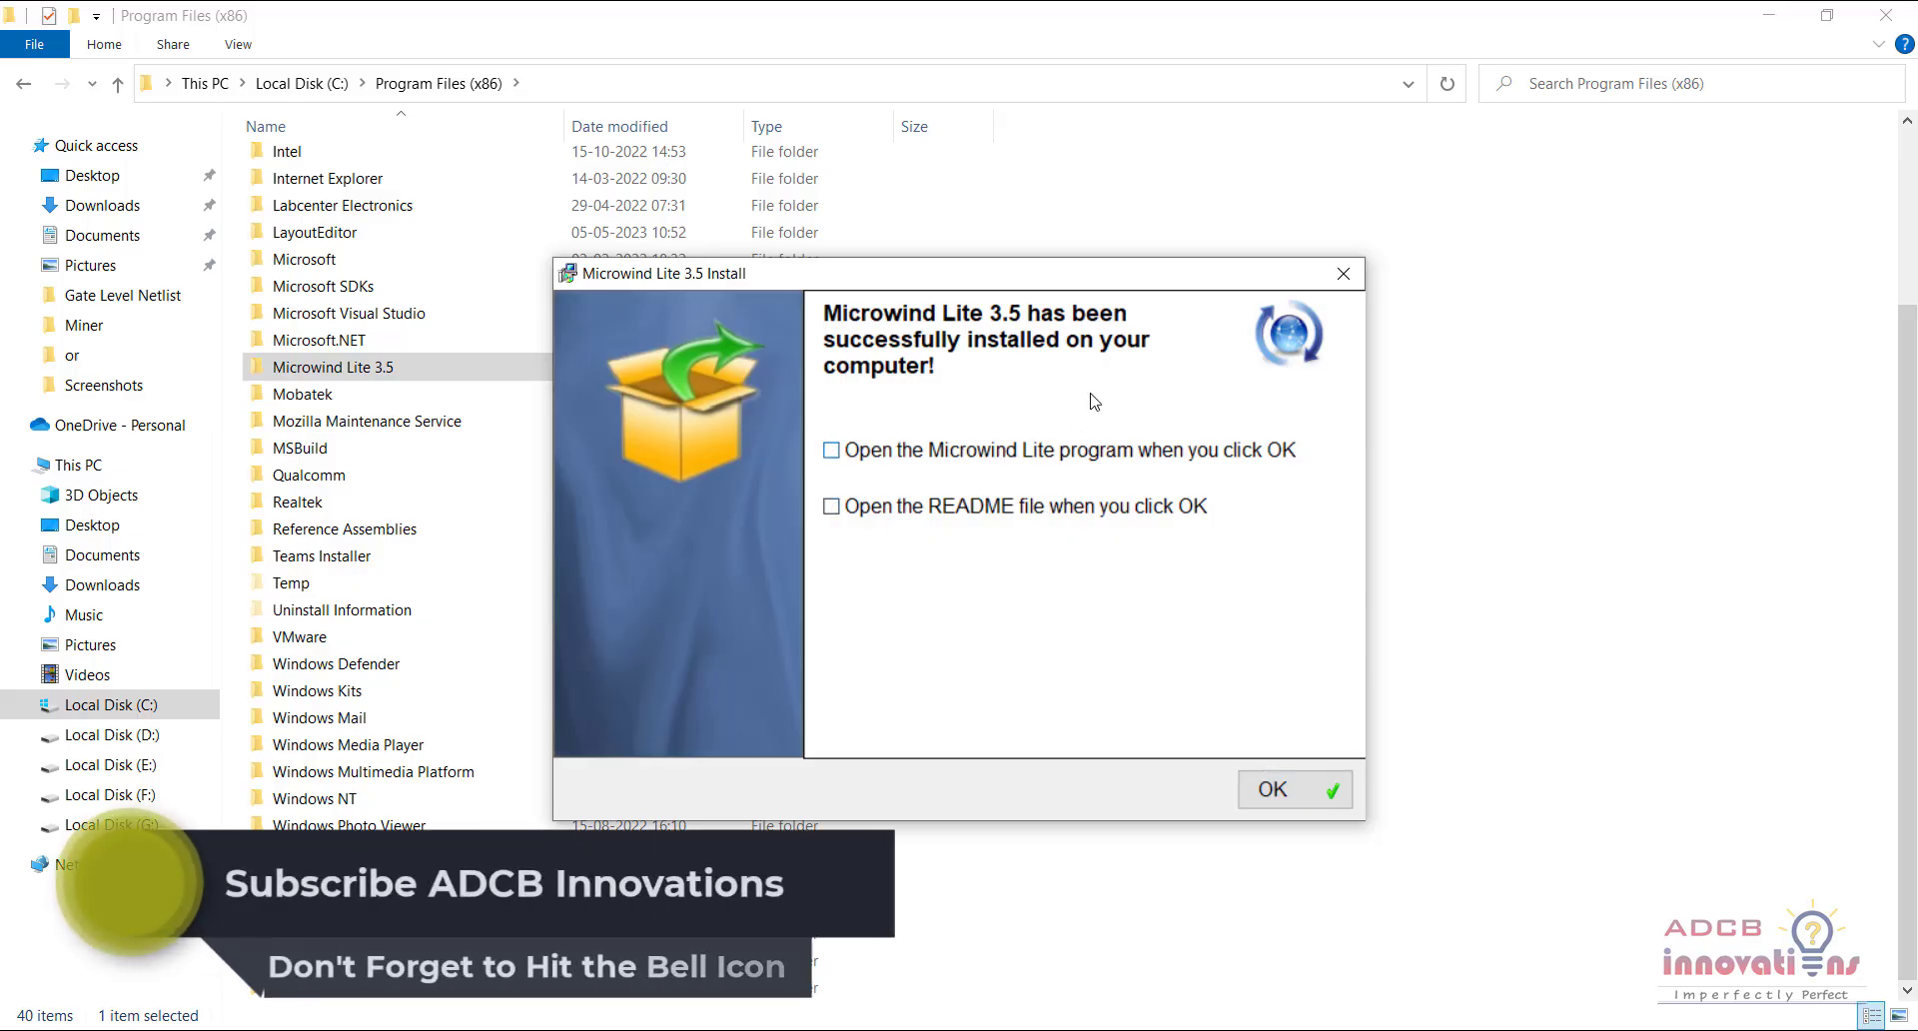
pyautogui.click(1289, 791)
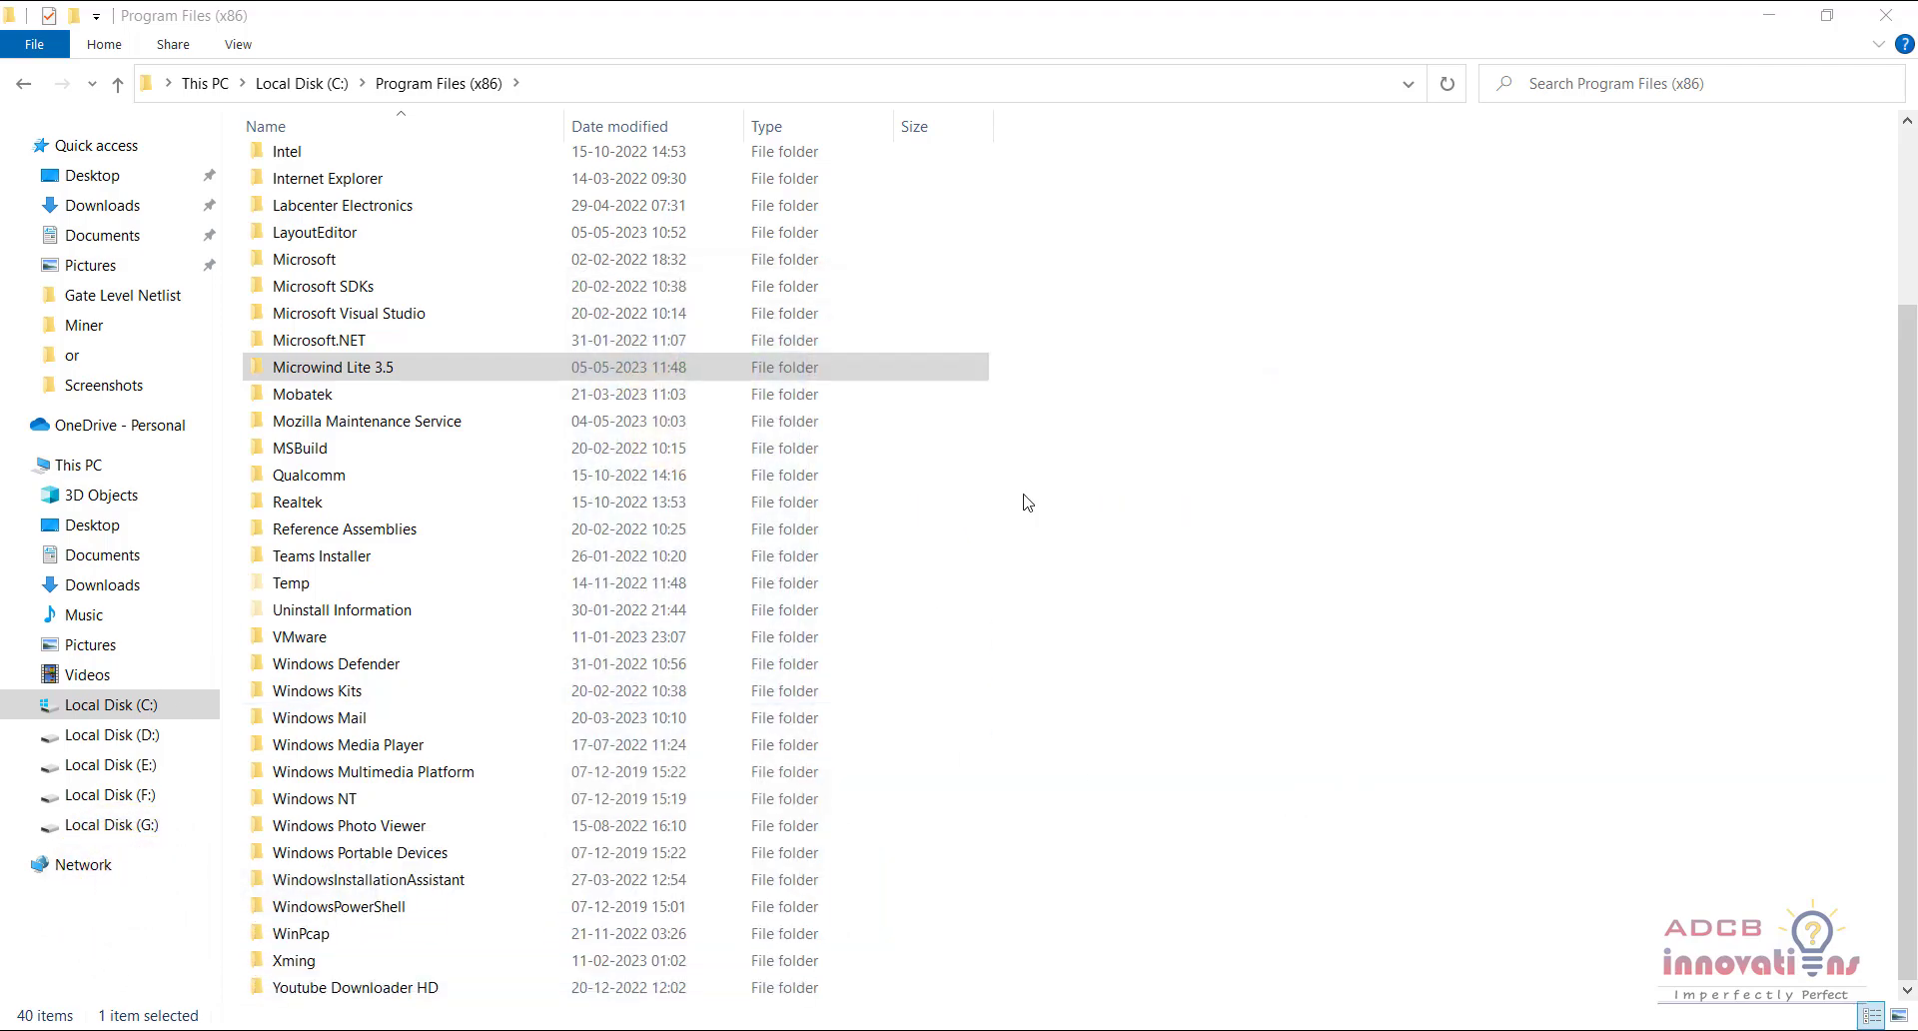
# Refresh Program Files (x86) and open the Microwind Lite 3.5 folder
pyautogui.rightClick(1139, 382)
pyautogui.click(1228, 558)
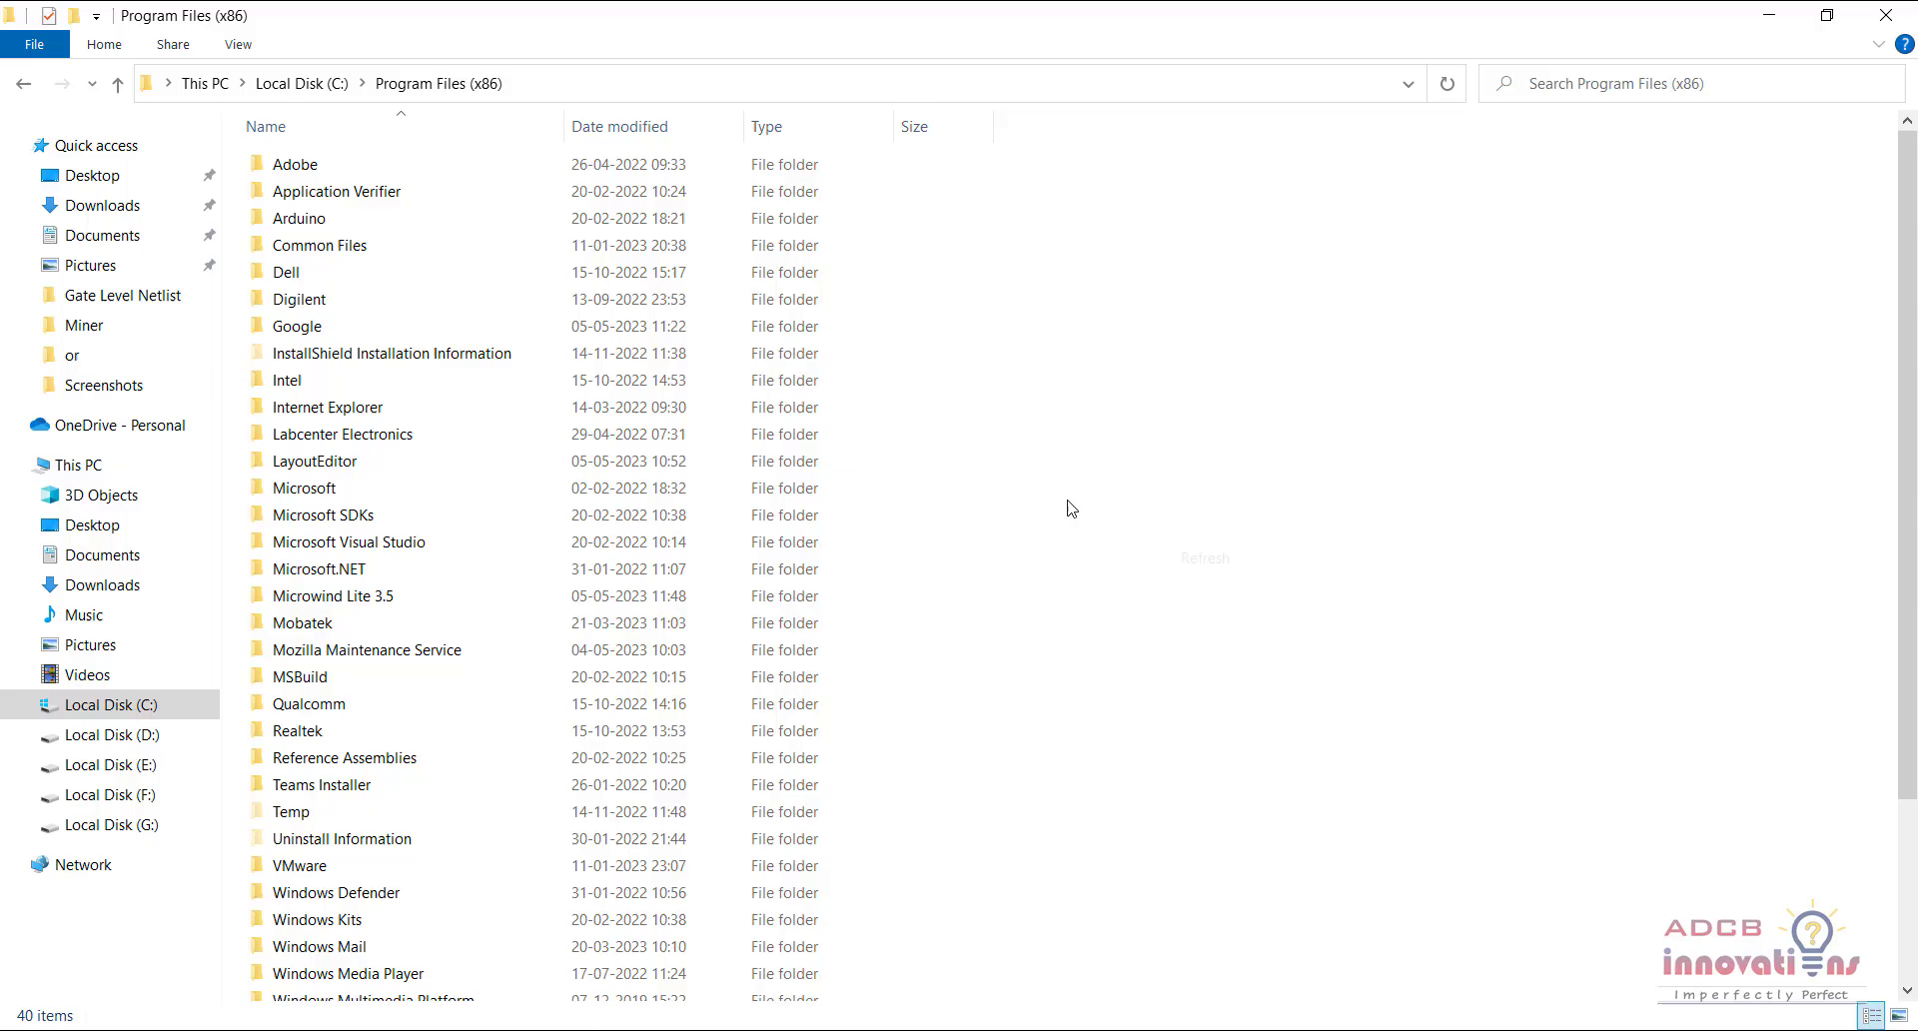
pyautogui.click(920, 352)
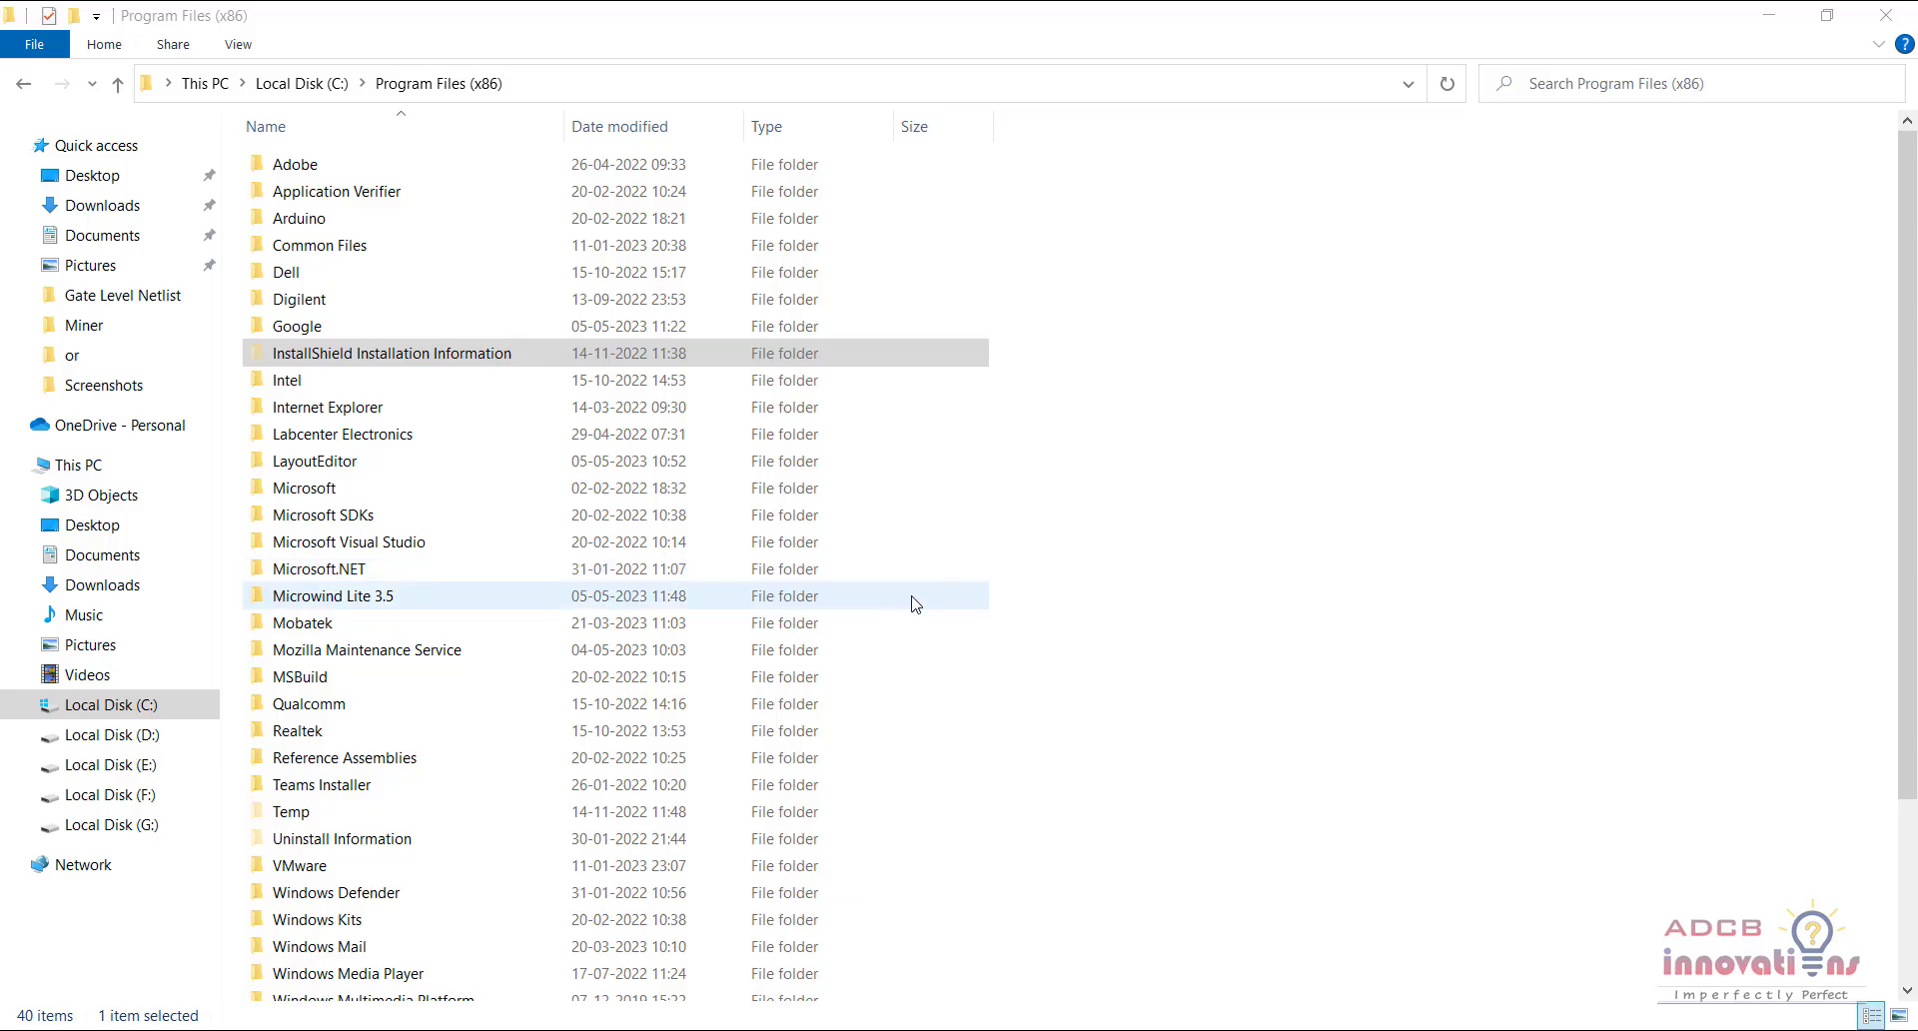
pyautogui.doubleClick(387, 602)
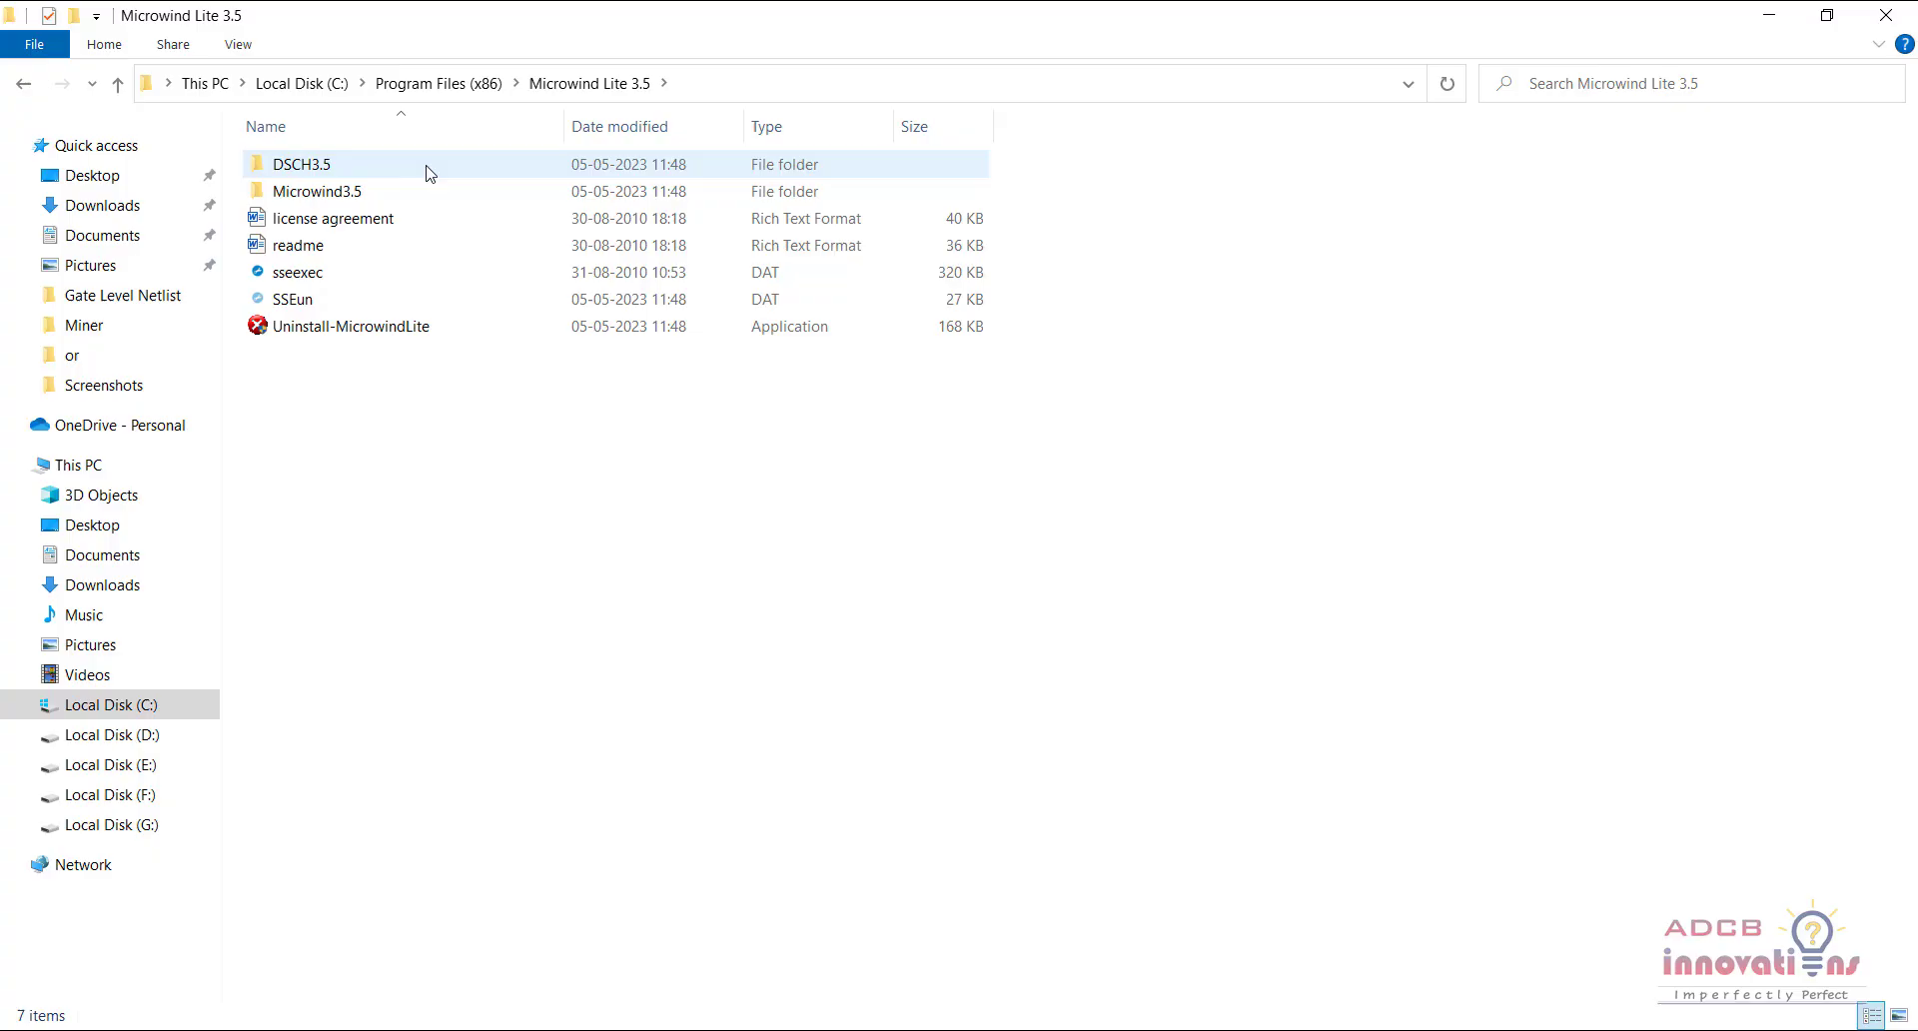
# Go into DSCH3.5 > system and launch Dsch35
pyautogui.doubleClick(342, 170)
pyautogui.hotkey('alt', 'Left')
pyautogui.doubleClick(342, 182)
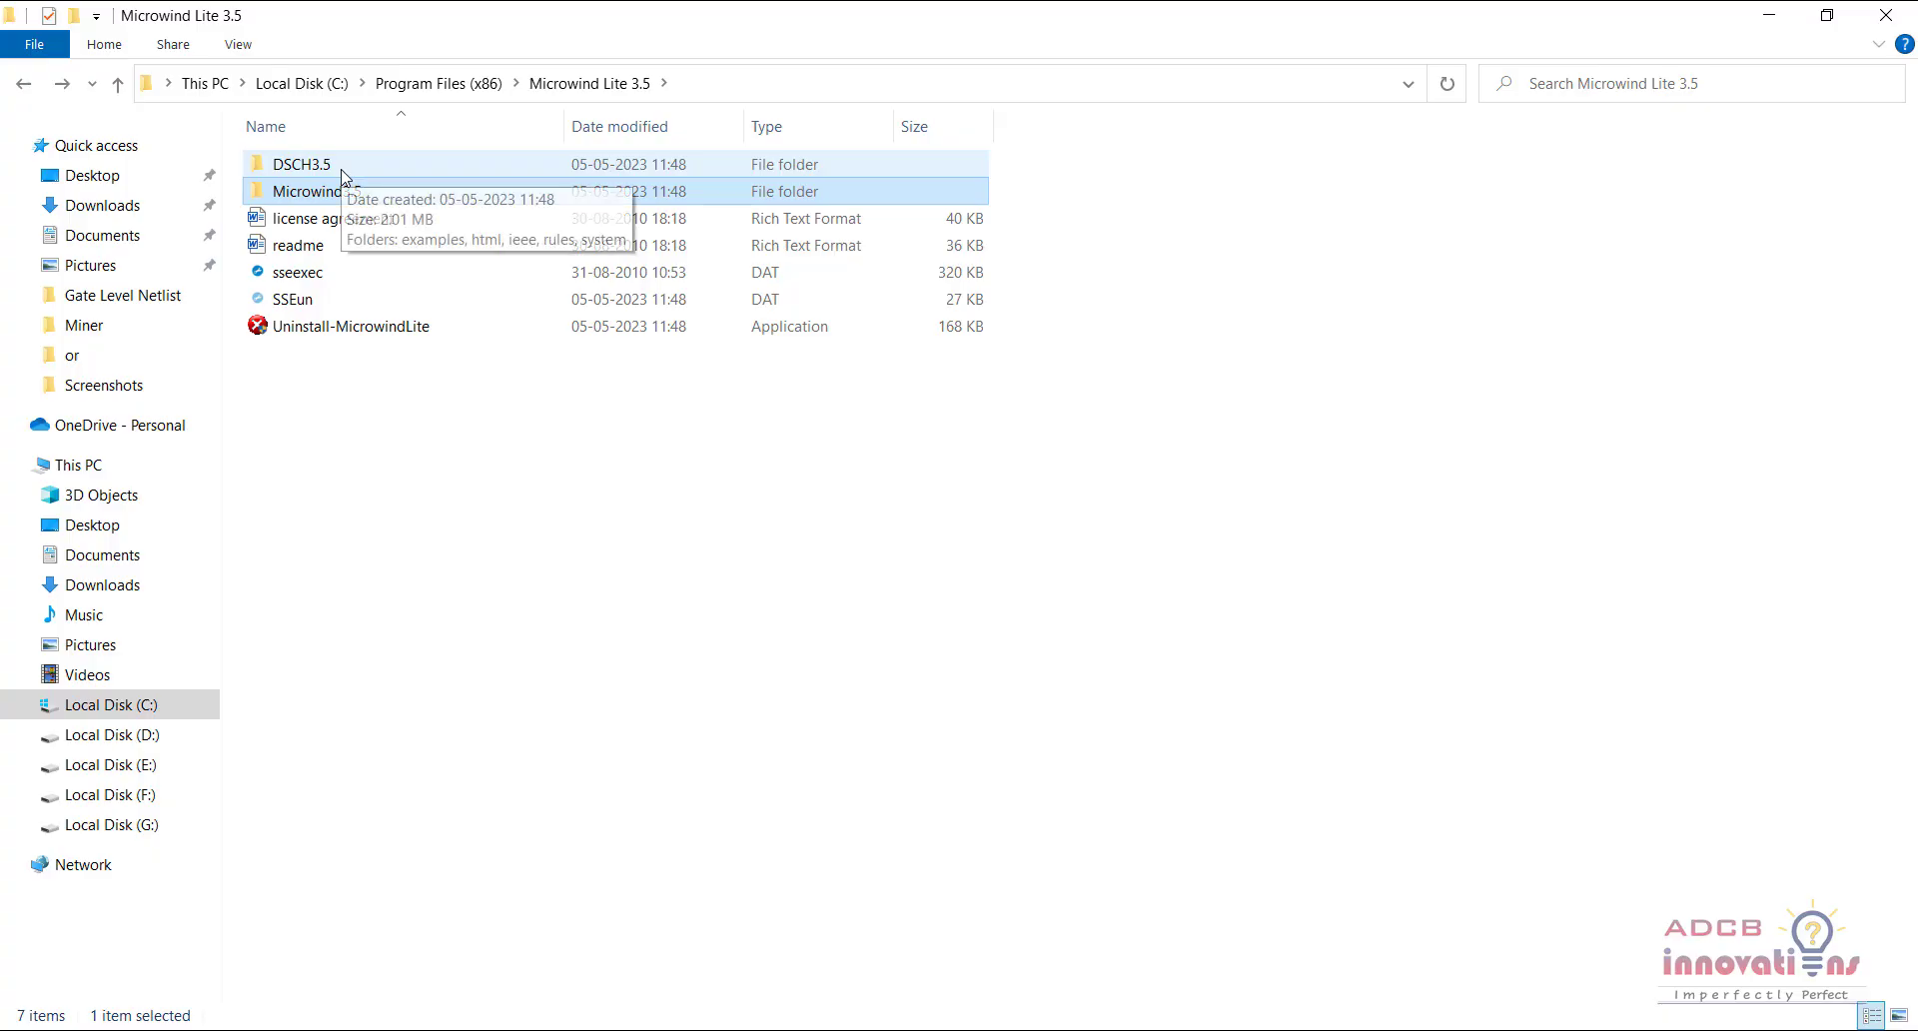
pyautogui.doubleClick(341, 170)
pyautogui.press('Down')
pyautogui.press('Down')
pyautogui.press('Down')
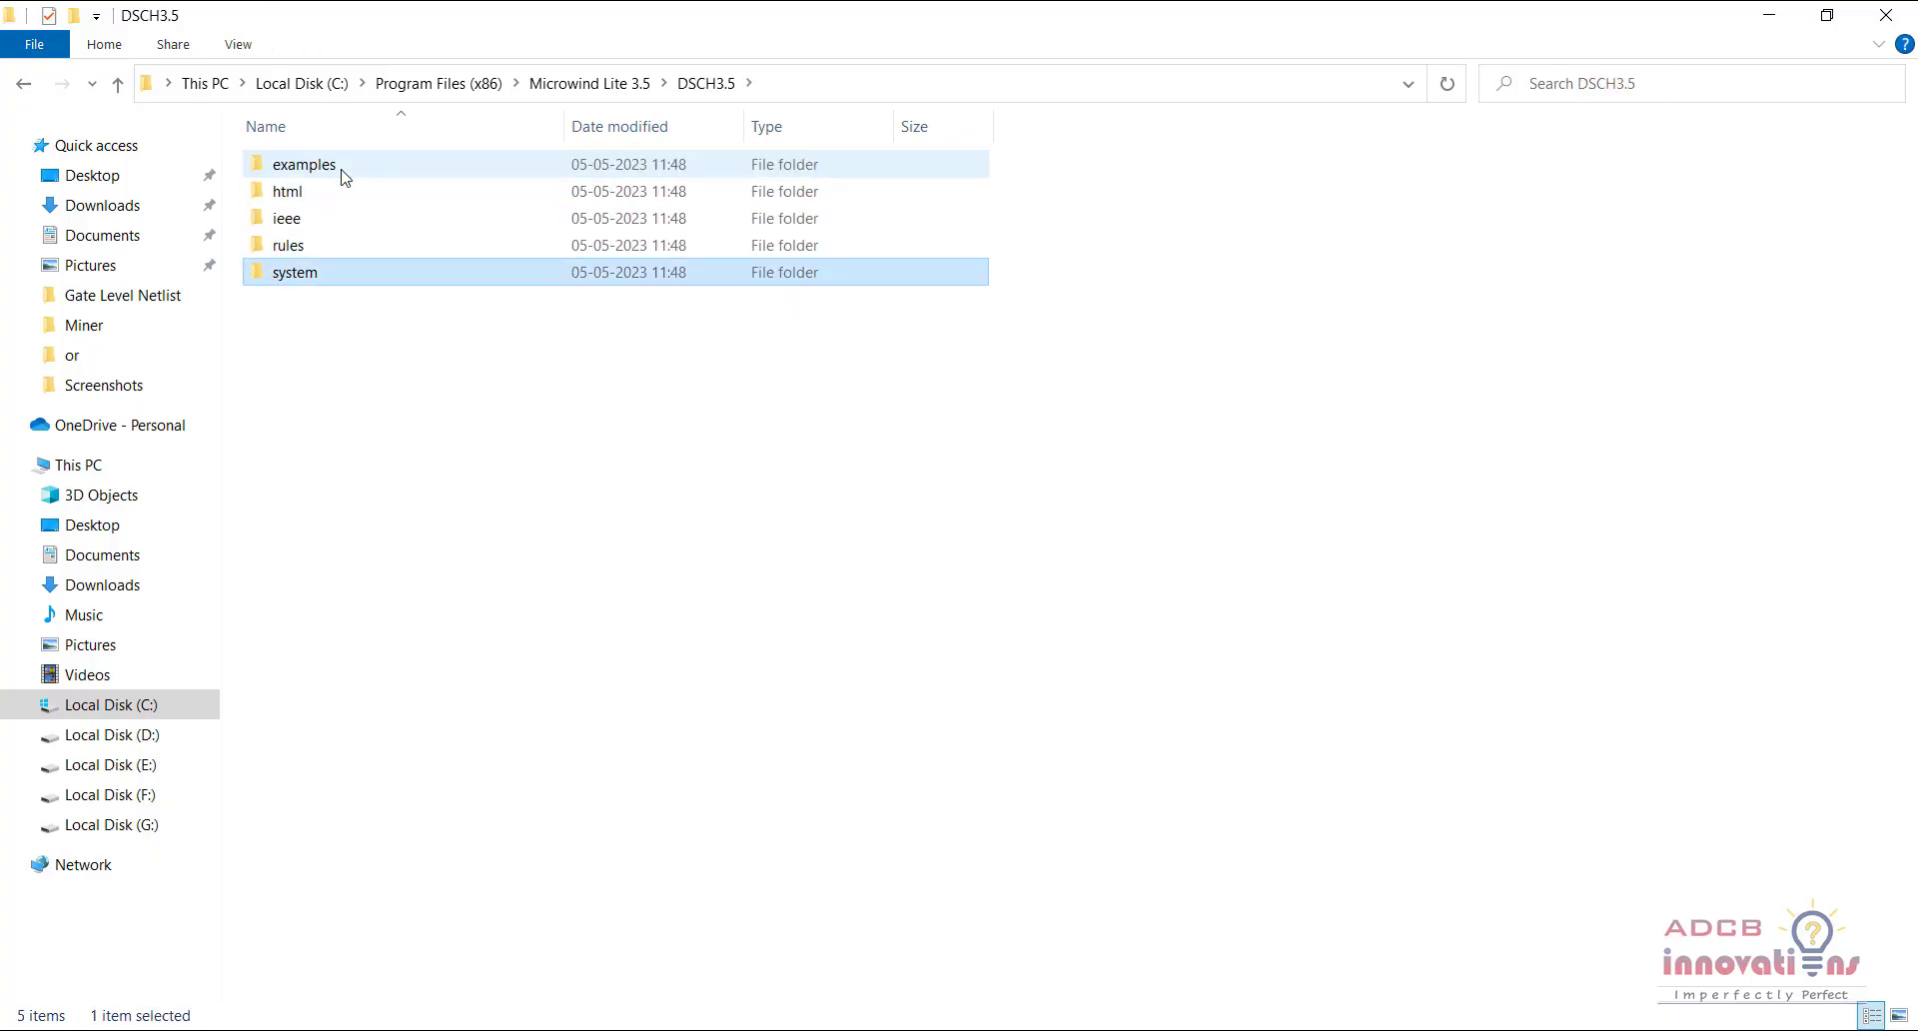
pyautogui.press('Return')
pyautogui.press('Down')
pyautogui.press('Return')
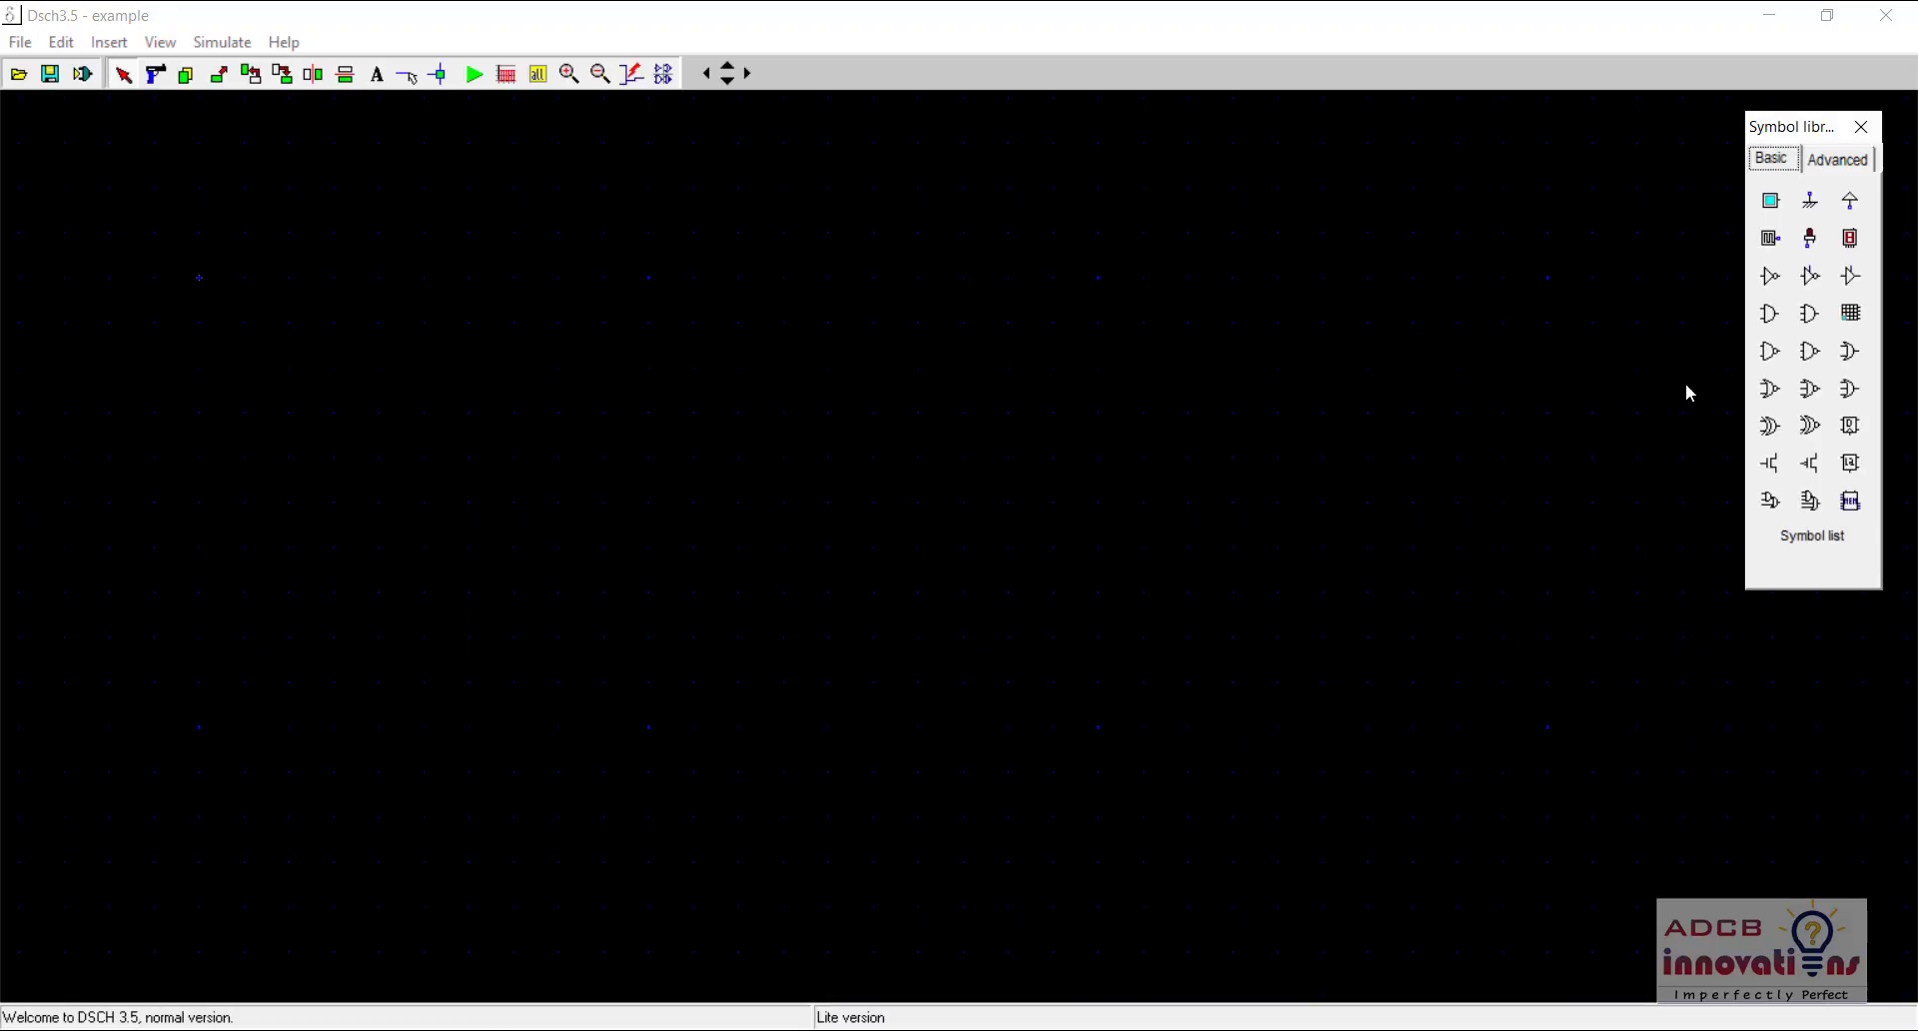
# Place a three-input NAND gate, an inverter after it and an in1 input button
pyautogui.click(1810, 350)
pyautogui.click(1007, 541)
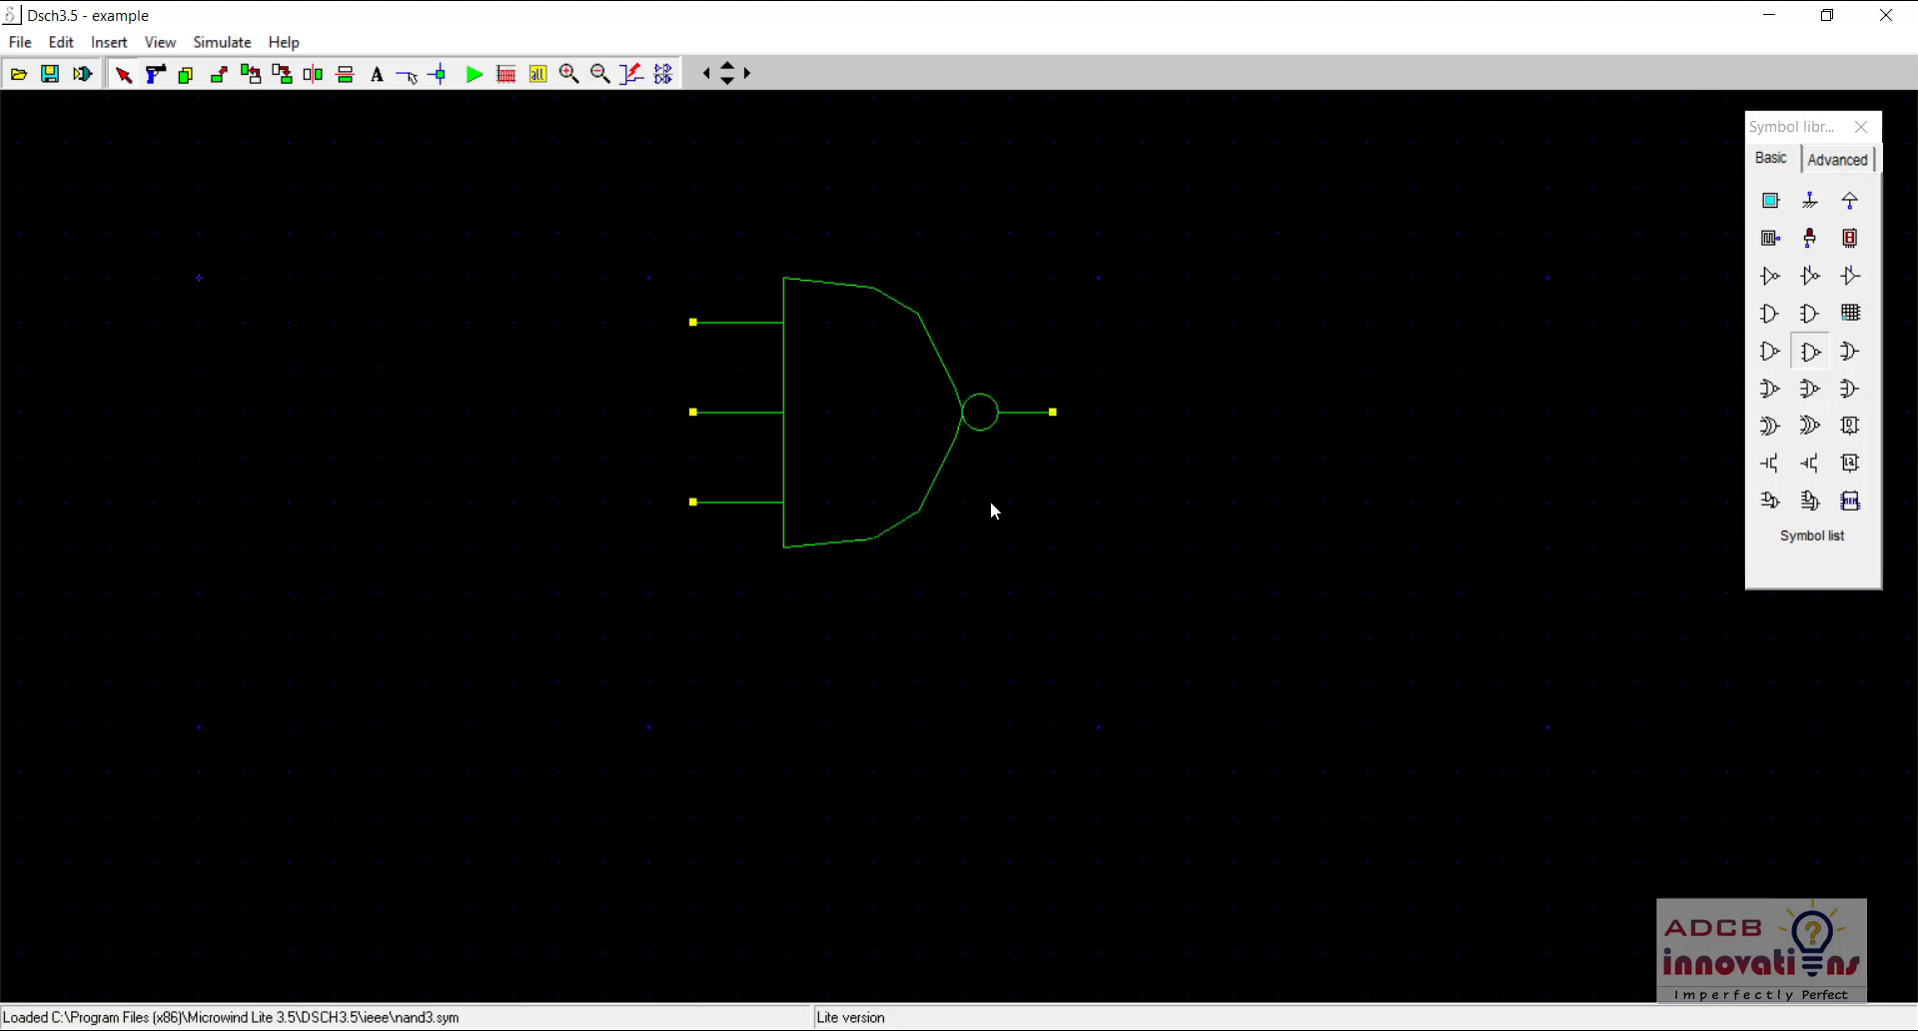
pyautogui.click(1770, 276)
pyautogui.click(1305, 436)
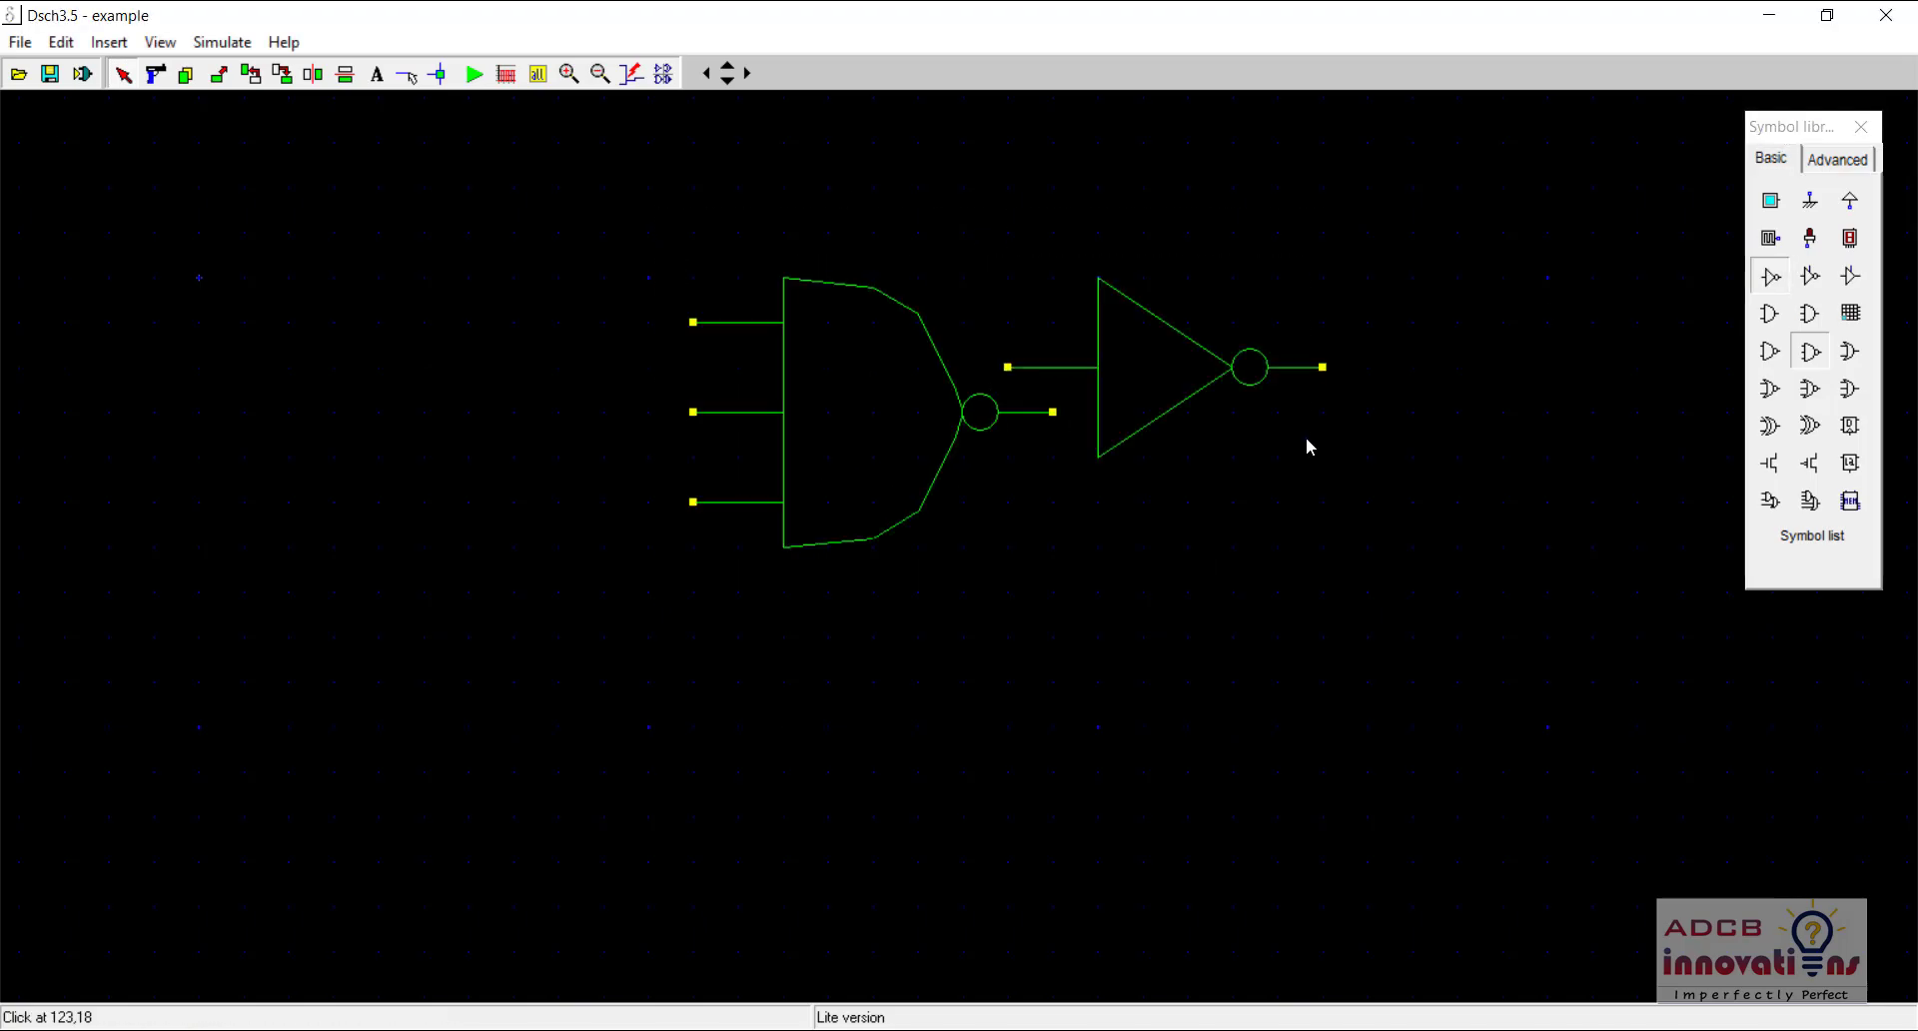
pyautogui.click(1771, 200)
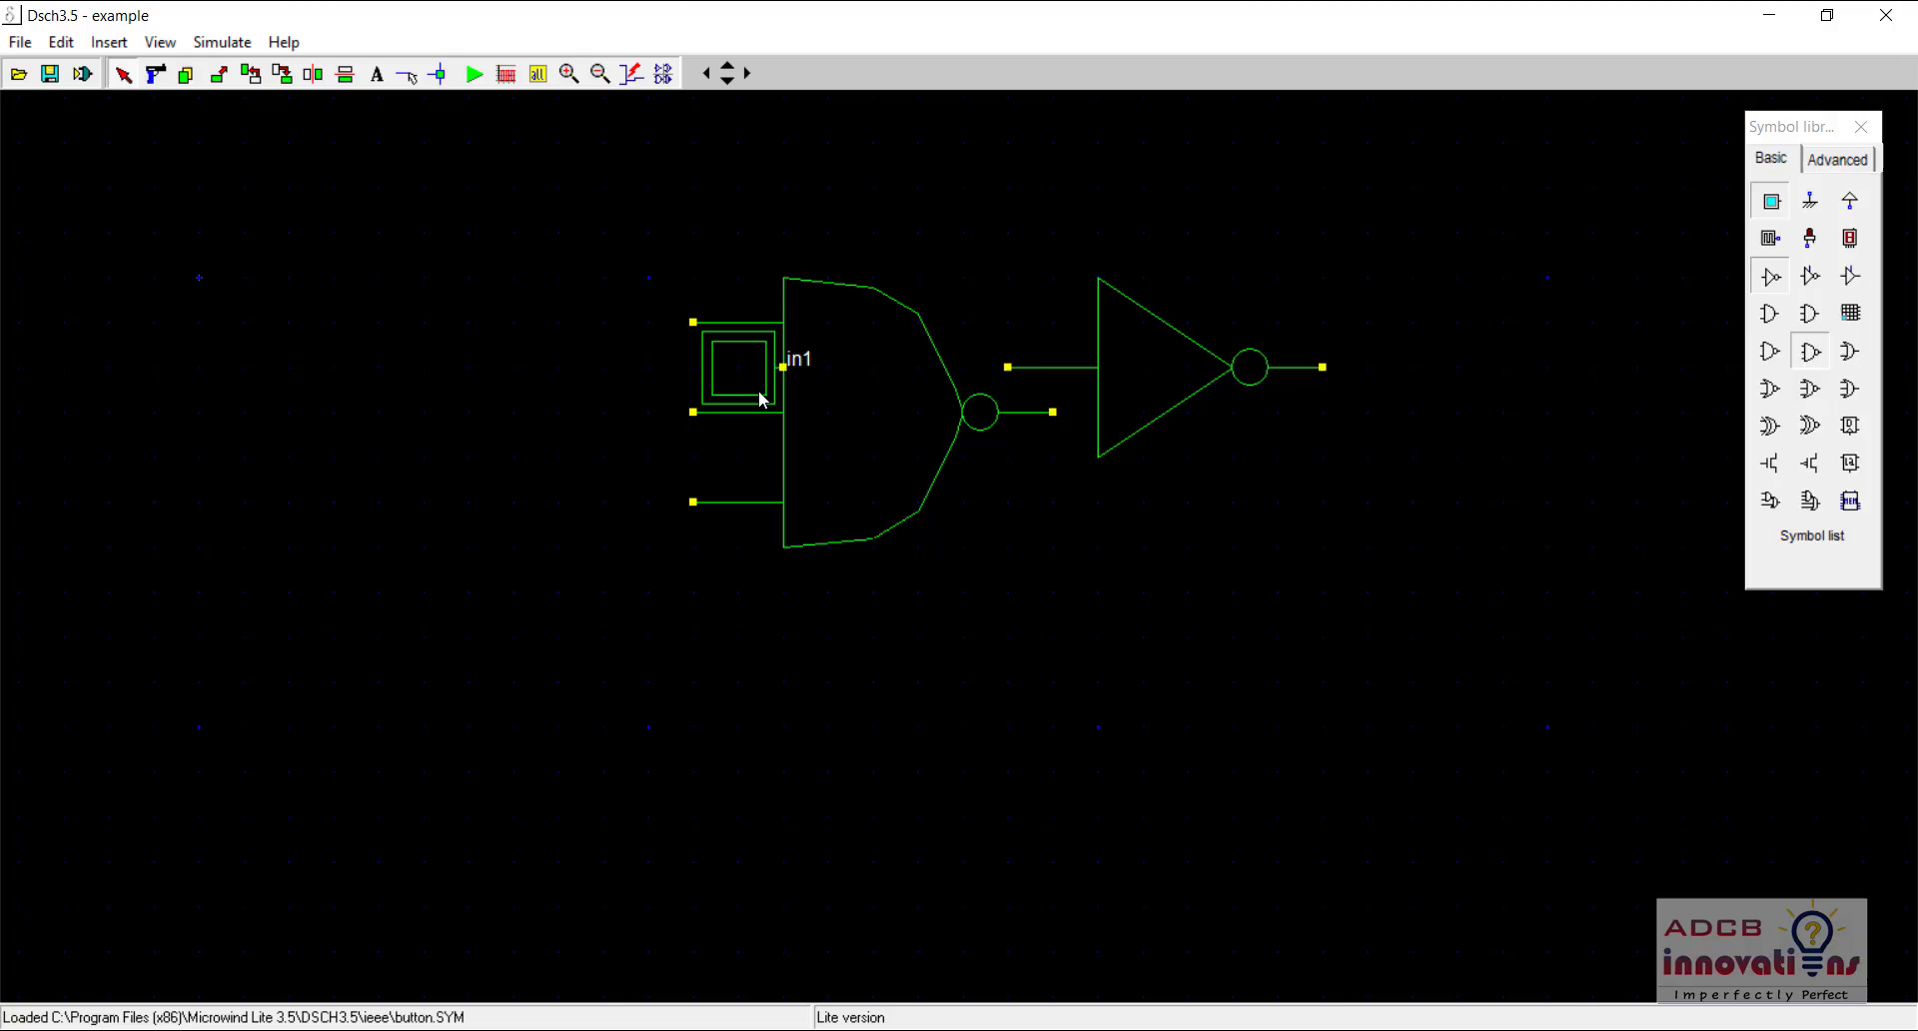
pyautogui.click(655, 347)
# Run and stop the simulation, then quit DSCH without saving
pyautogui.click(474, 75)
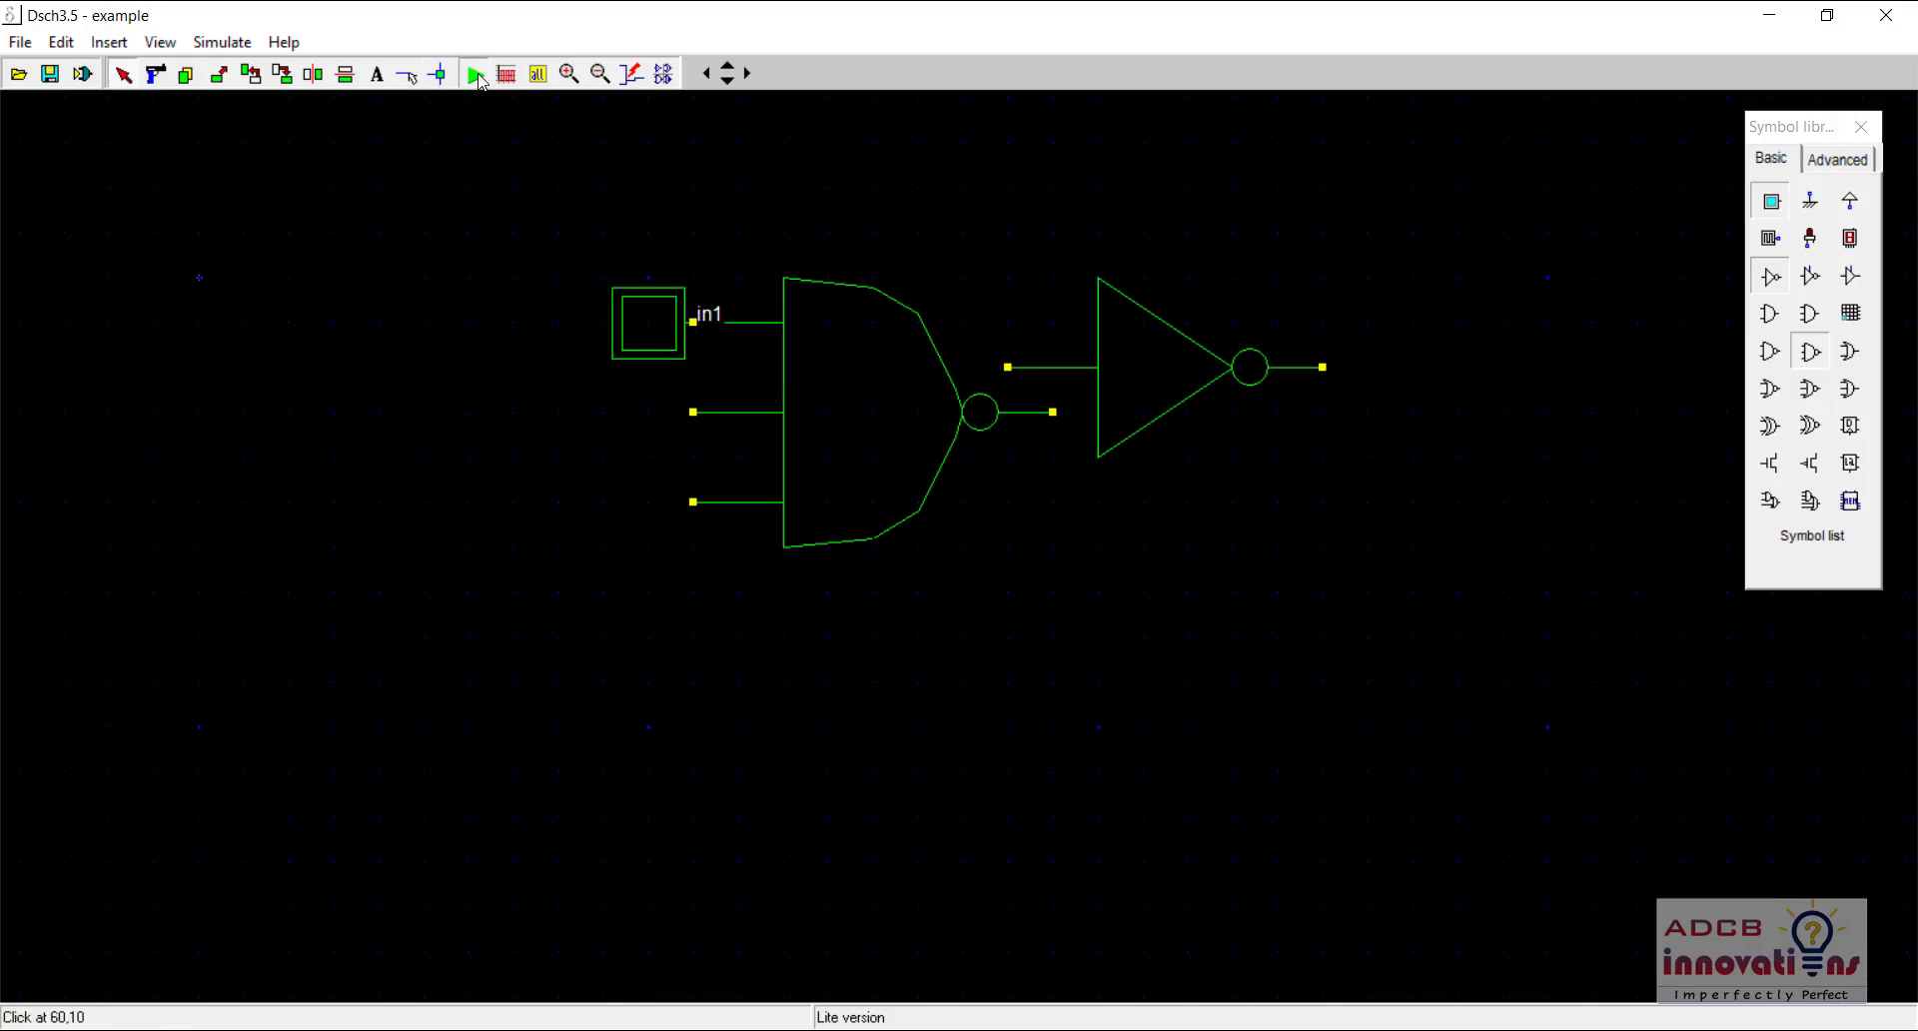
pyautogui.click(476, 75)
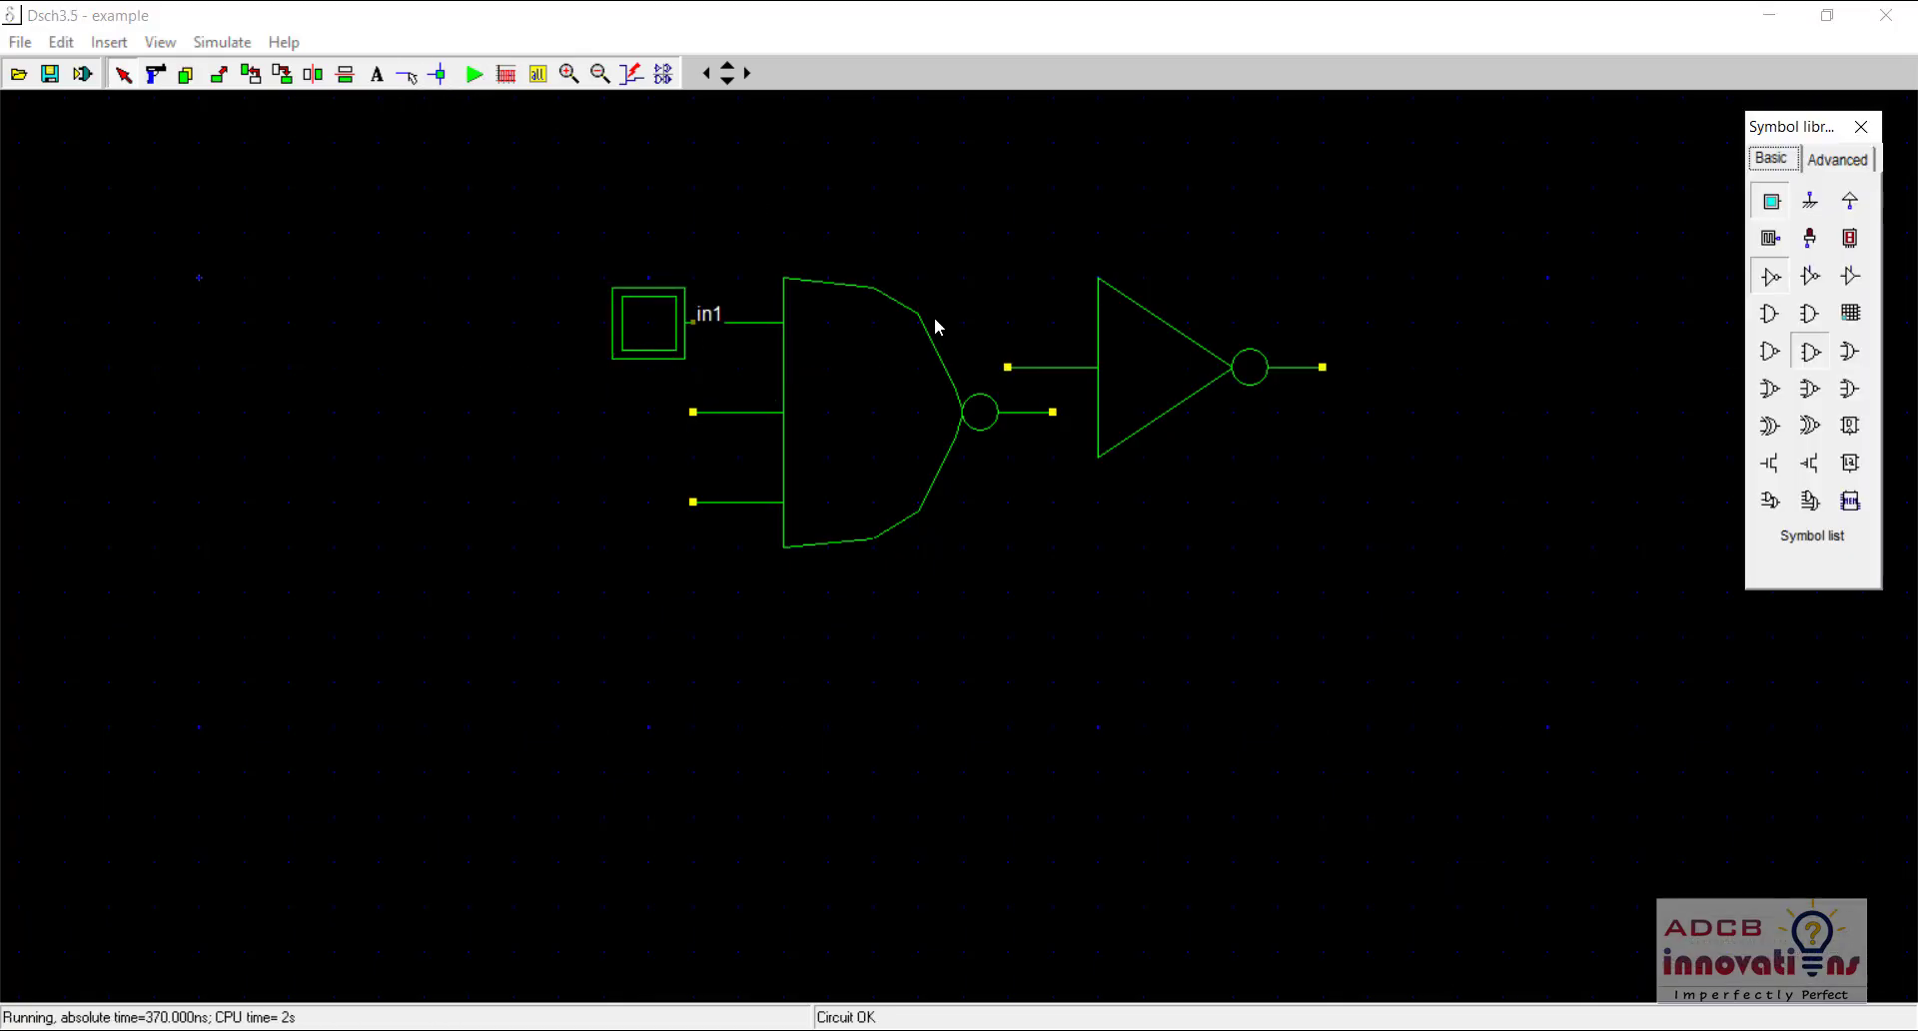
pyautogui.click(1885, 15)
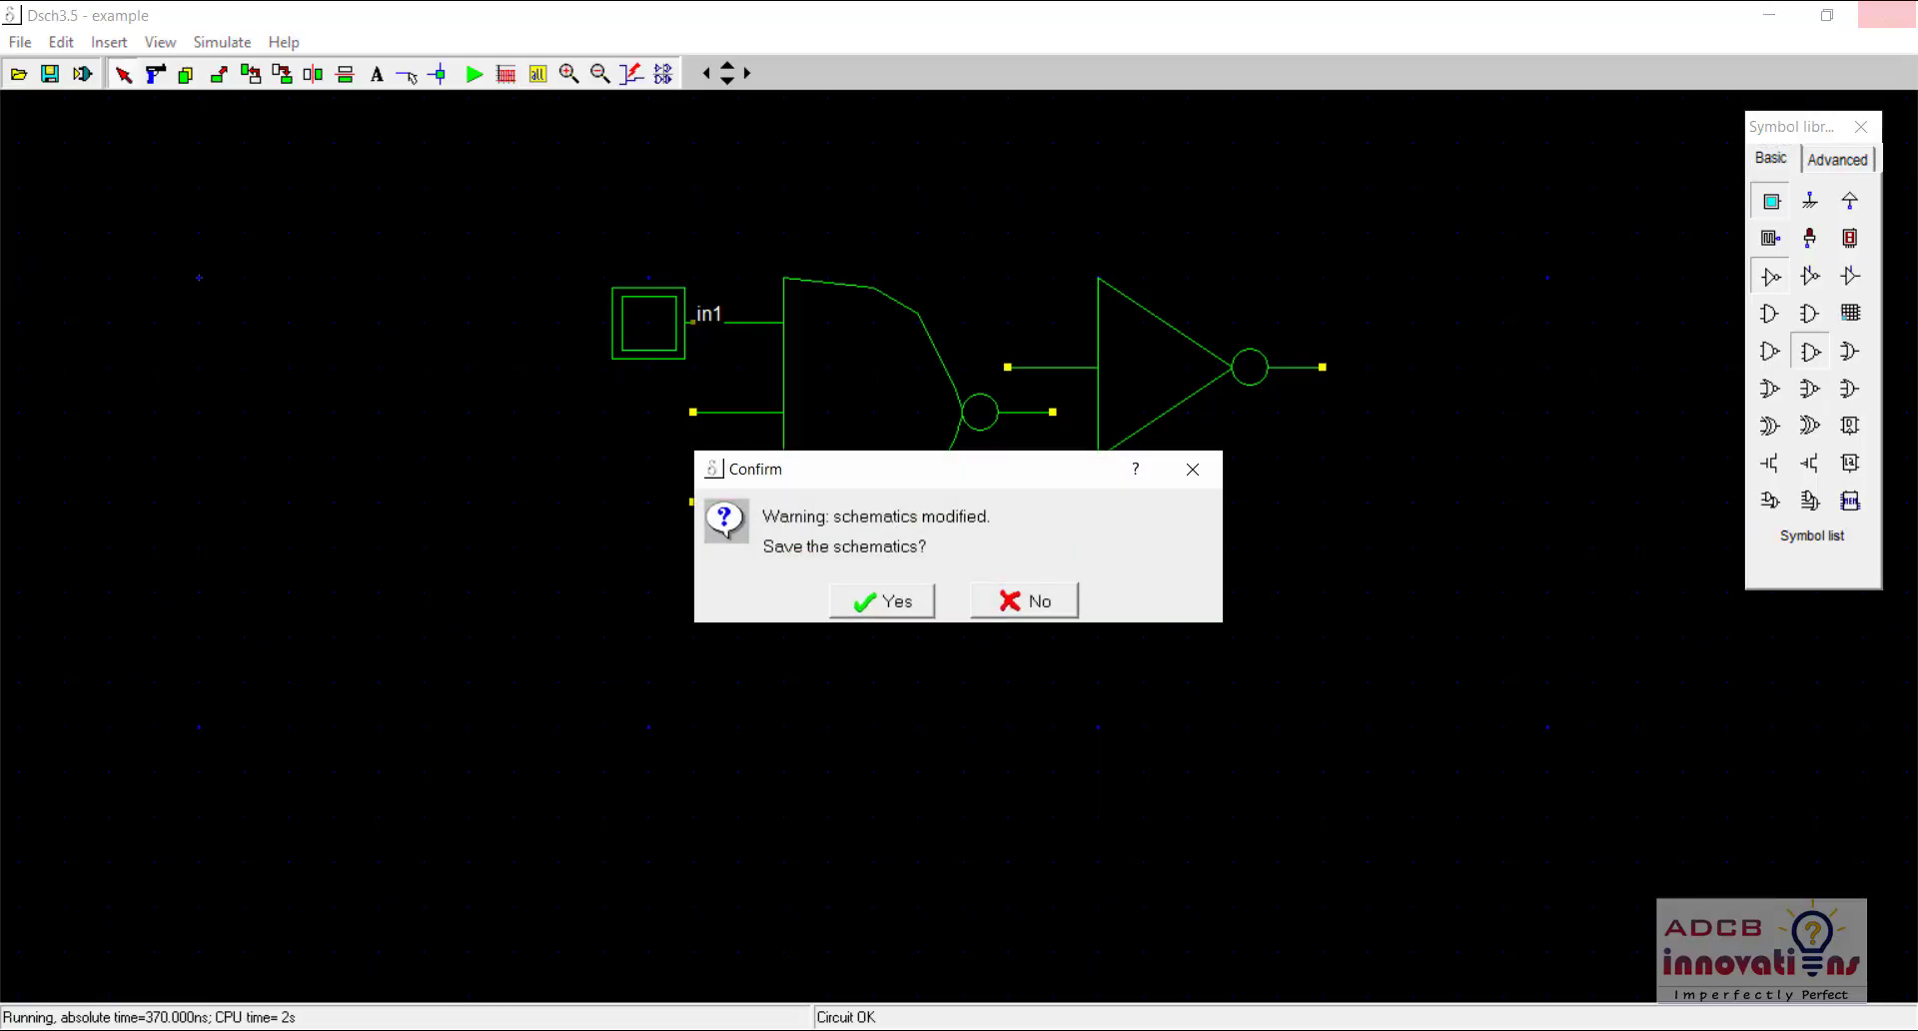
pyautogui.click(985, 598)
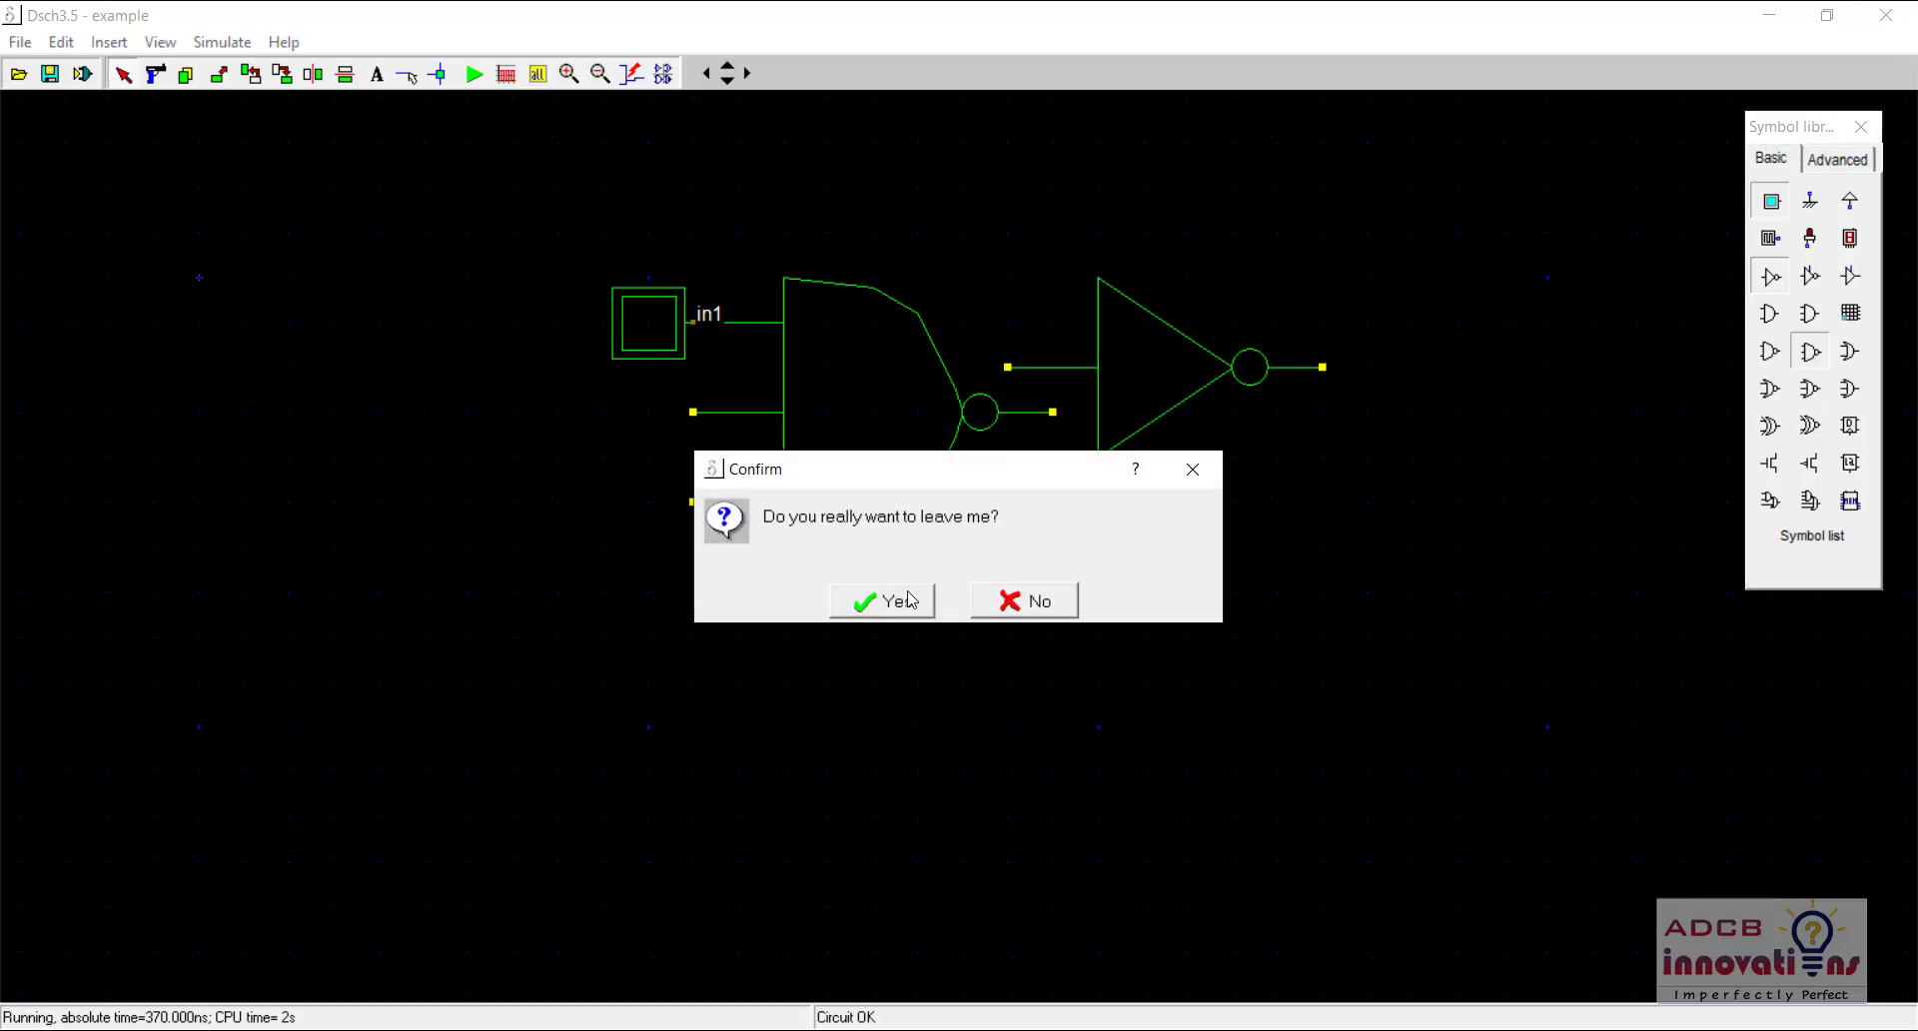
pyautogui.click(910, 599)
# Go back up to Microwind Lite 3.5, into Microwind3.5 > system, and launch Microwind35
pyautogui.press('BackSpace')
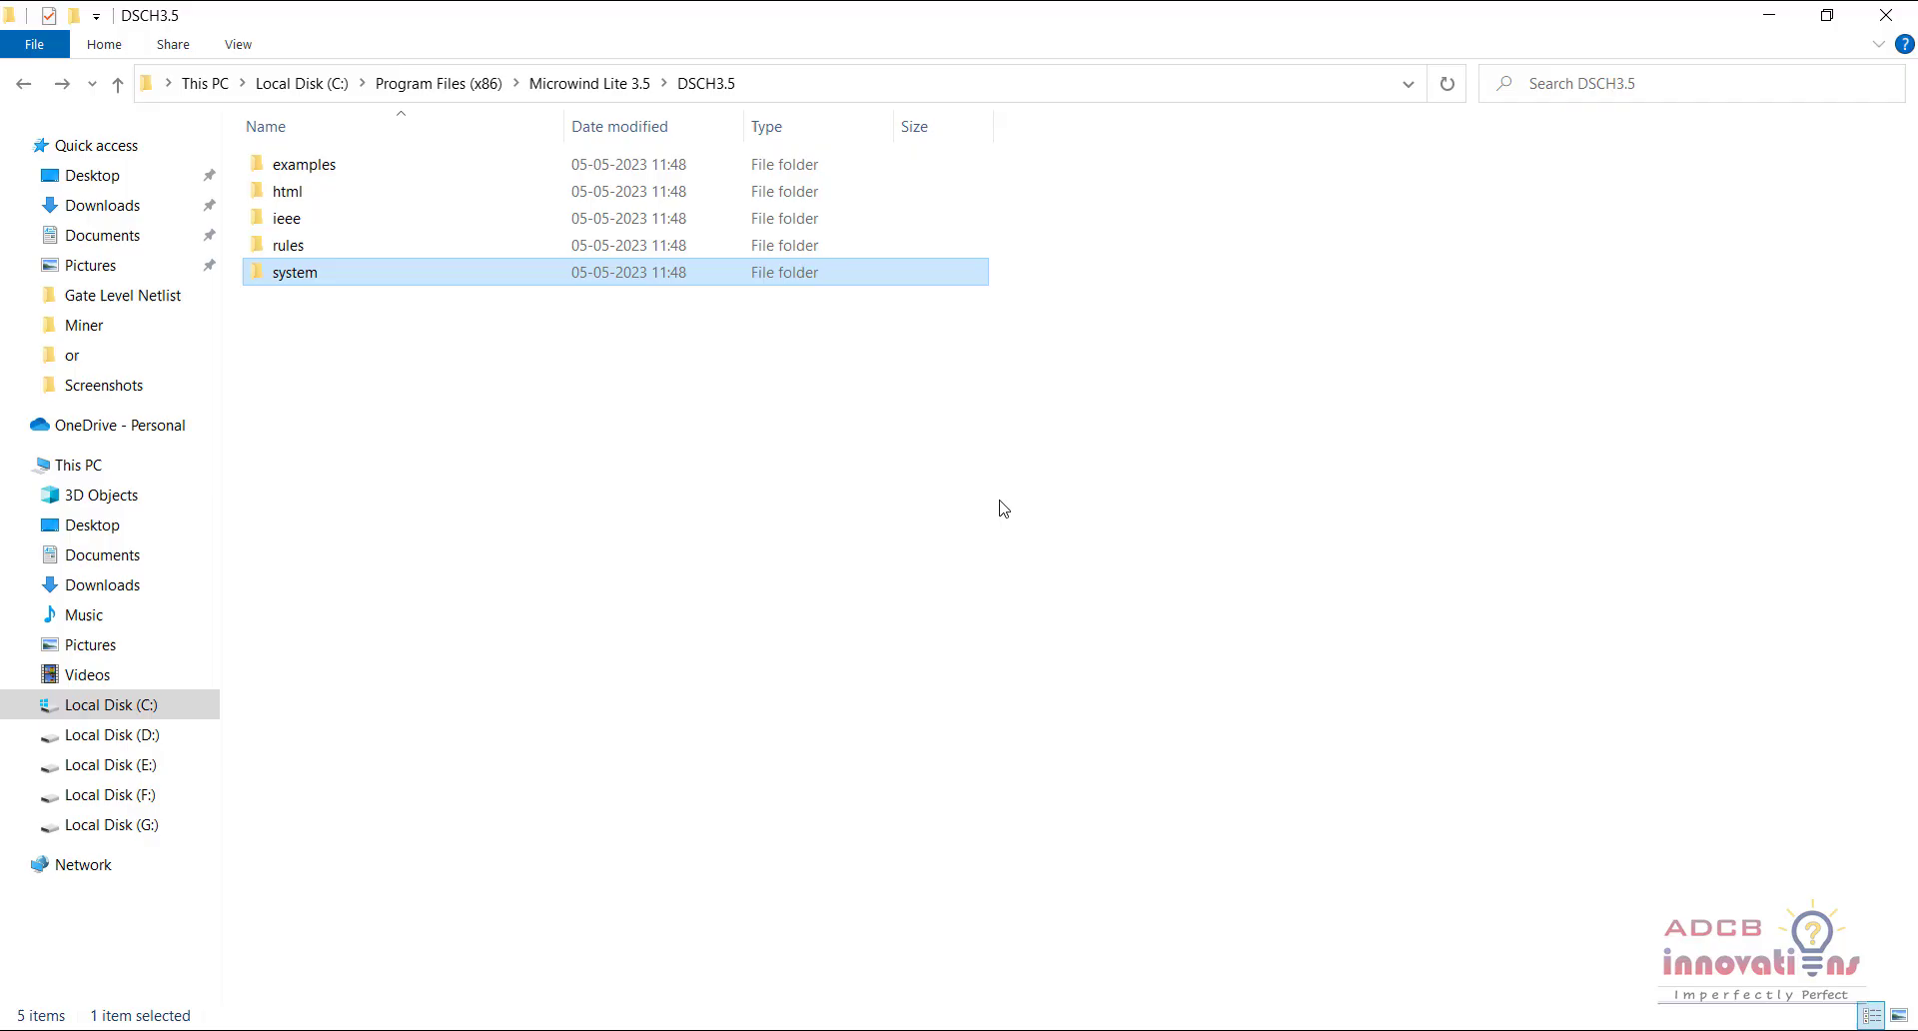
pyautogui.press('BackSpace')
pyautogui.press('Down')
pyautogui.press('Return')
pyautogui.press('Down')
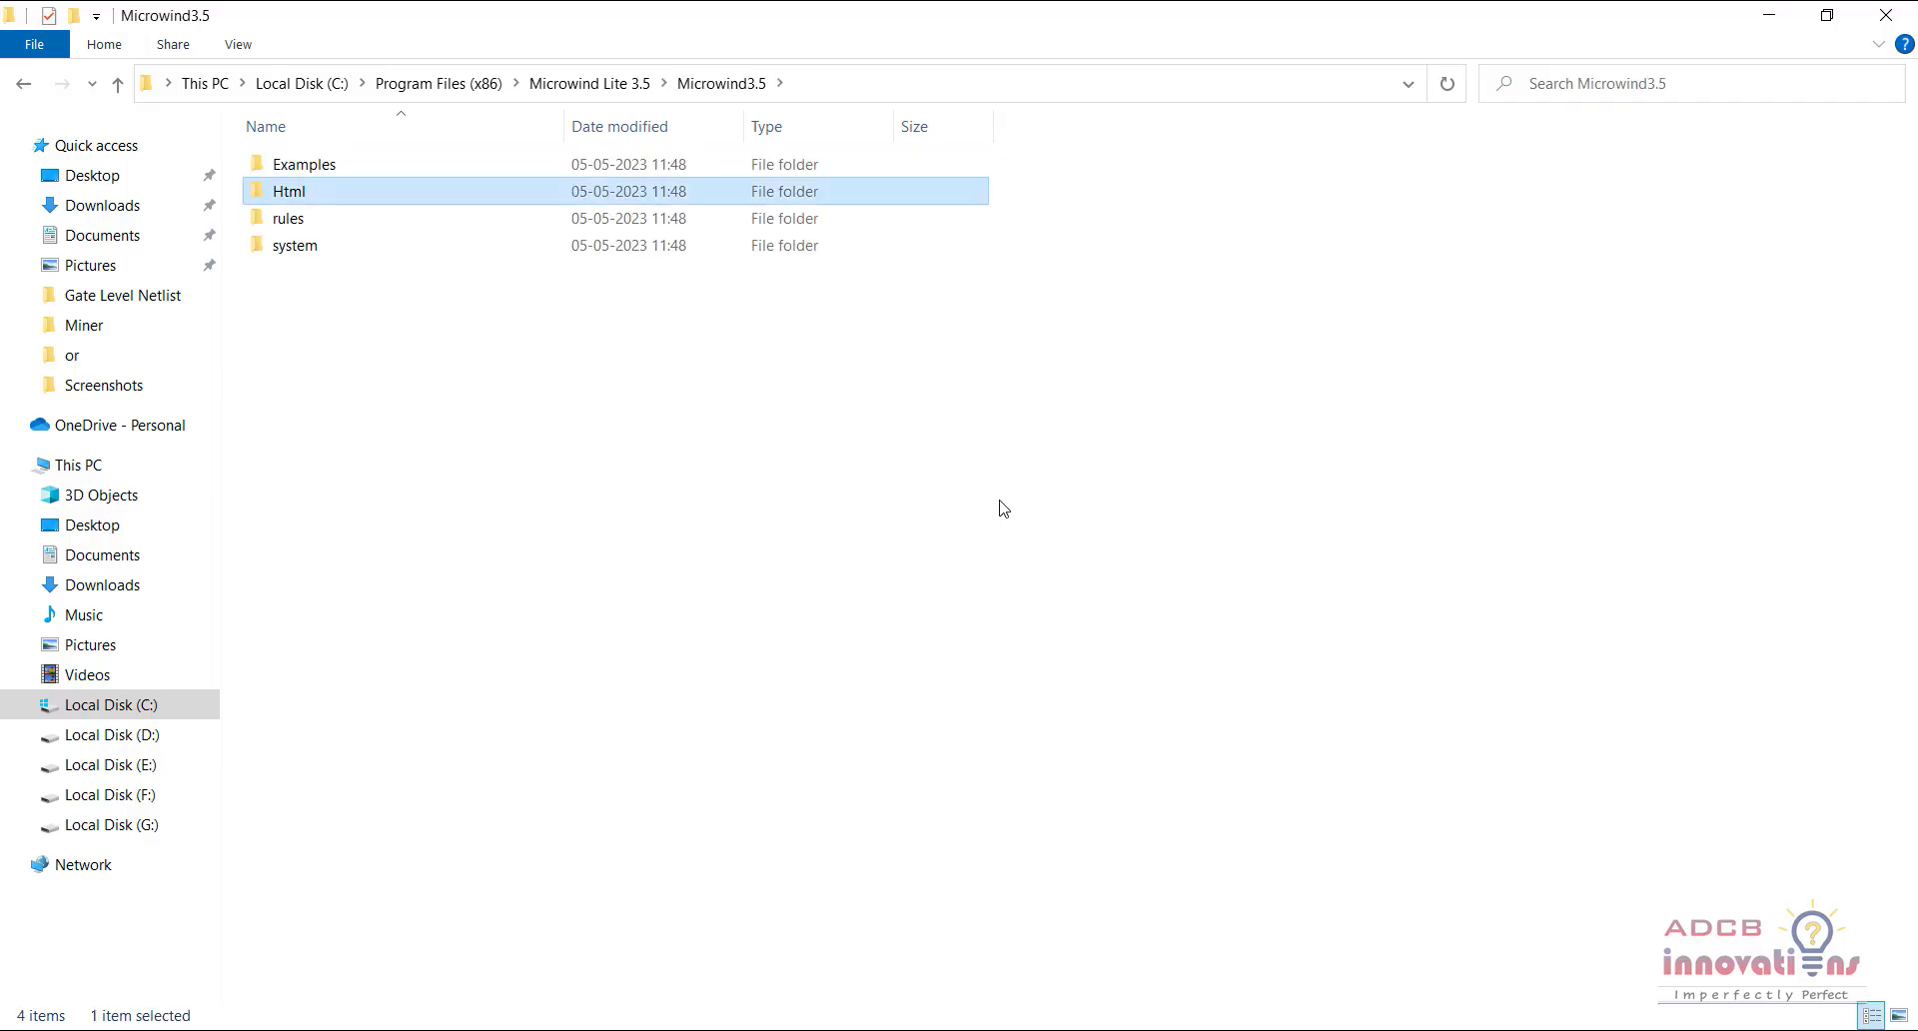
pyautogui.press('Down')
pyautogui.press('Down')
pyautogui.press('Return')
pyautogui.press('Down')
pyautogui.press('Down')
pyautogui.press('Down')
pyautogui.press('Down')
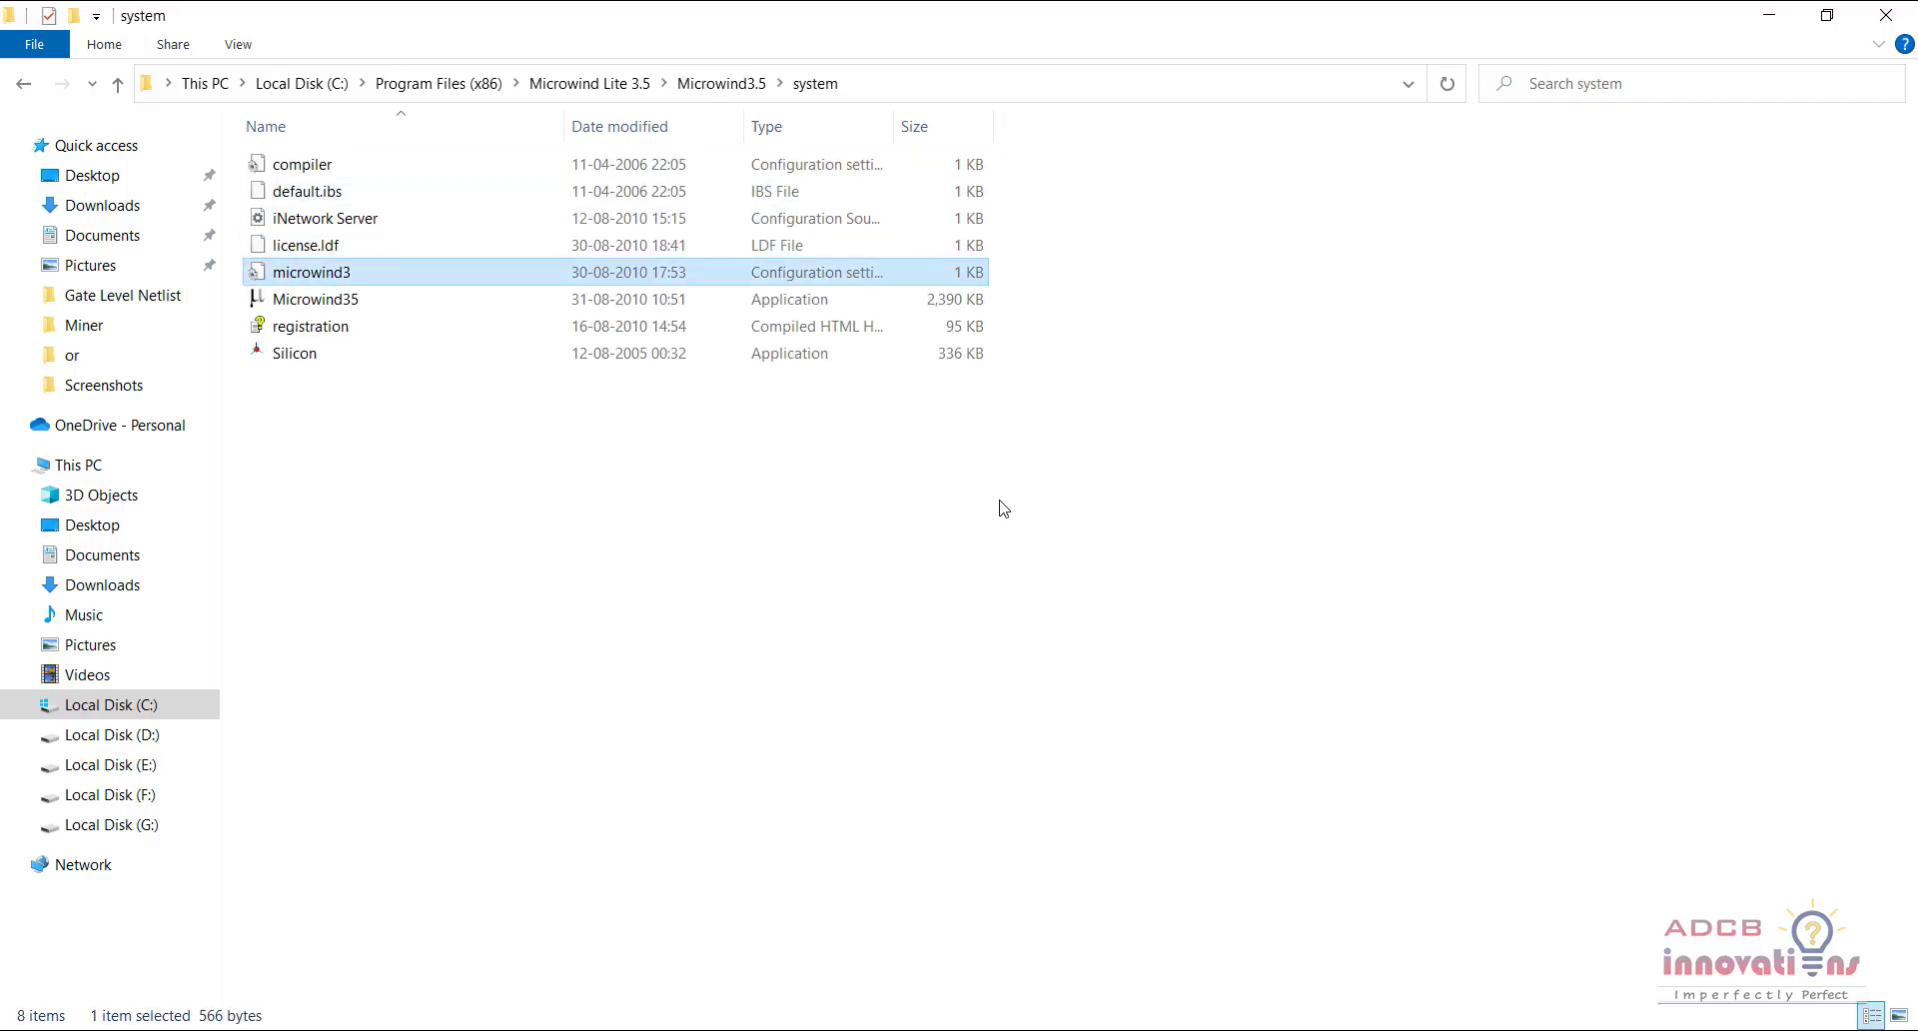
pyautogui.press('Down')
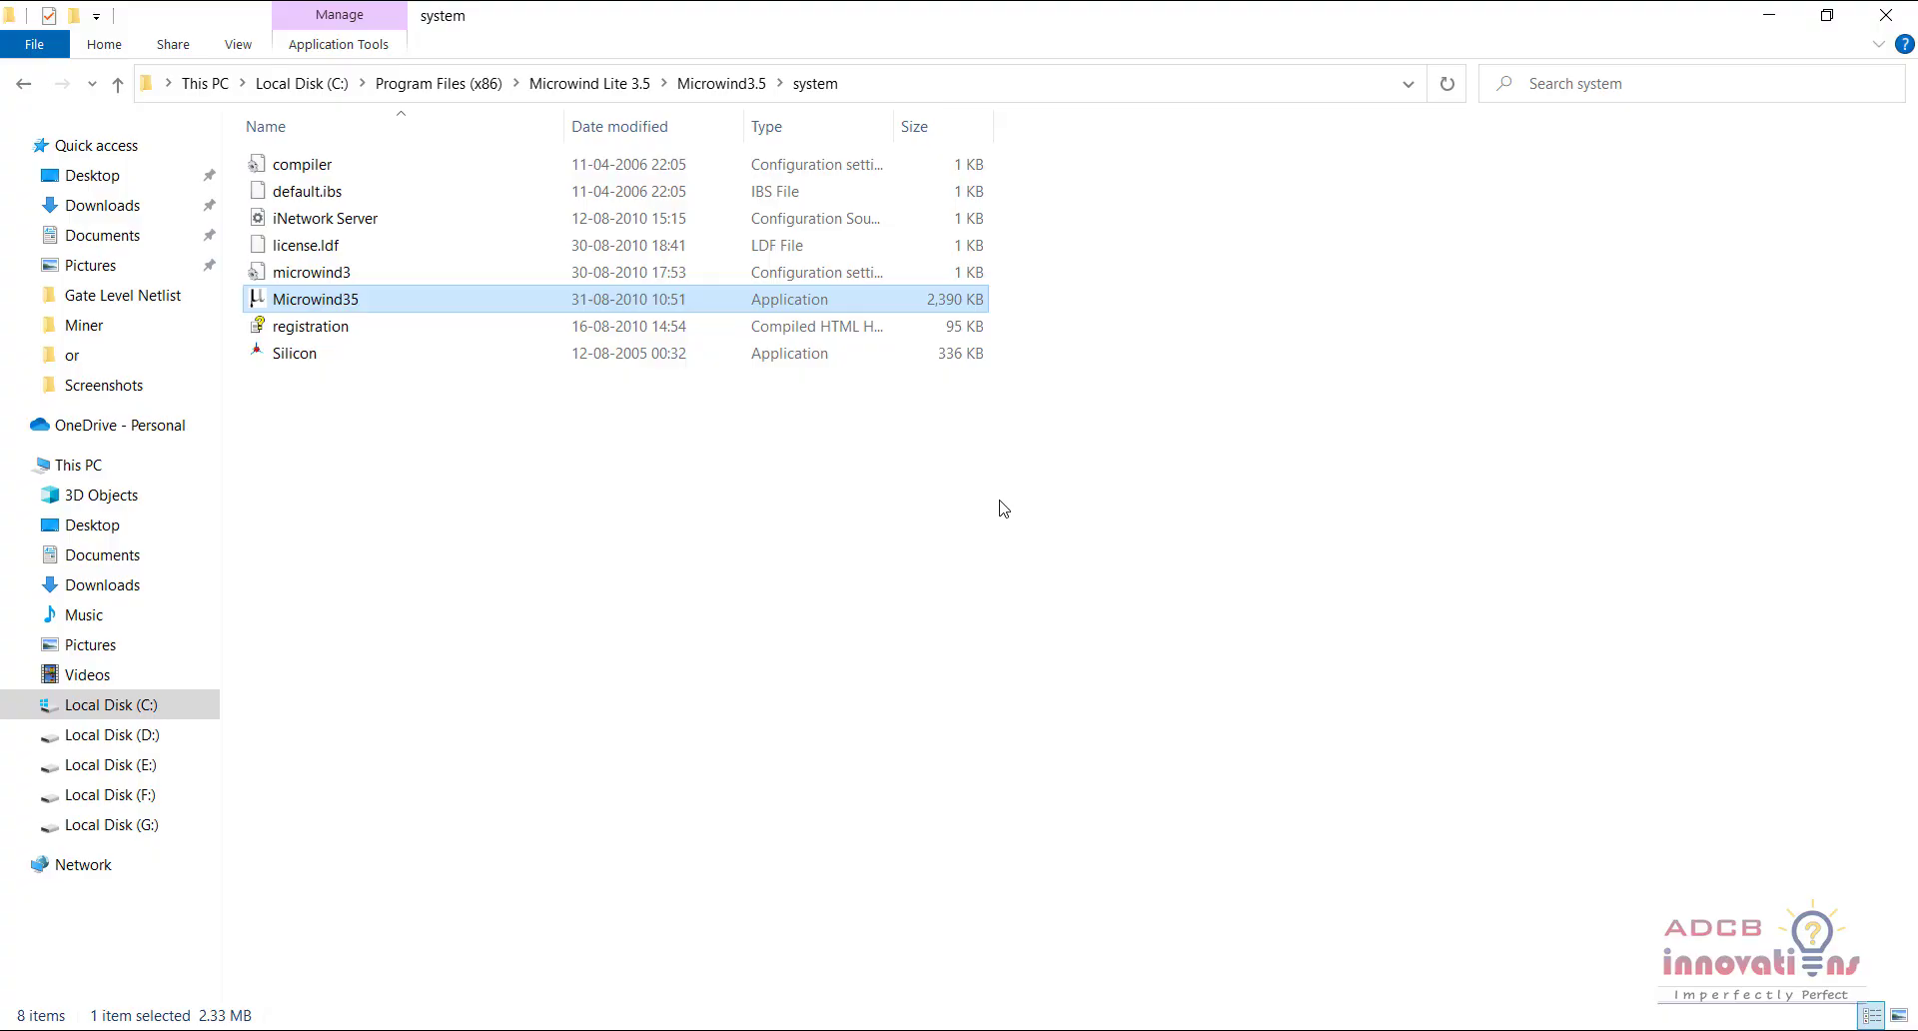
pyautogui.press('Return')
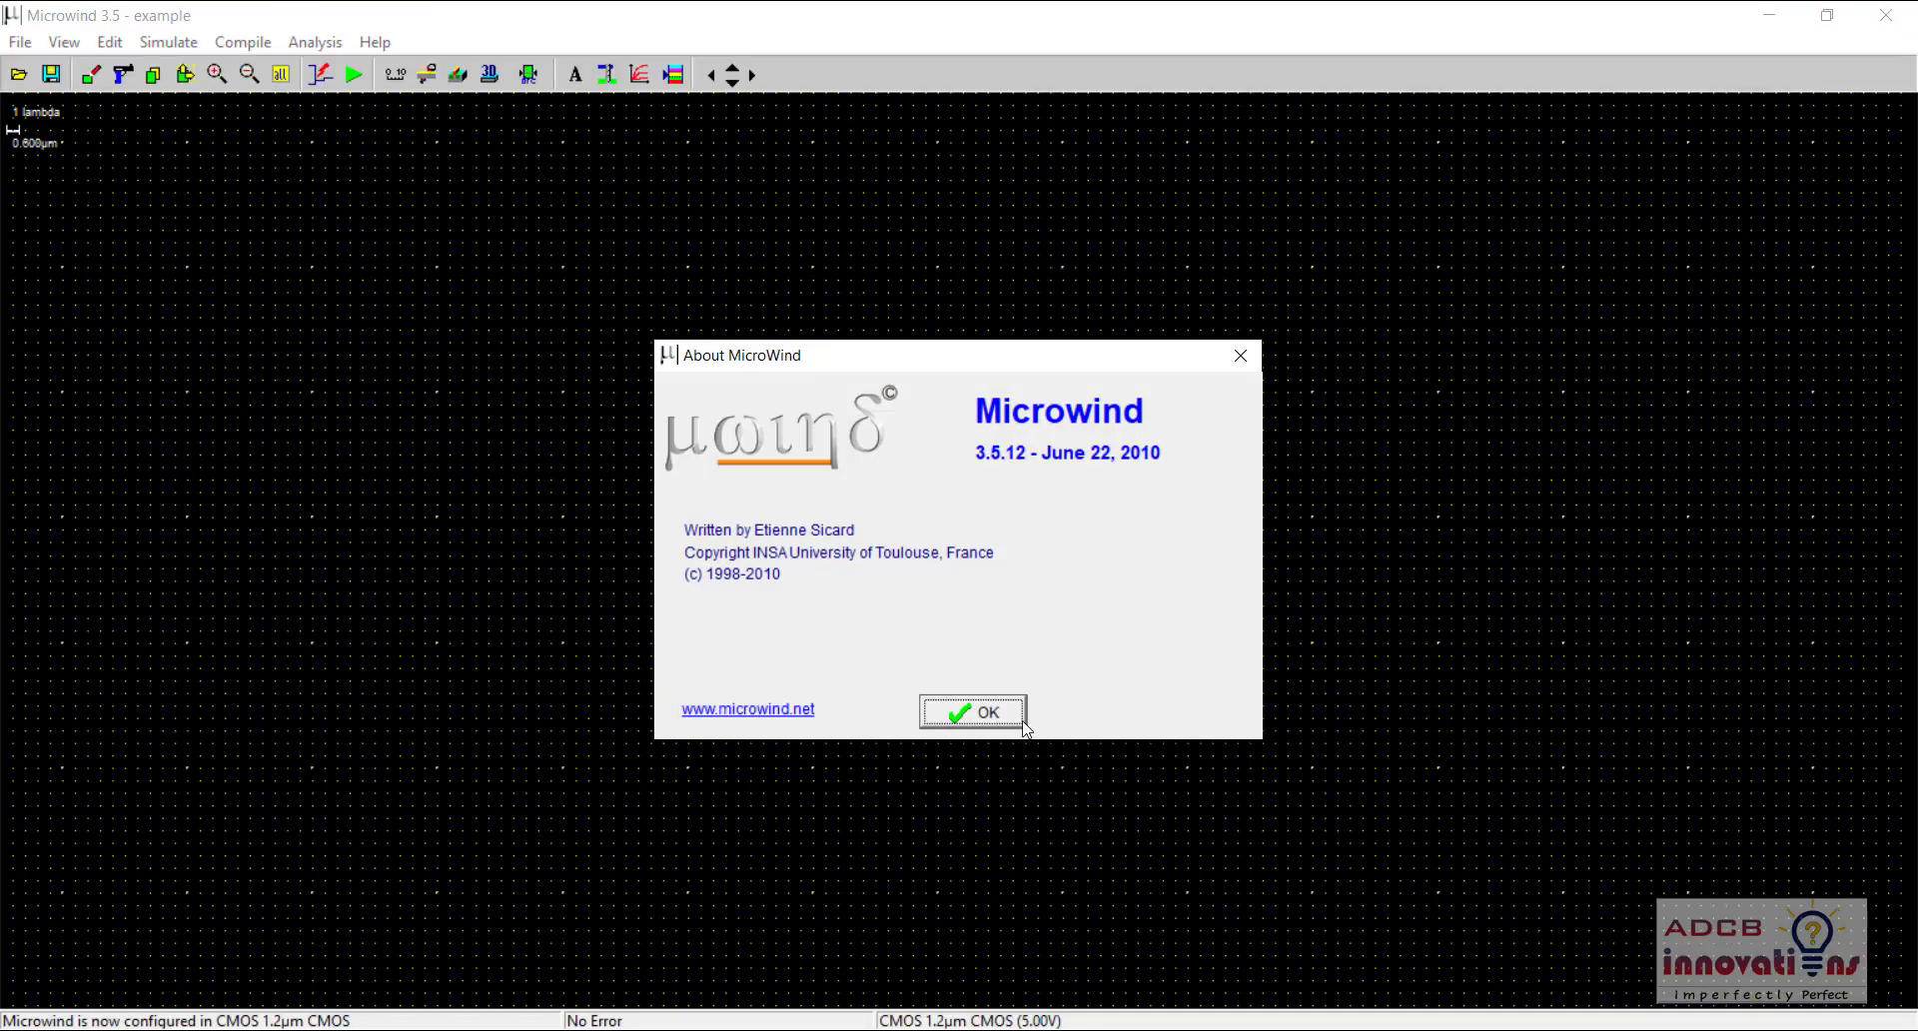
# Dismiss the About and trial notices, then draw N+ diffusion, contact and Metal 1 boxes
pyautogui.click(987, 713)
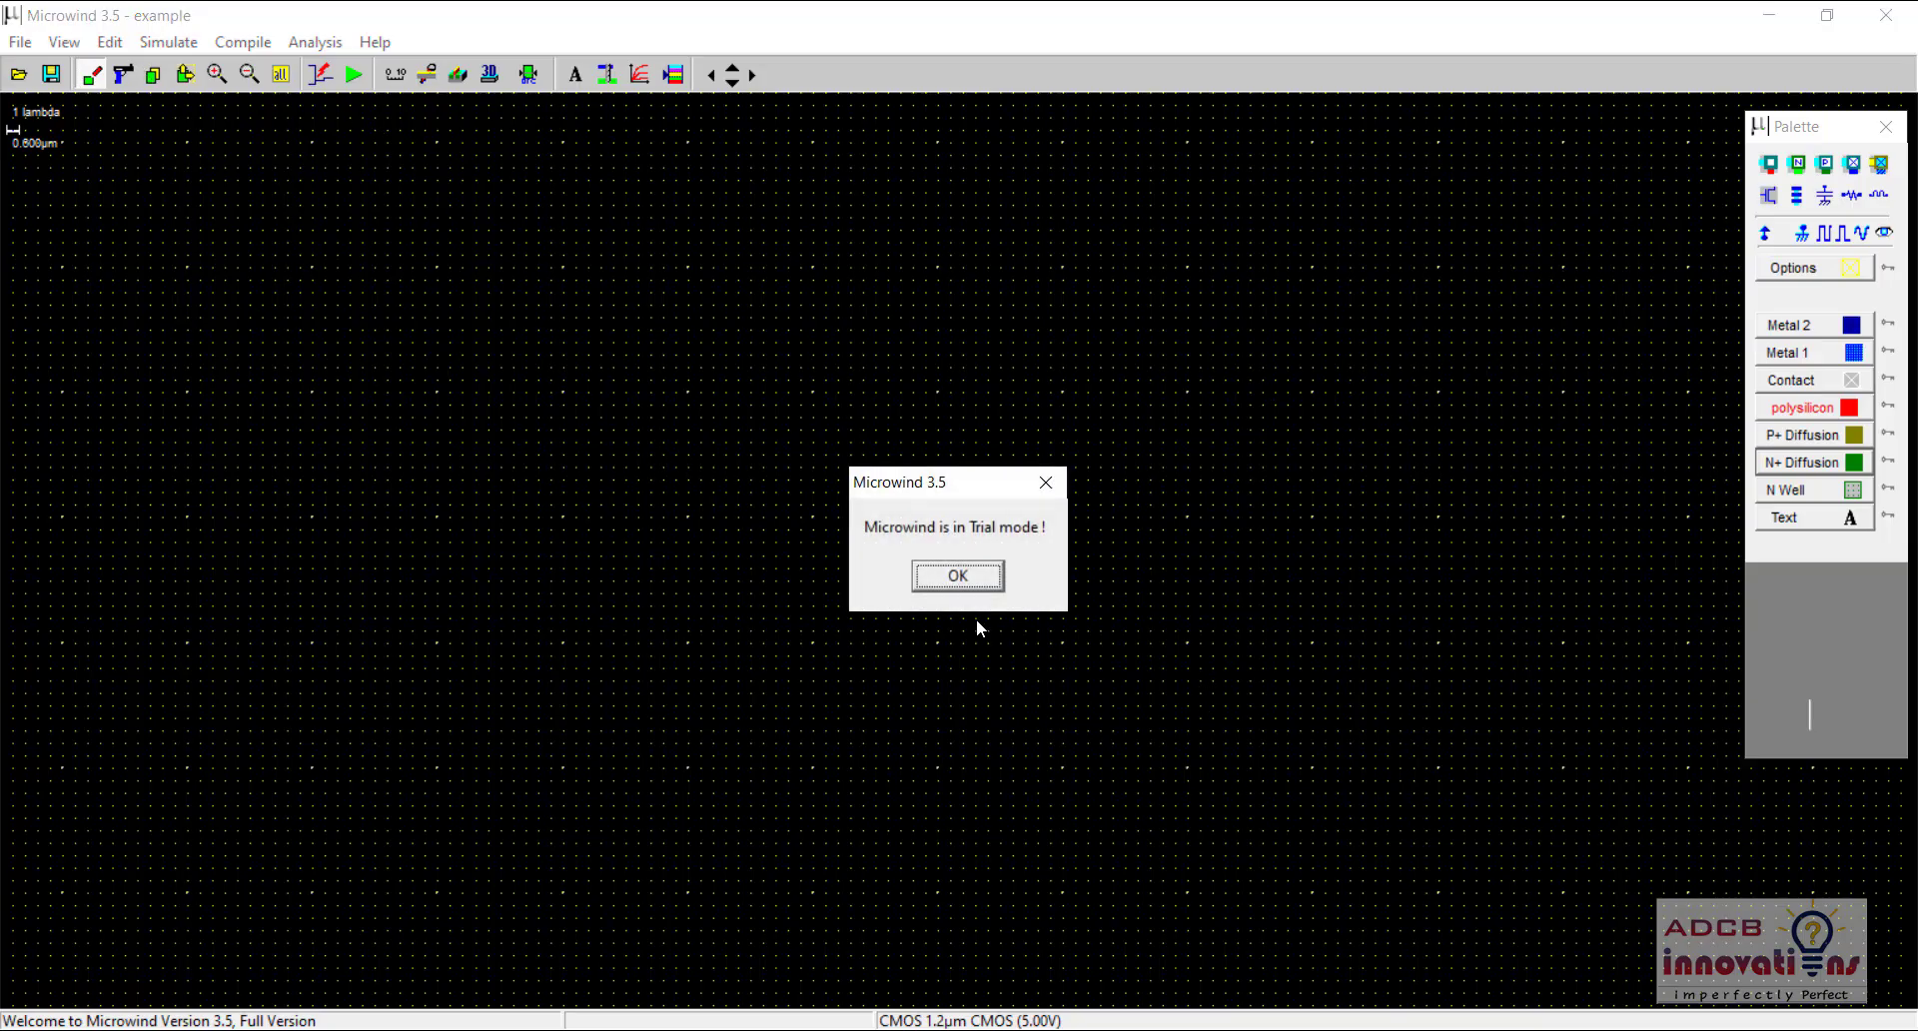
pyautogui.click(957, 576)
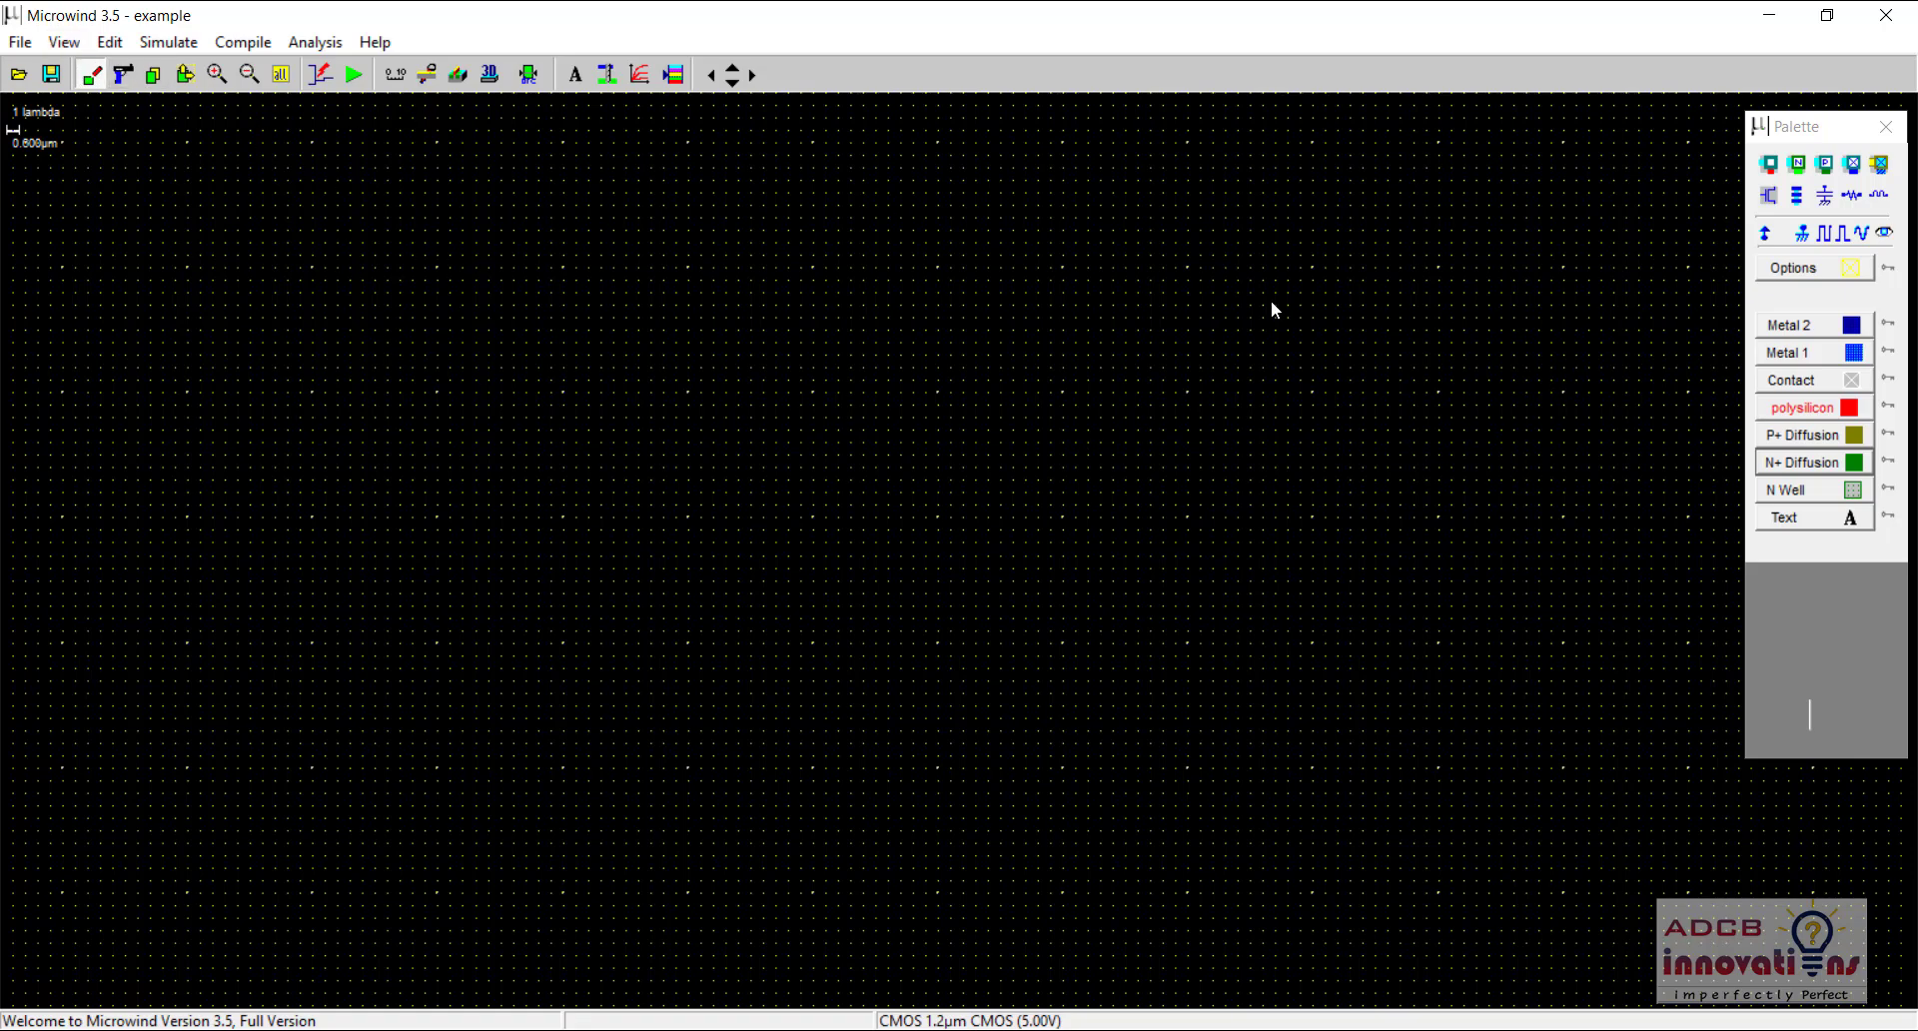
pyautogui.click(1829, 461)
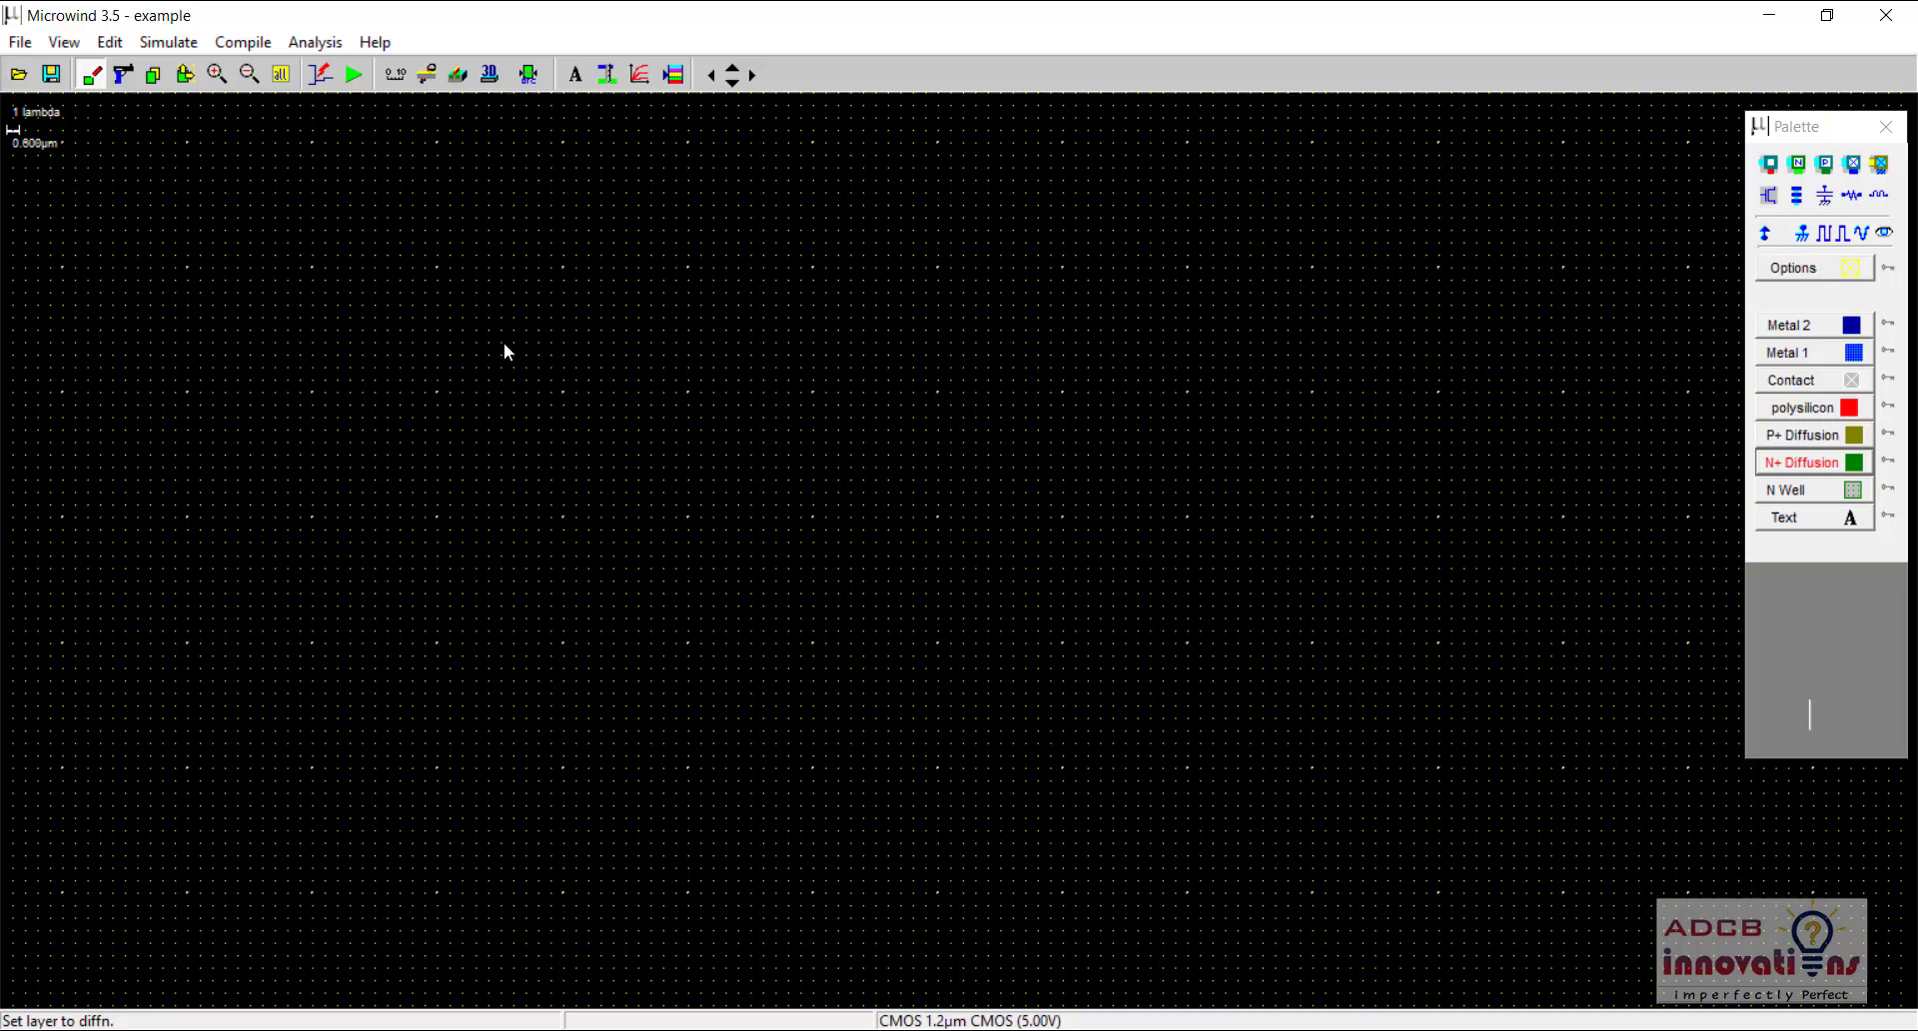
pyautogui.moveTo(463, 319)
pyautogui.mouseDown()
pyautogui.moveTo(1321, 749)
pyautogui.moveTo(1591, 954)
pyautogui.mouseUp()
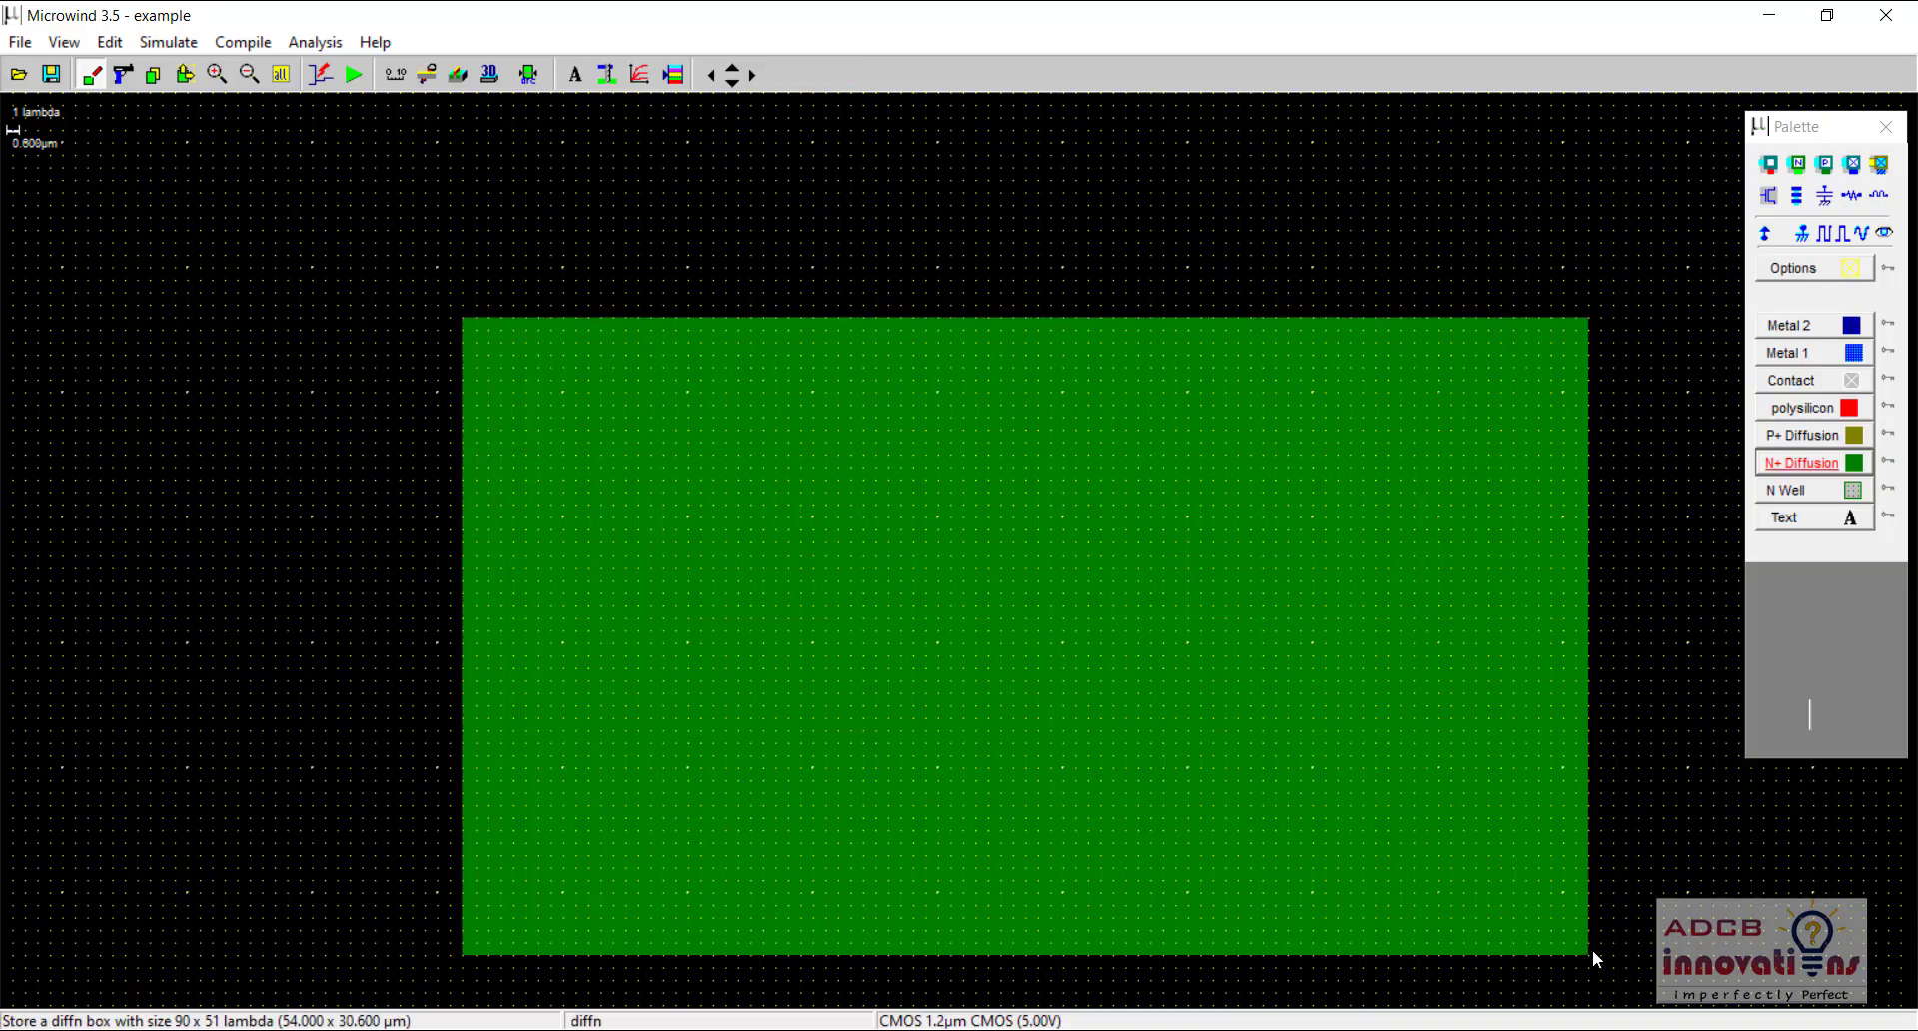
pyautogui.click(1796, 388)
pyautogui.moveTo(1338, 530); pyautogui.dragTo(940, 844)
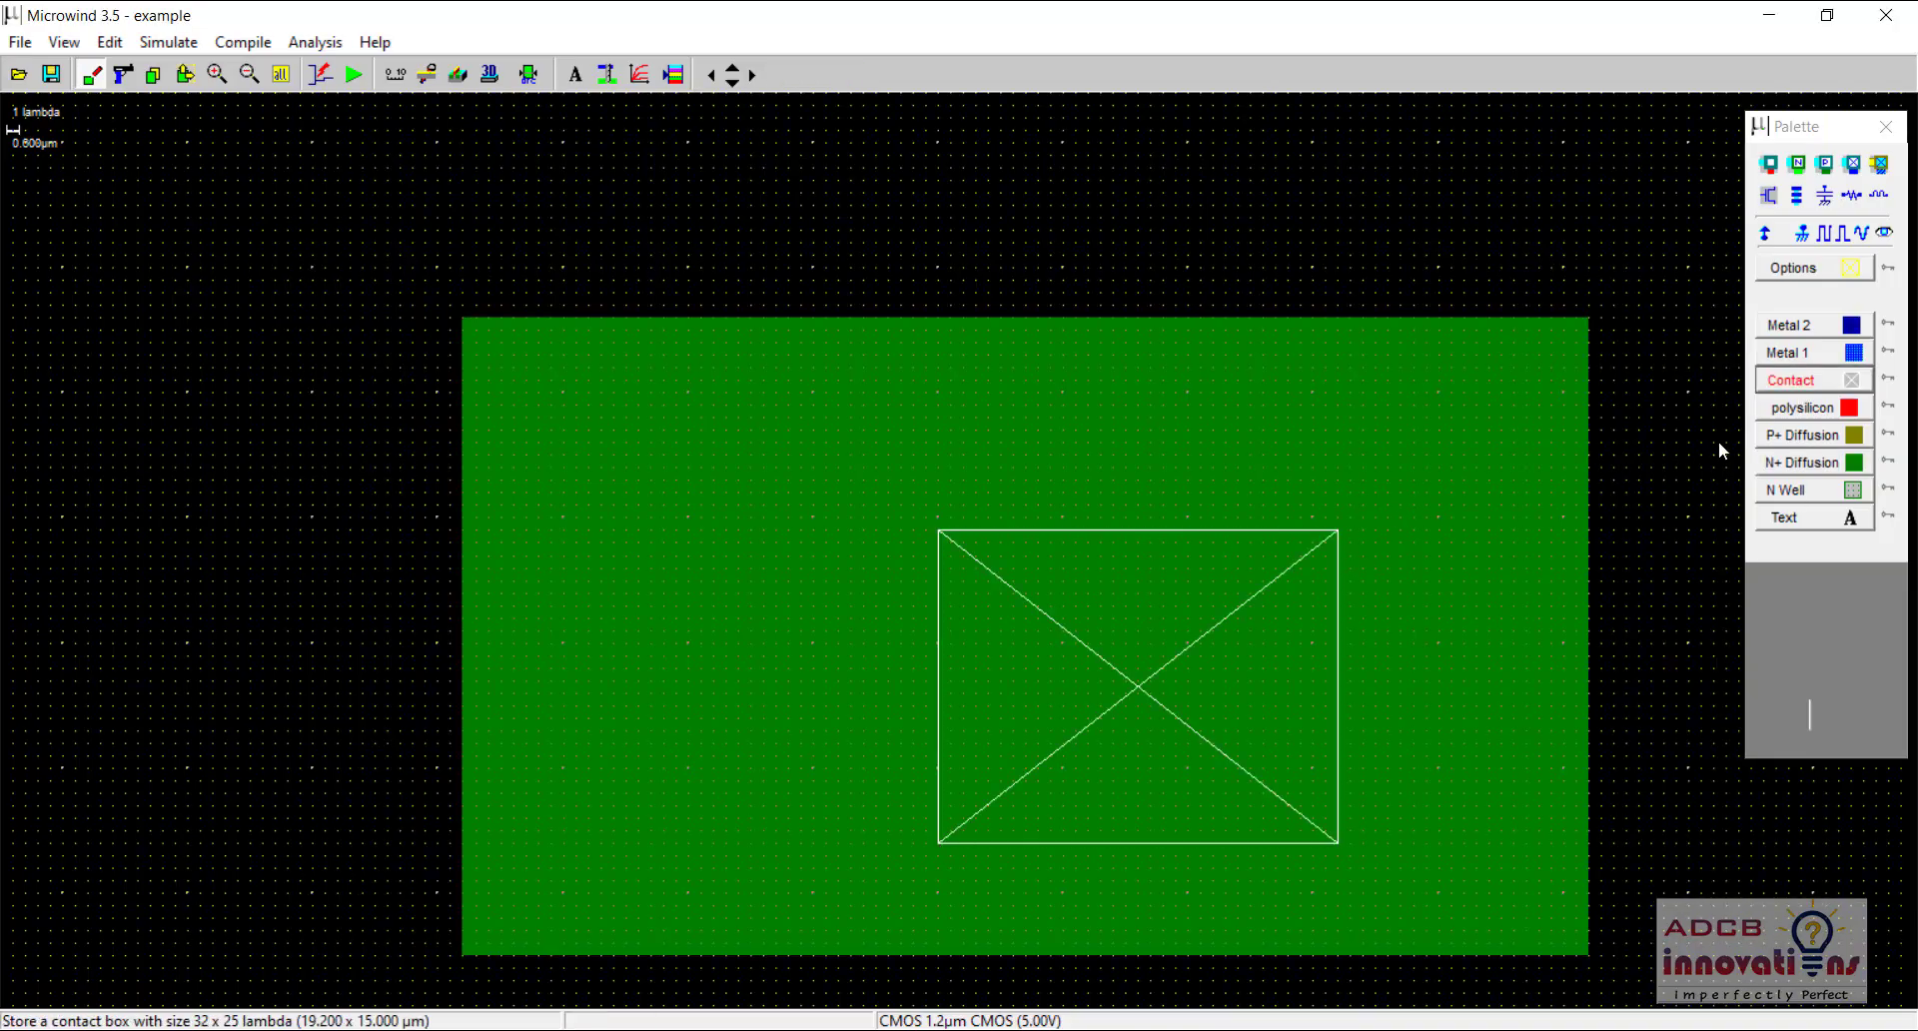
pyautogui.click(1789, 352)
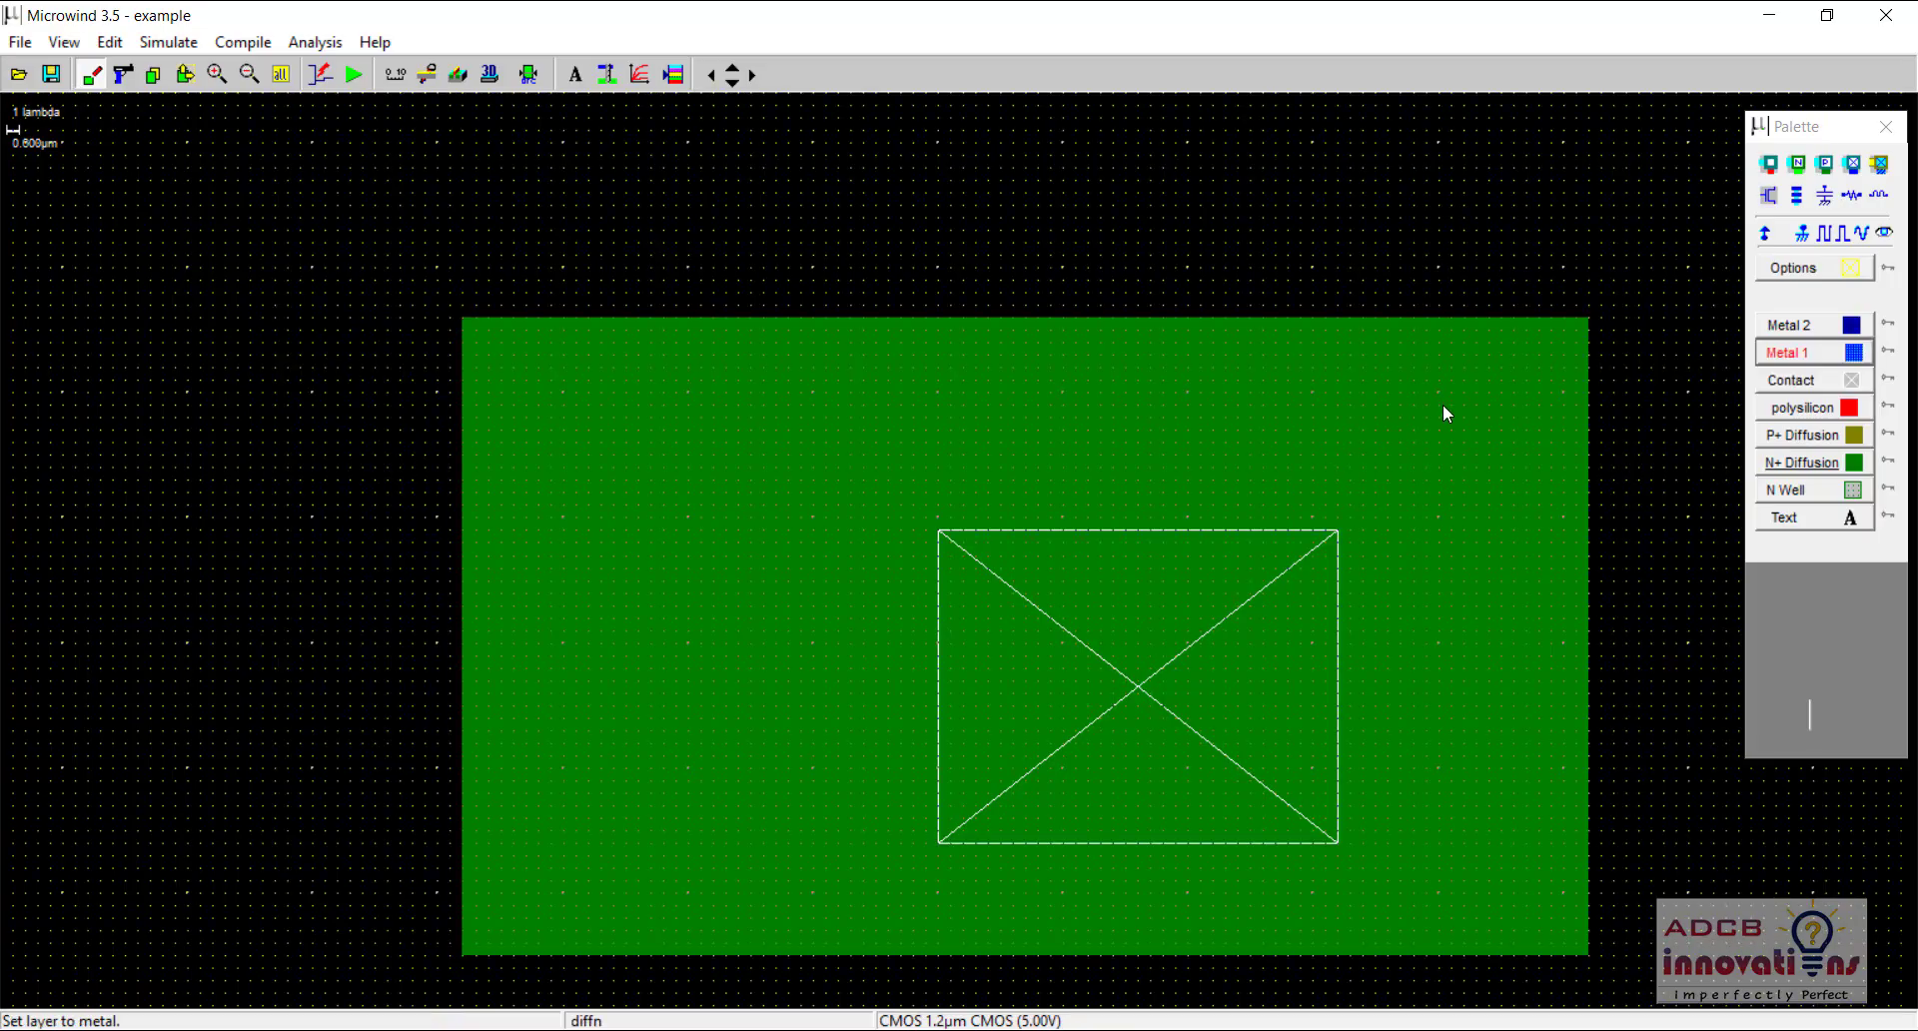
pyautogui.moveTo(1438, 405); pyautogui.dragTo(654, 949)
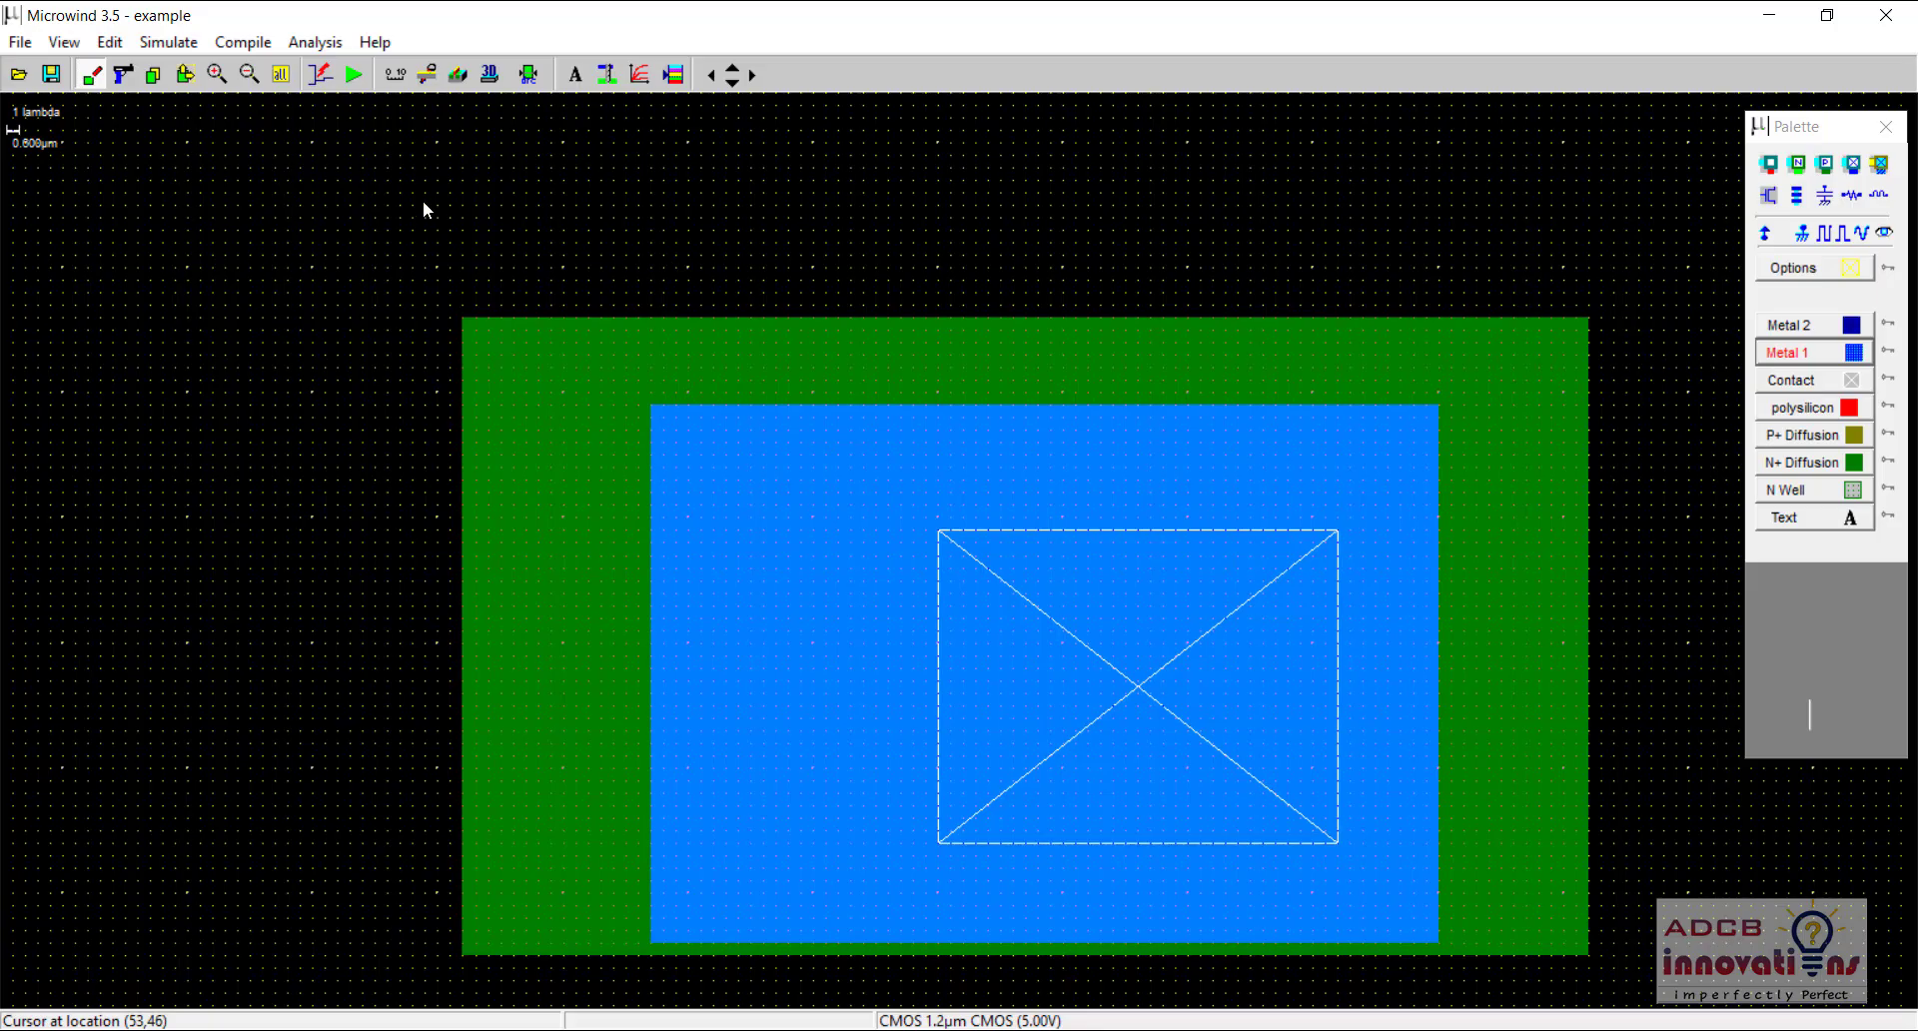
# Exit Microwind without saving the layout
pyautogui.click(1886, 15)
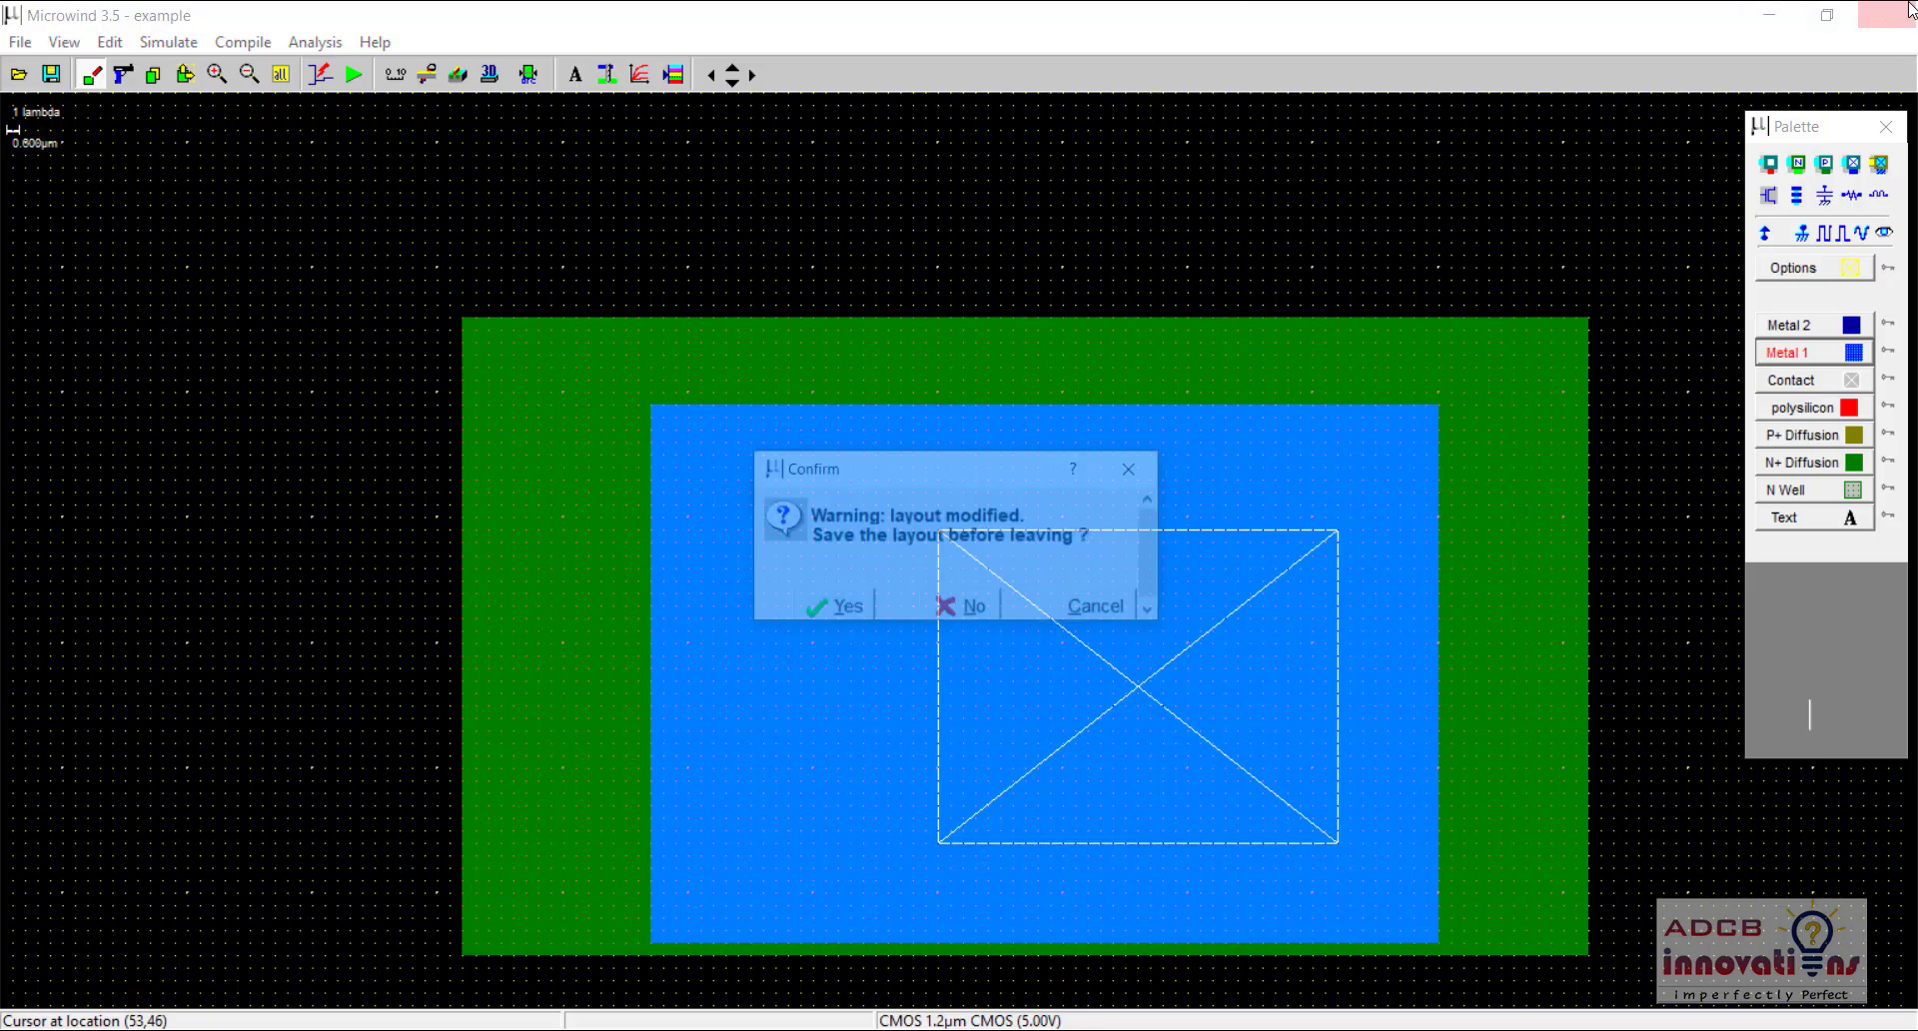
pyautogui.click(964, 609)
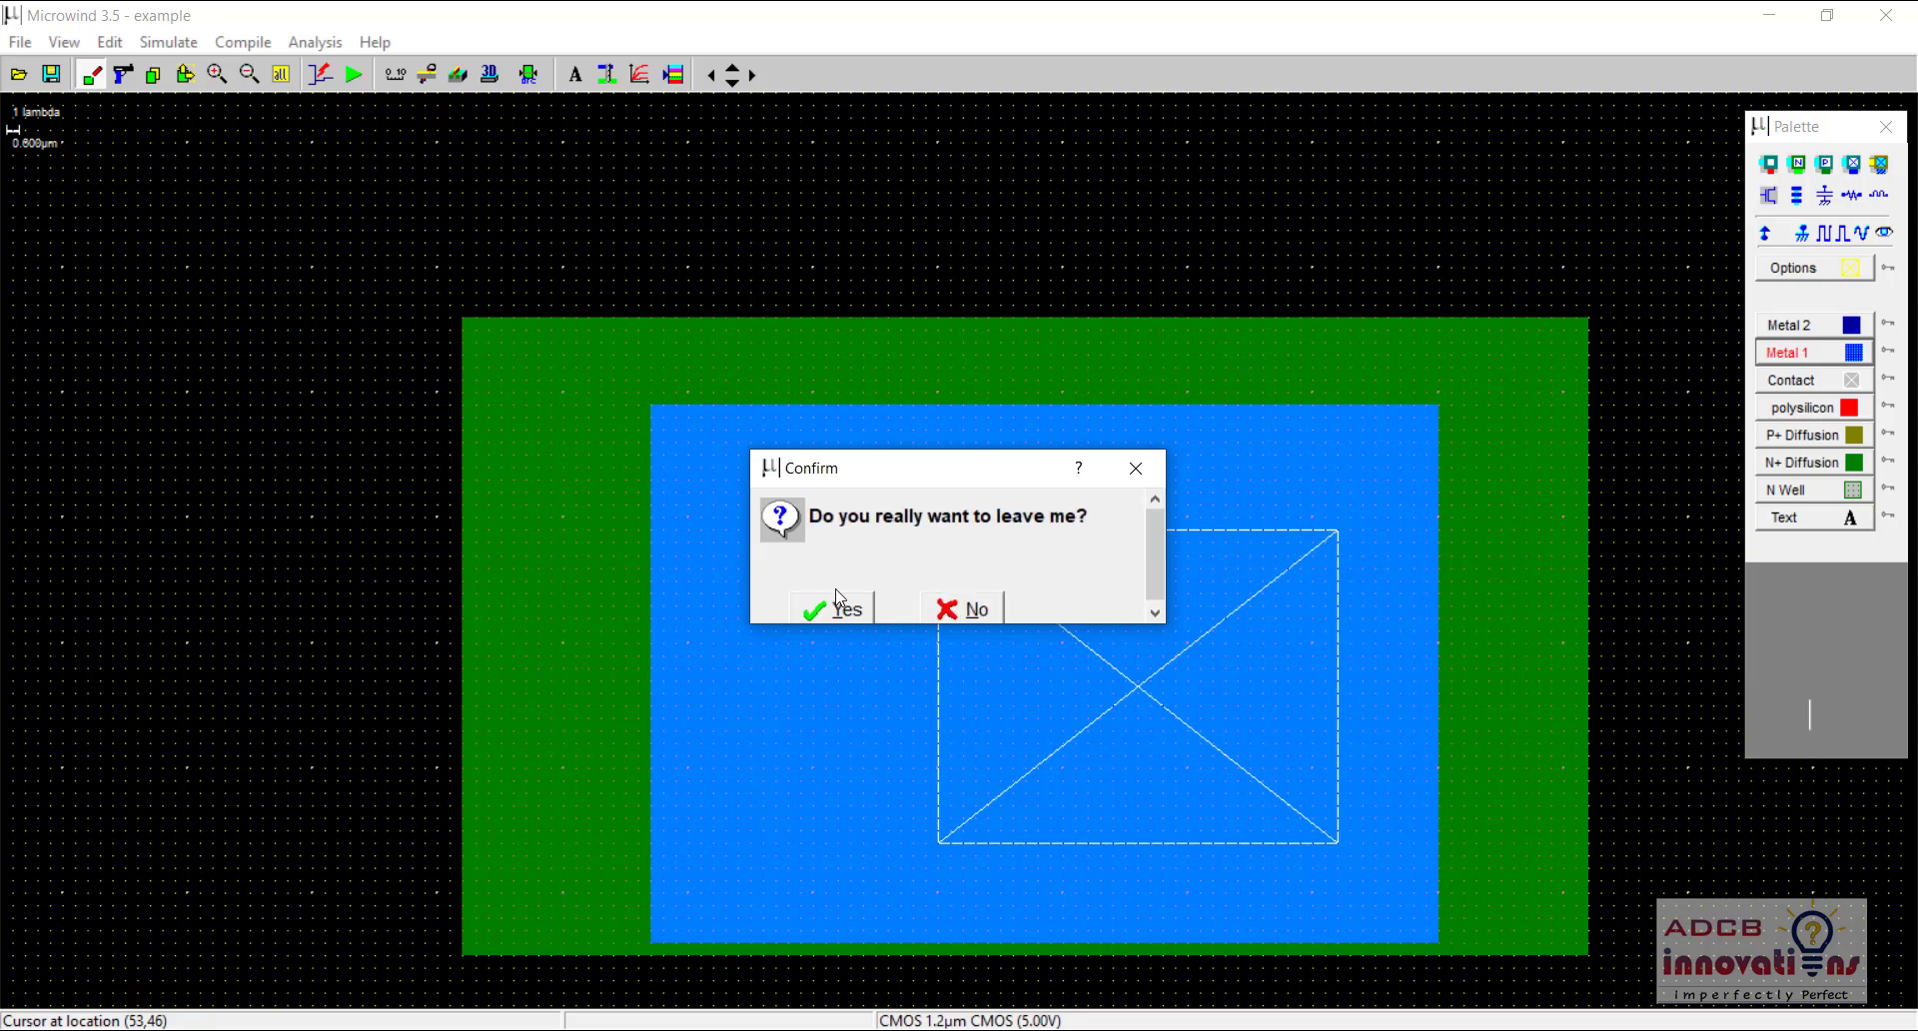
pyautogui.click(848, 610)
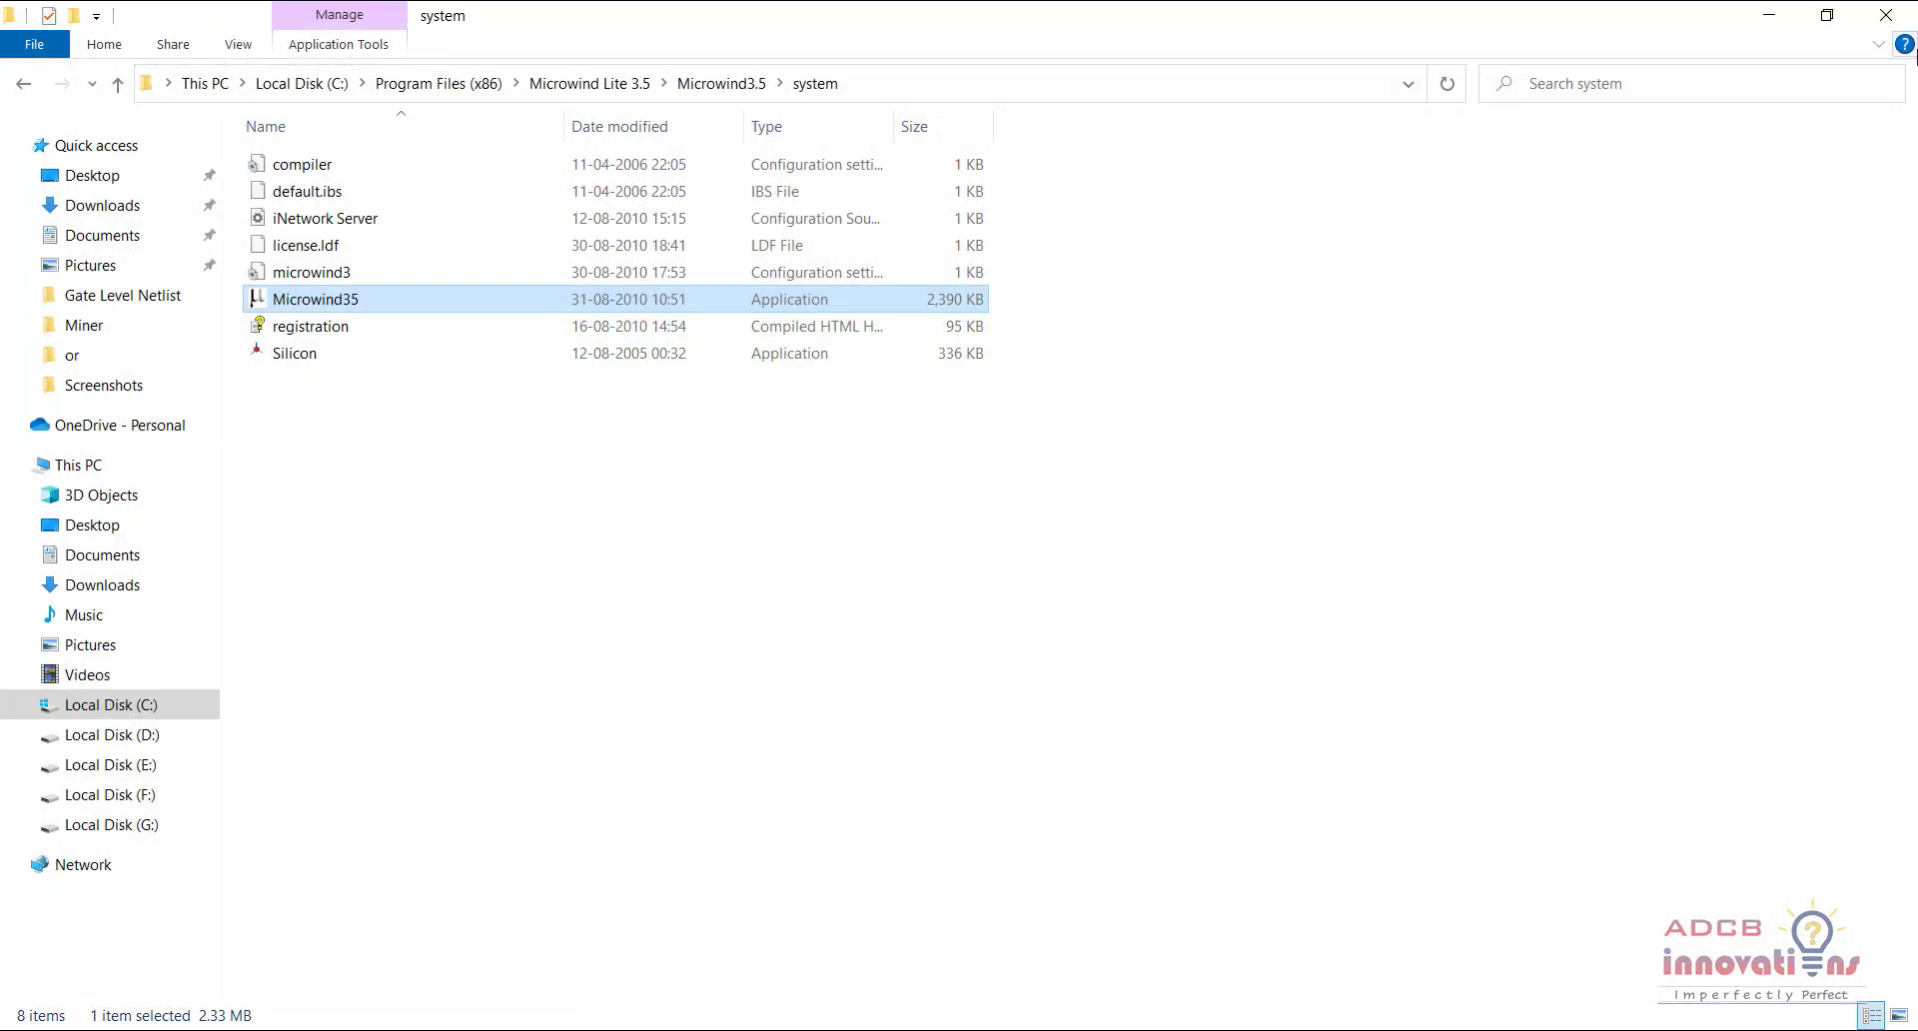
pyautogui.click(1778, 22)
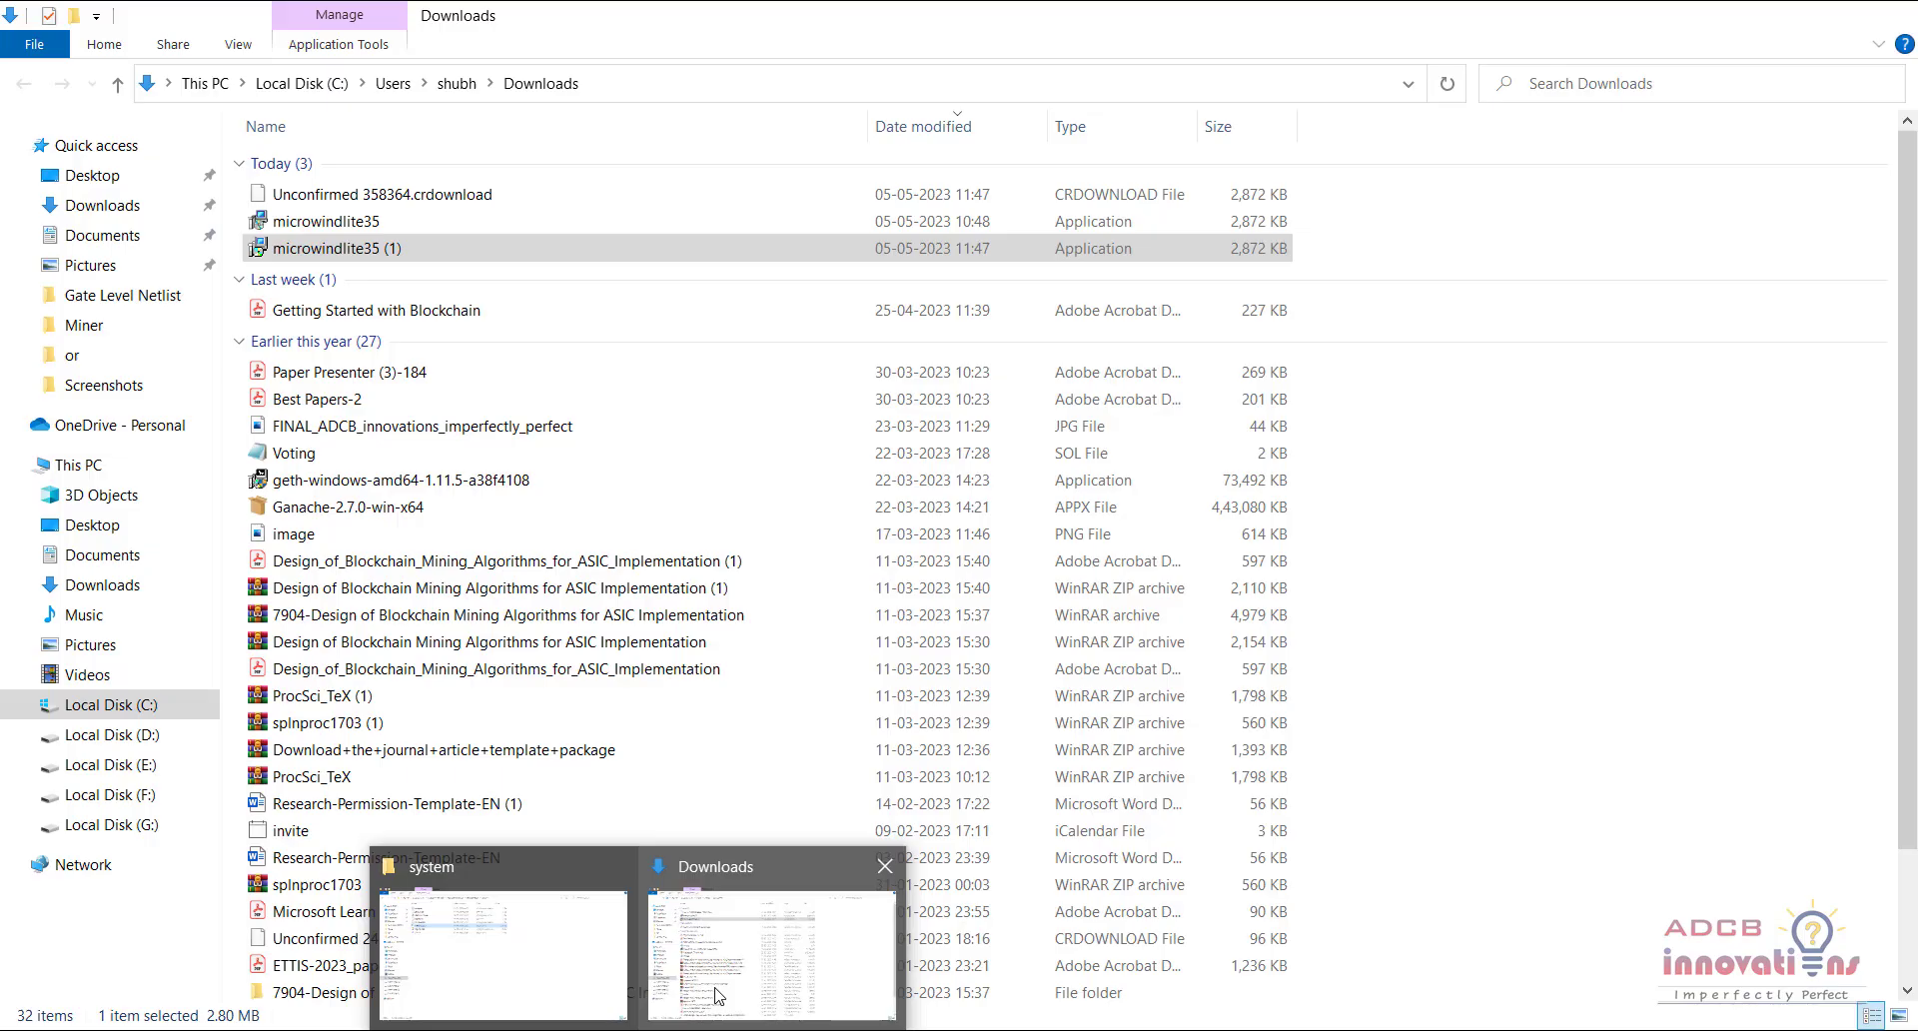
pyautogui.click(527, 973)
pyautogui.click(869, 415)
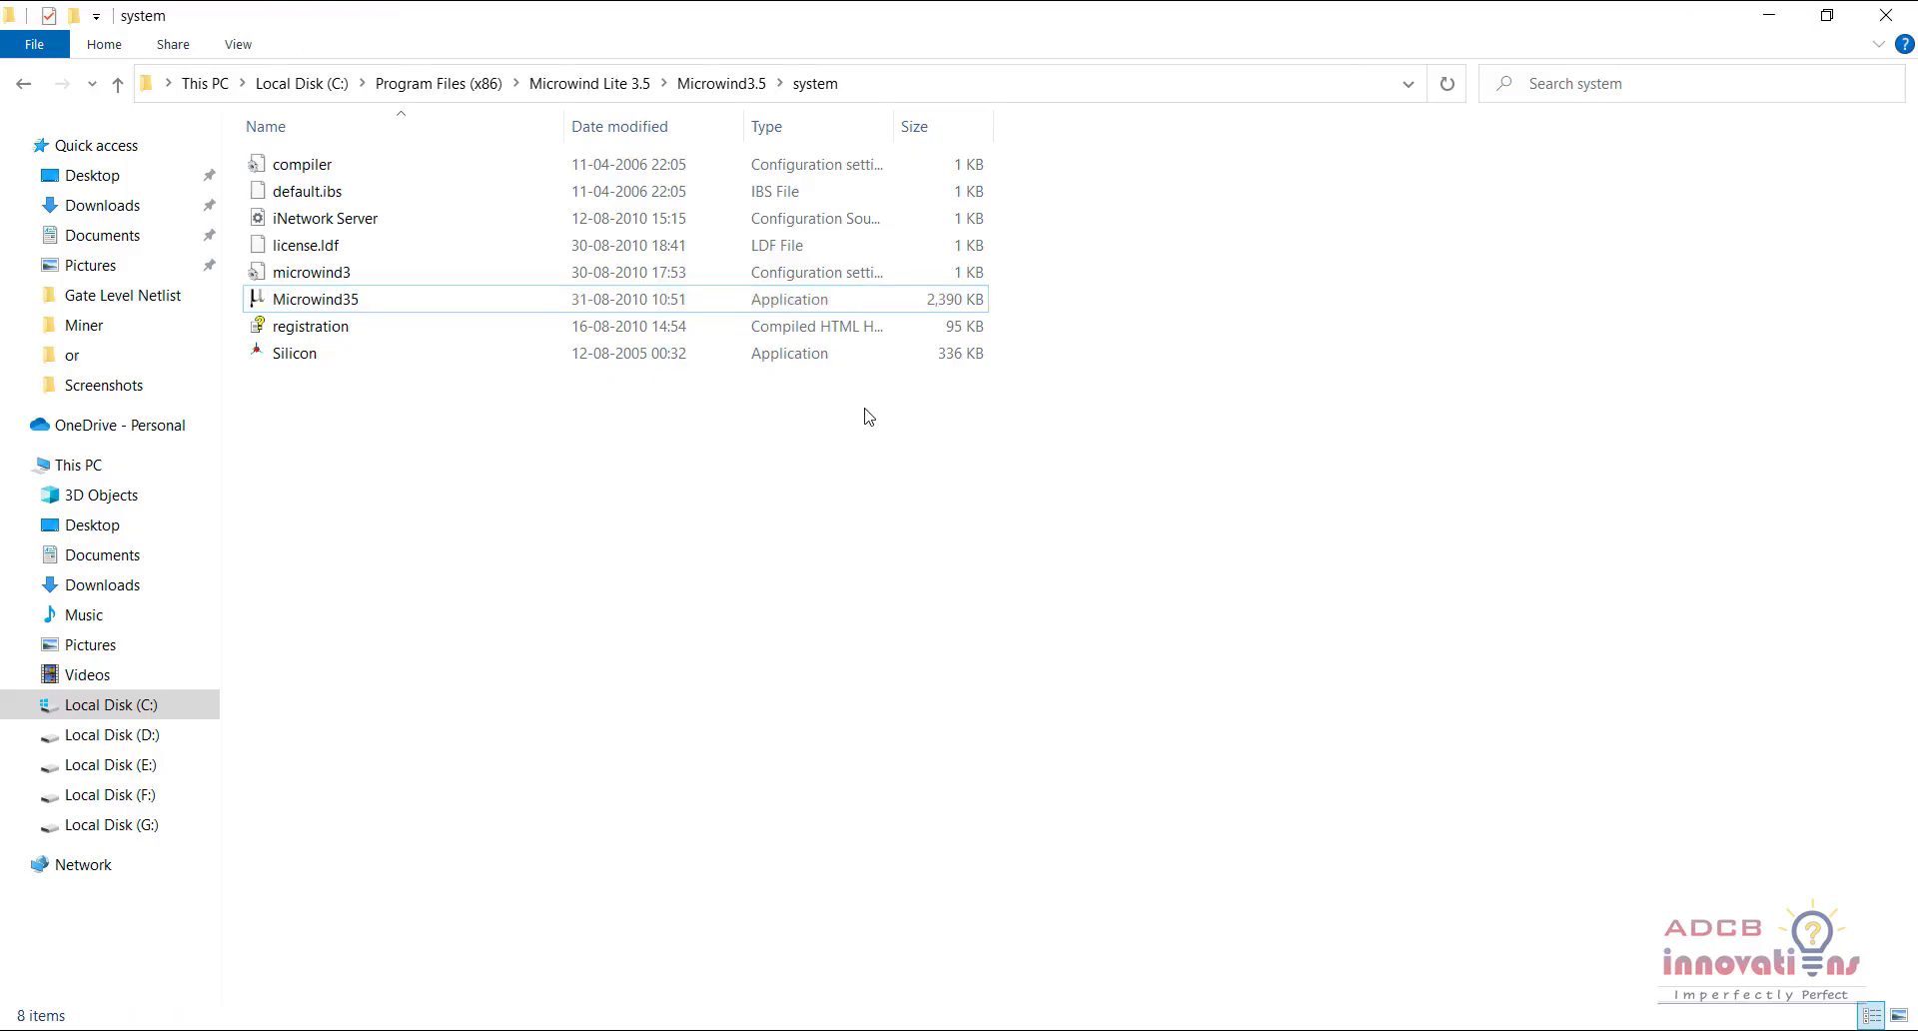